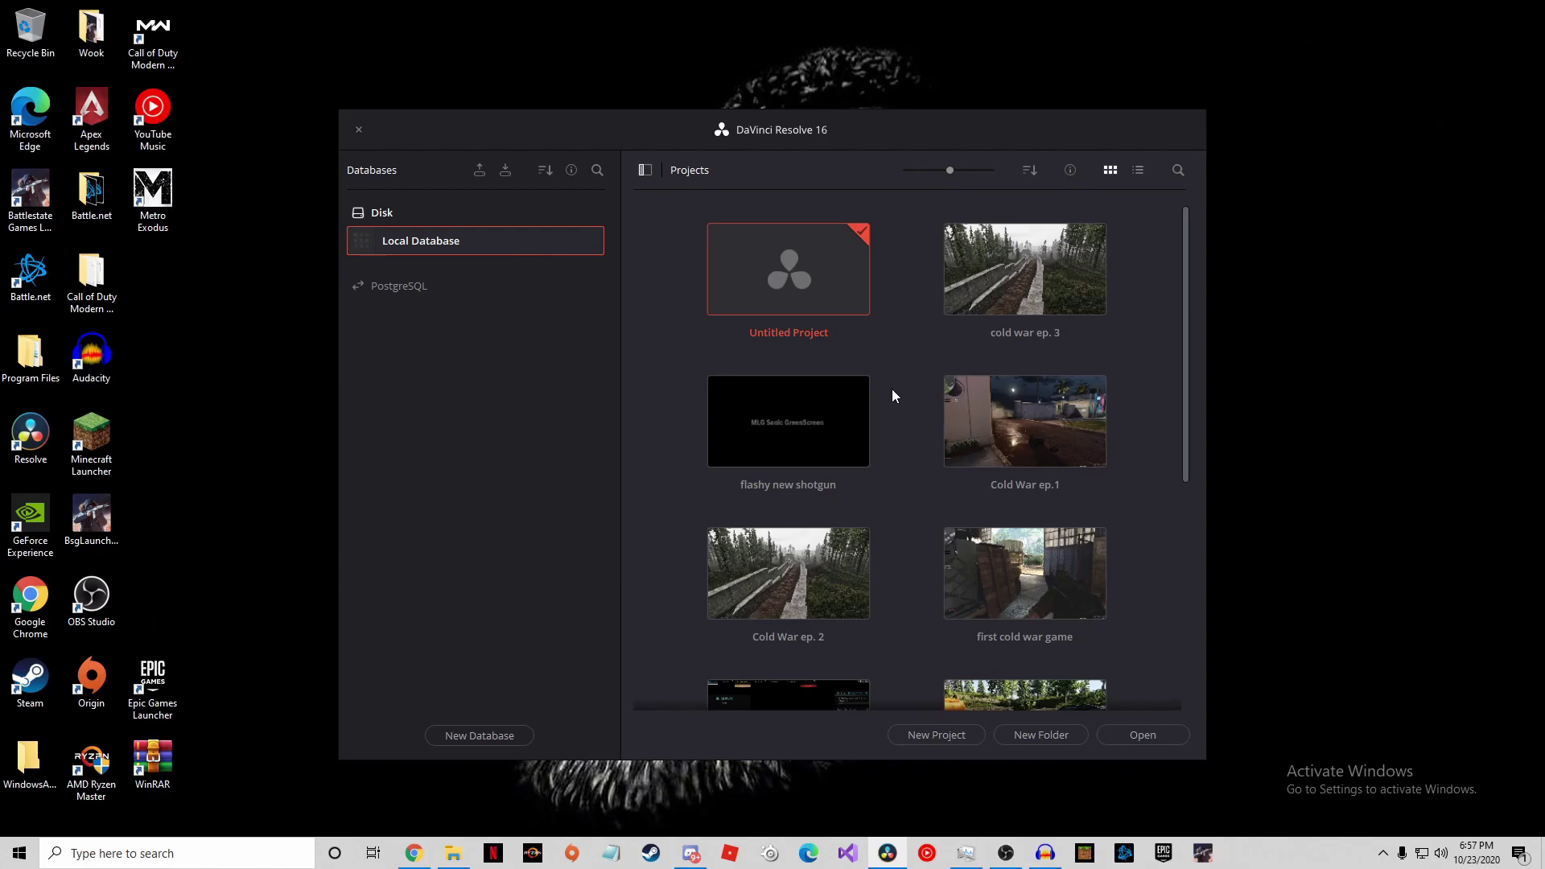
Step: Create a new project named "test video" and dismiss the cache path permission warning
click(925, 737)
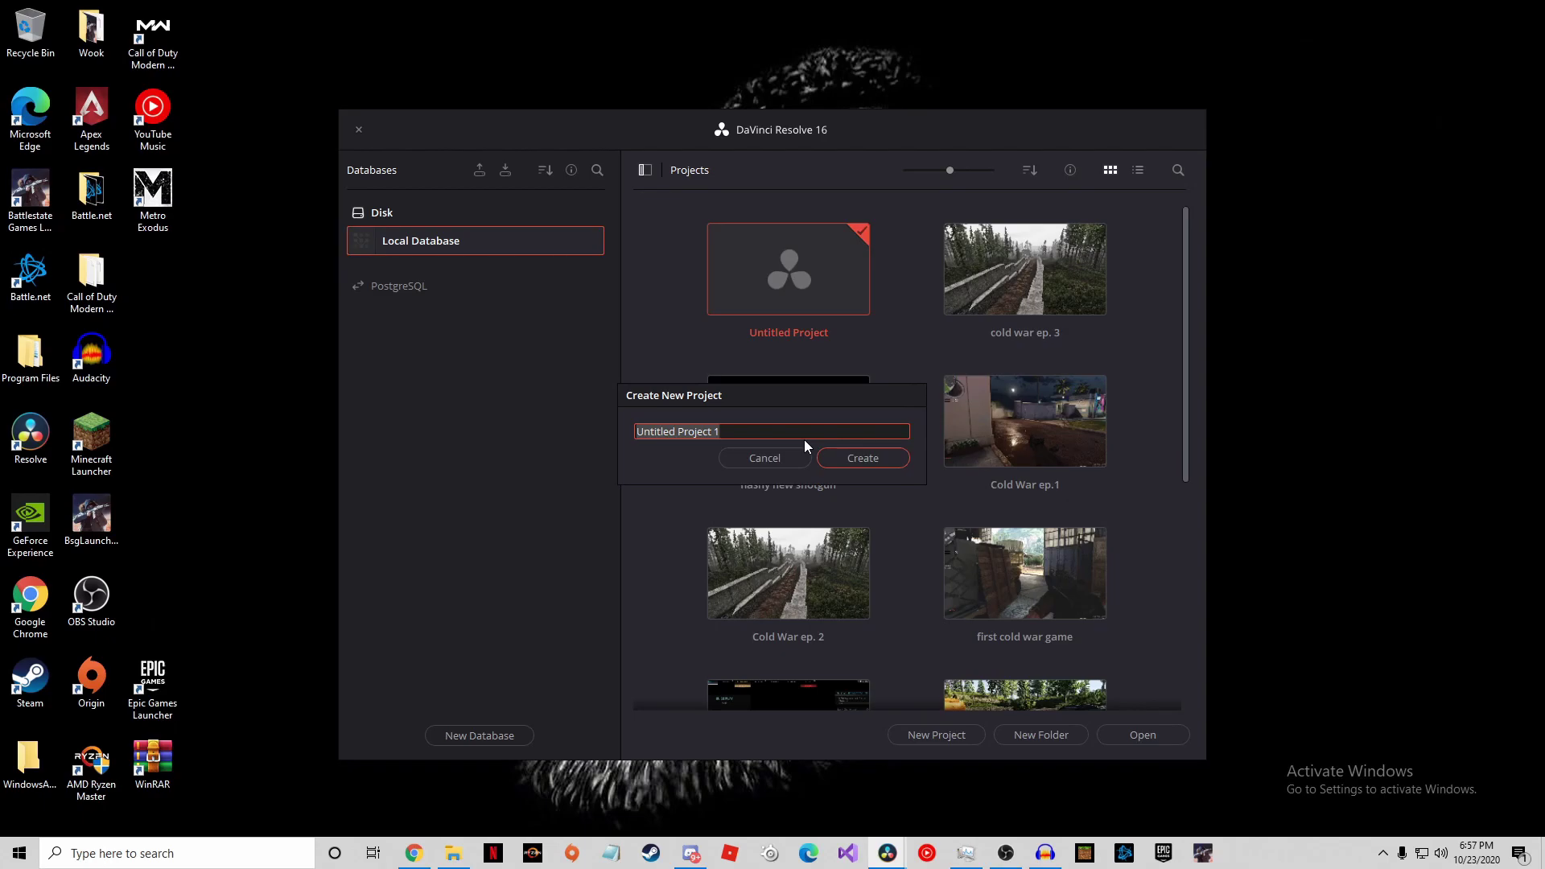
text(test )
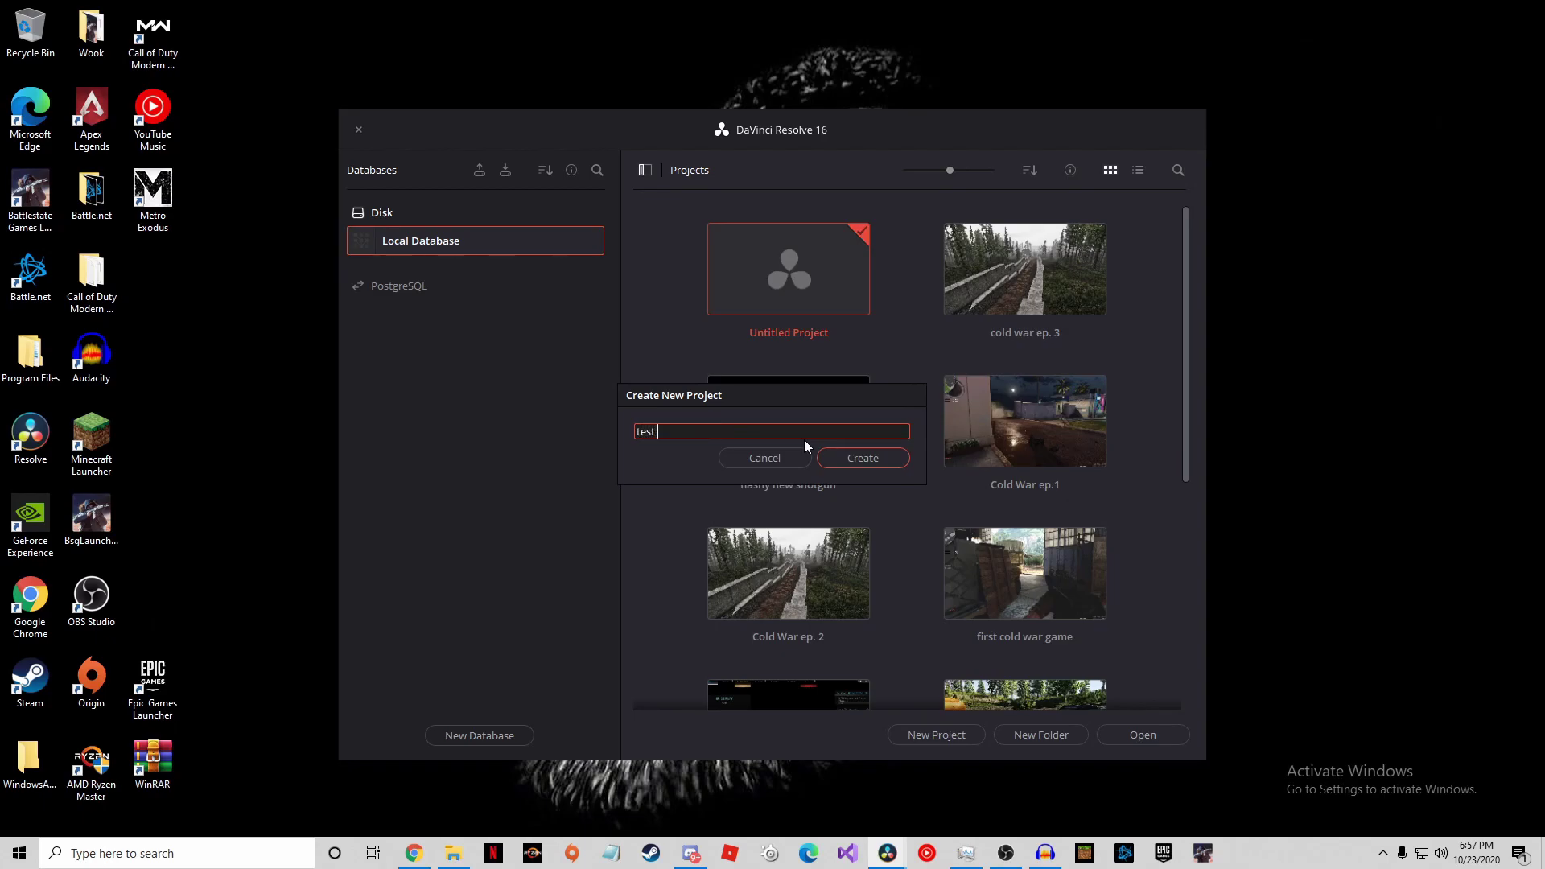
text(video)
click(865, 465)
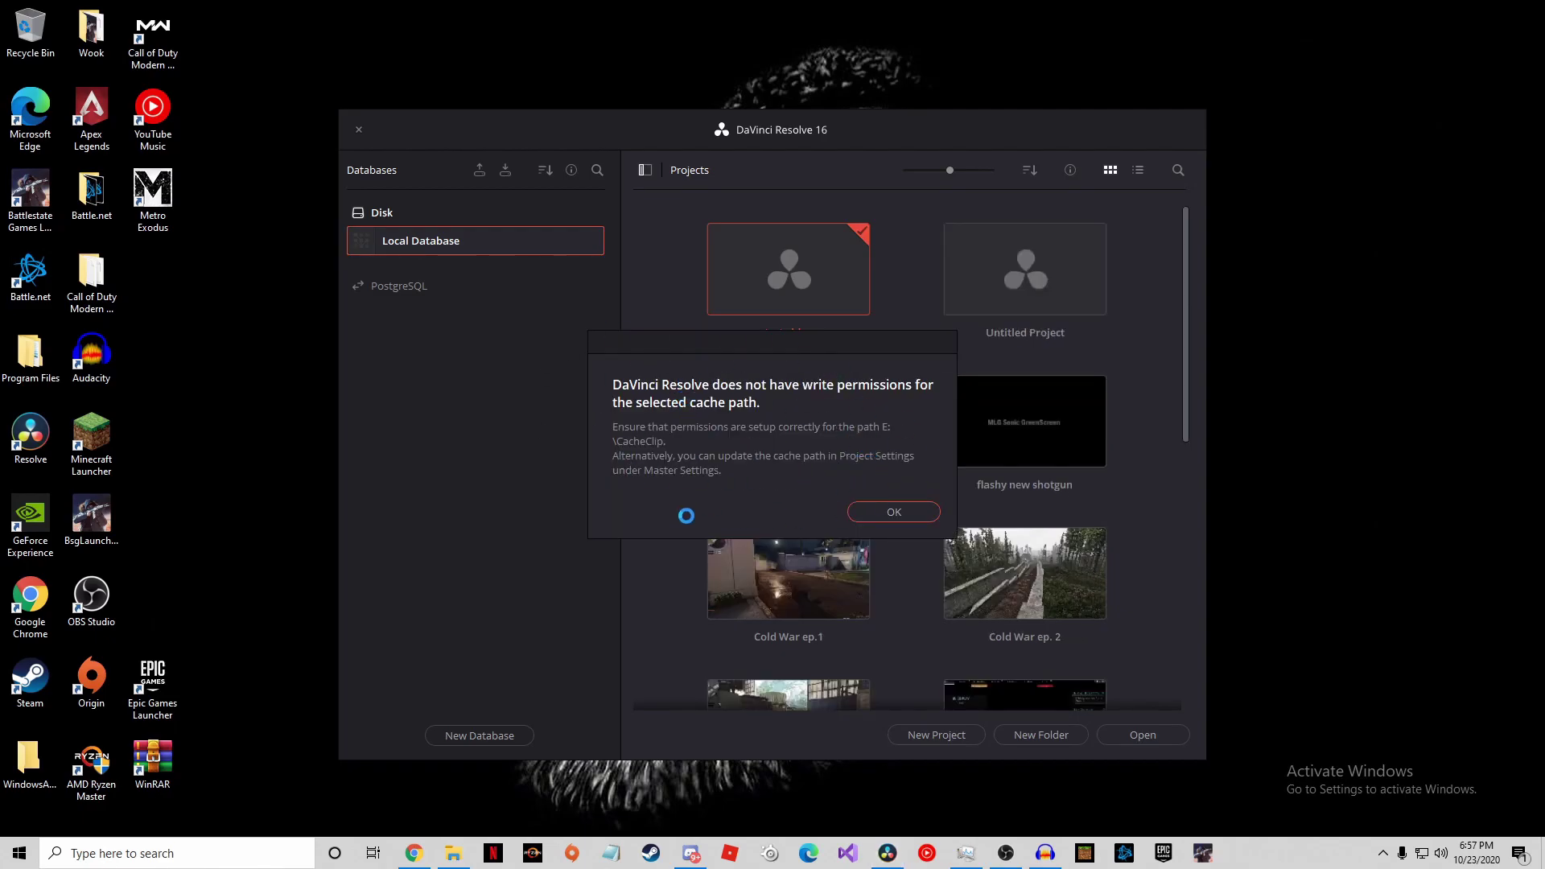
click(878, 515)
click(876, 513)
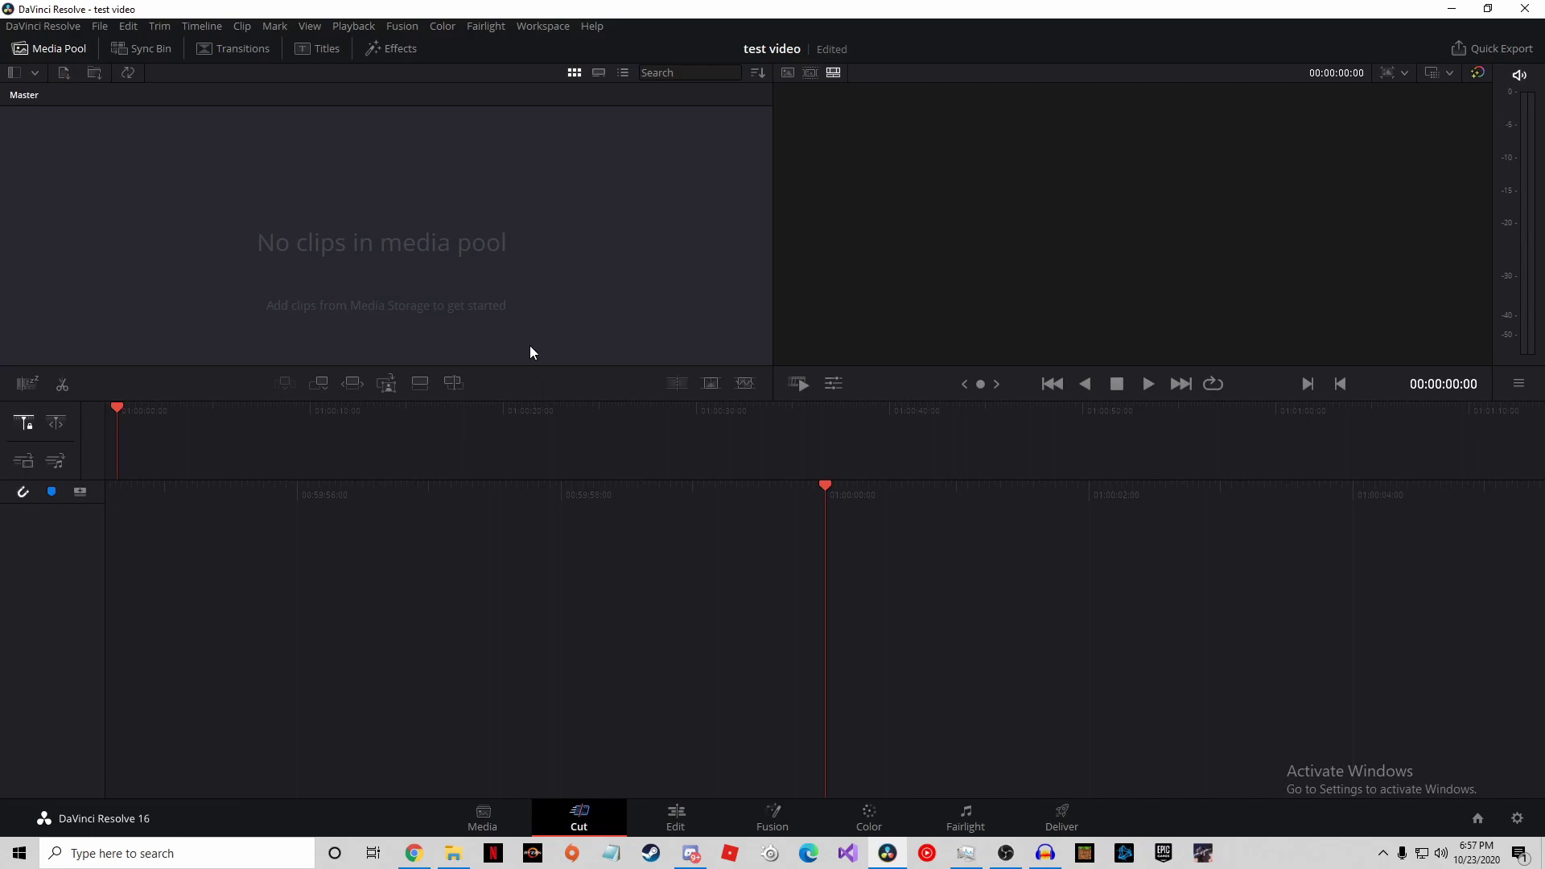
Step: Compare the Cut and Edit pages and finish on the Edit page
click(646, 813)
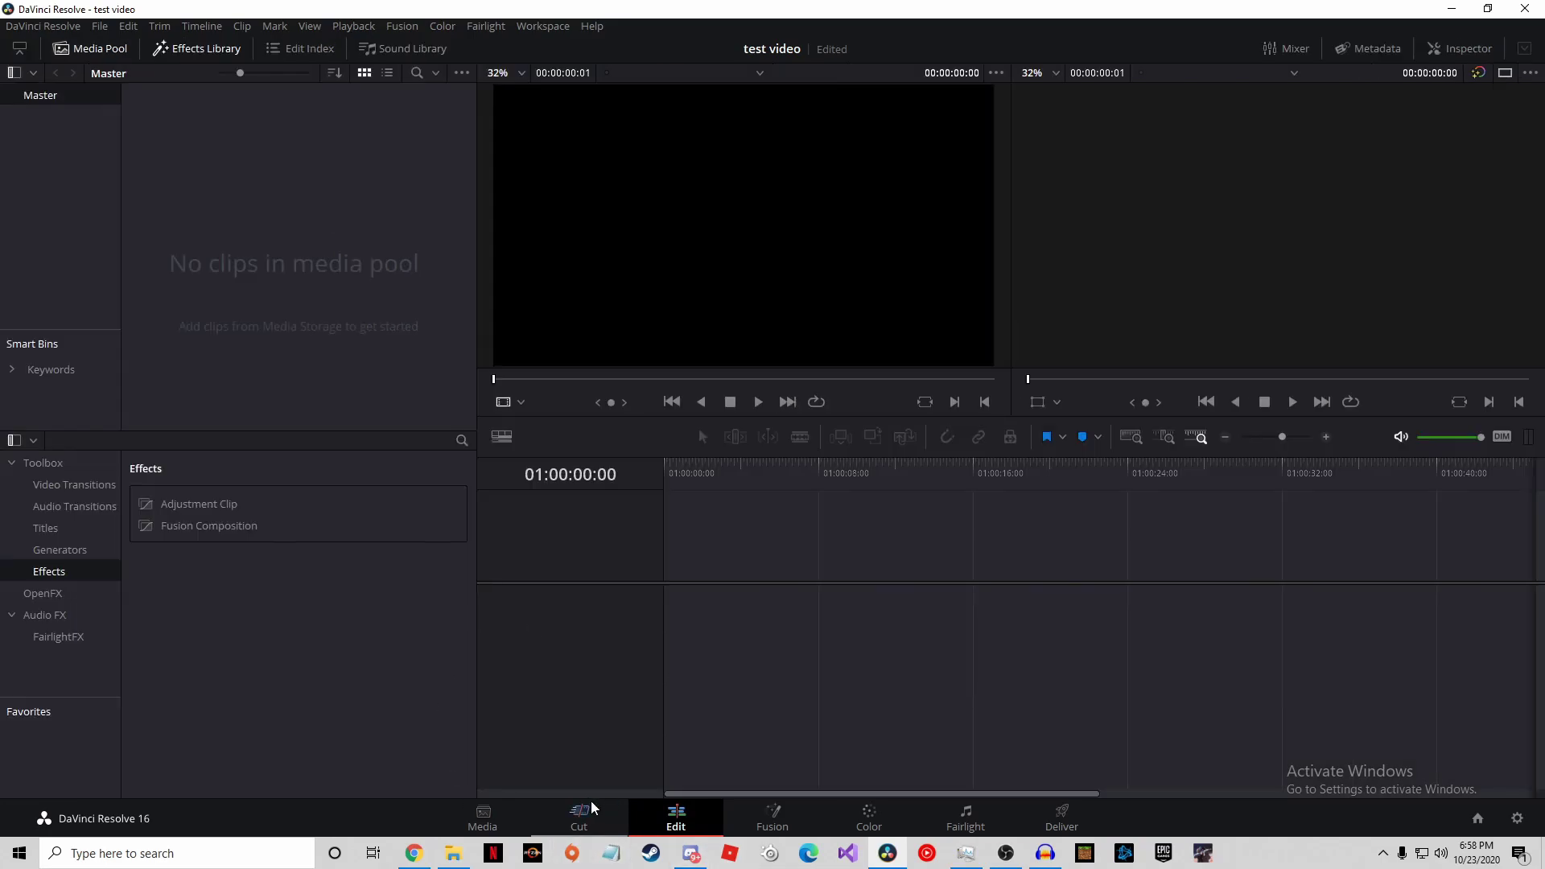
click(589, 813)
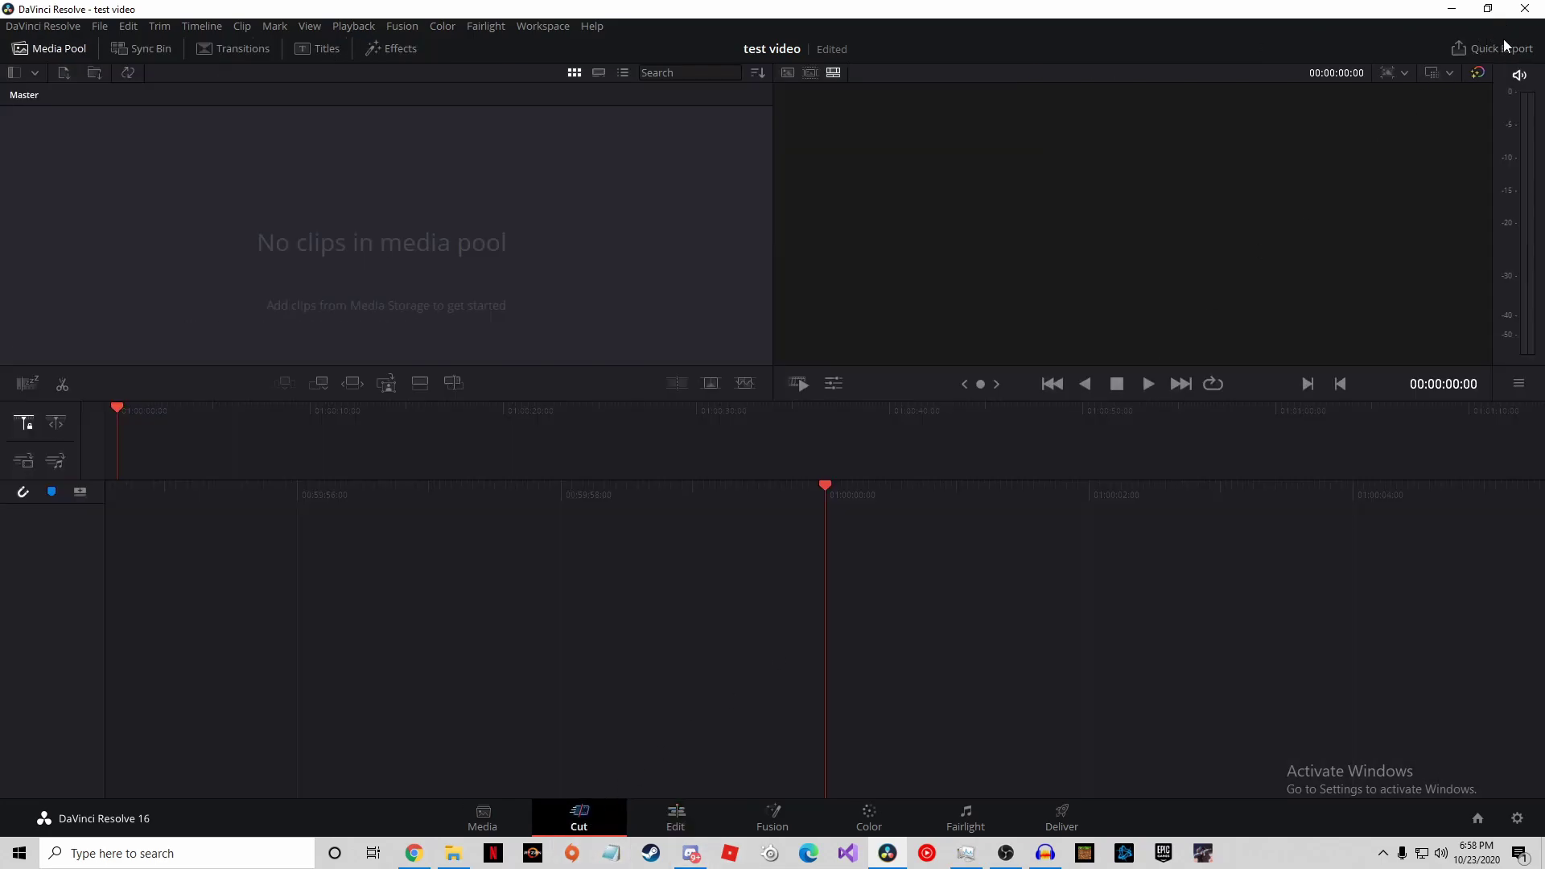
click(694, 811)
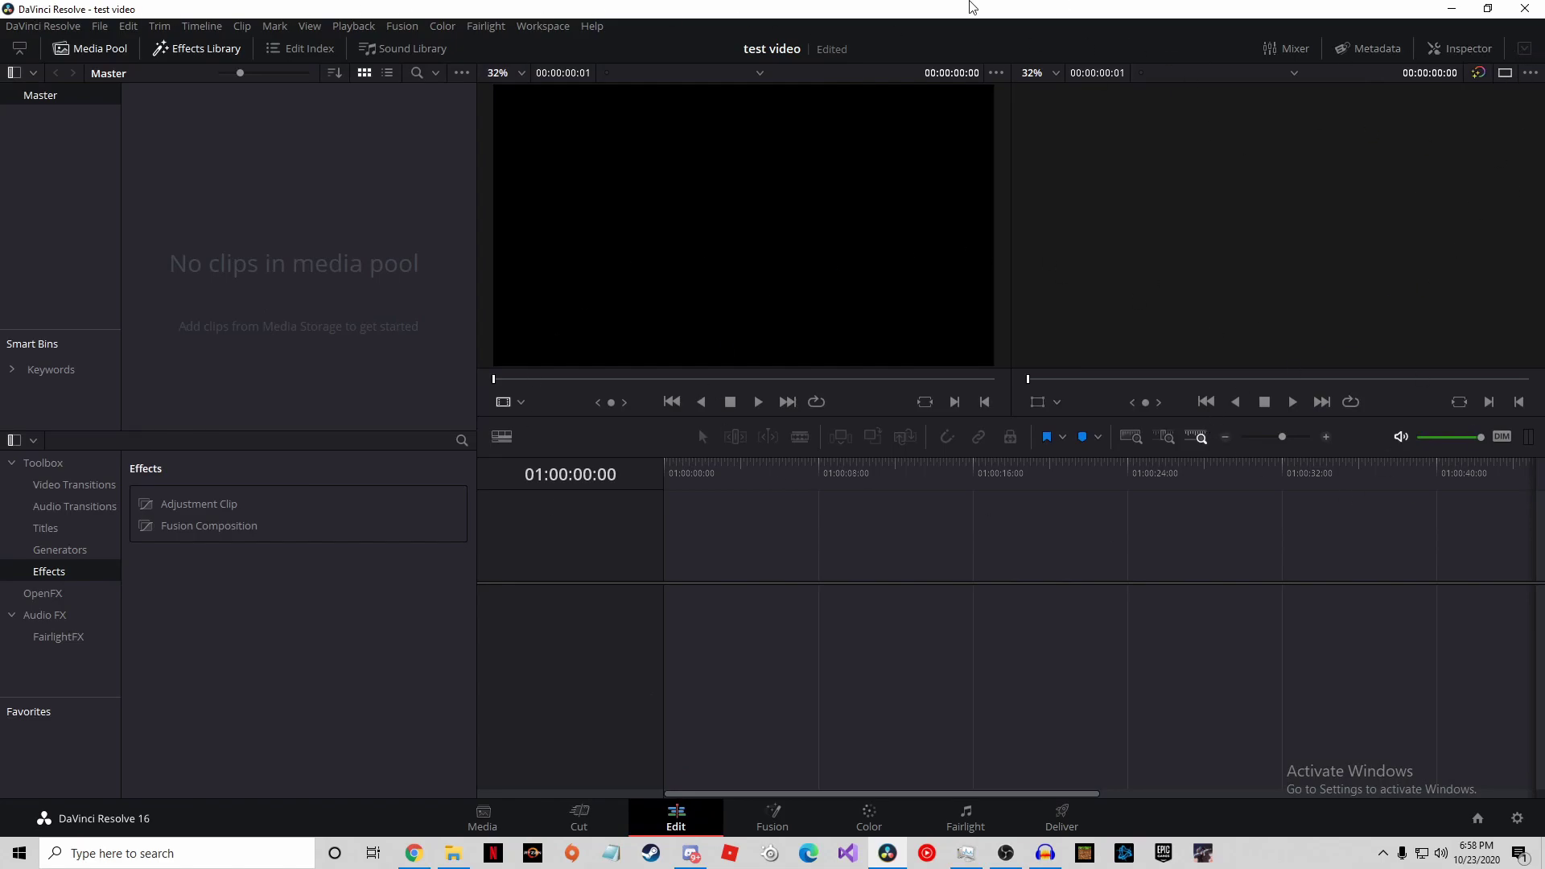
click(582, 821)
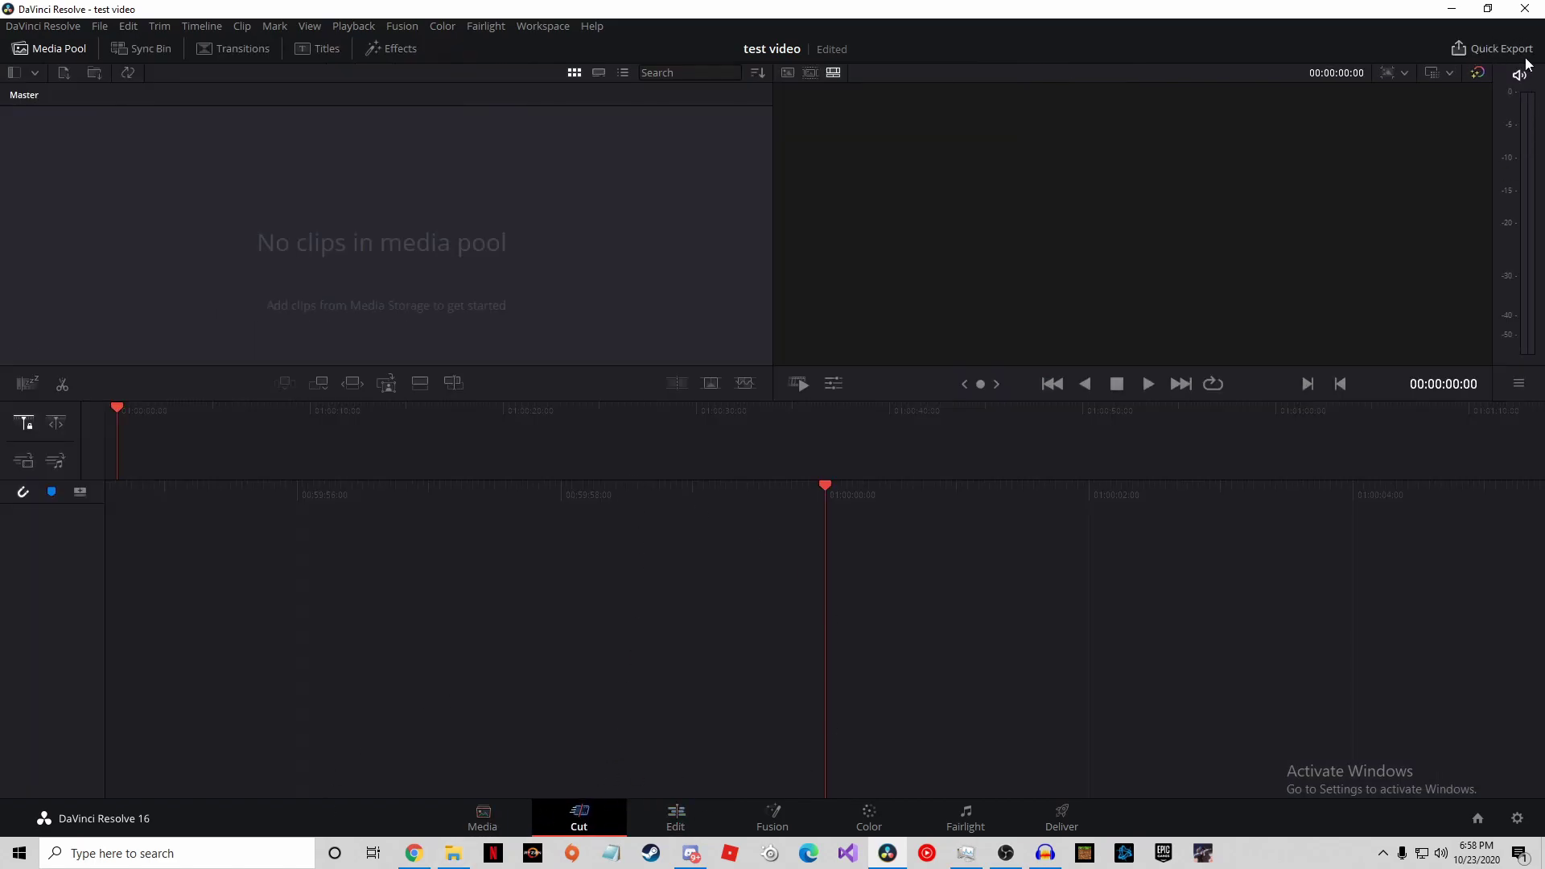
click(677, 818)
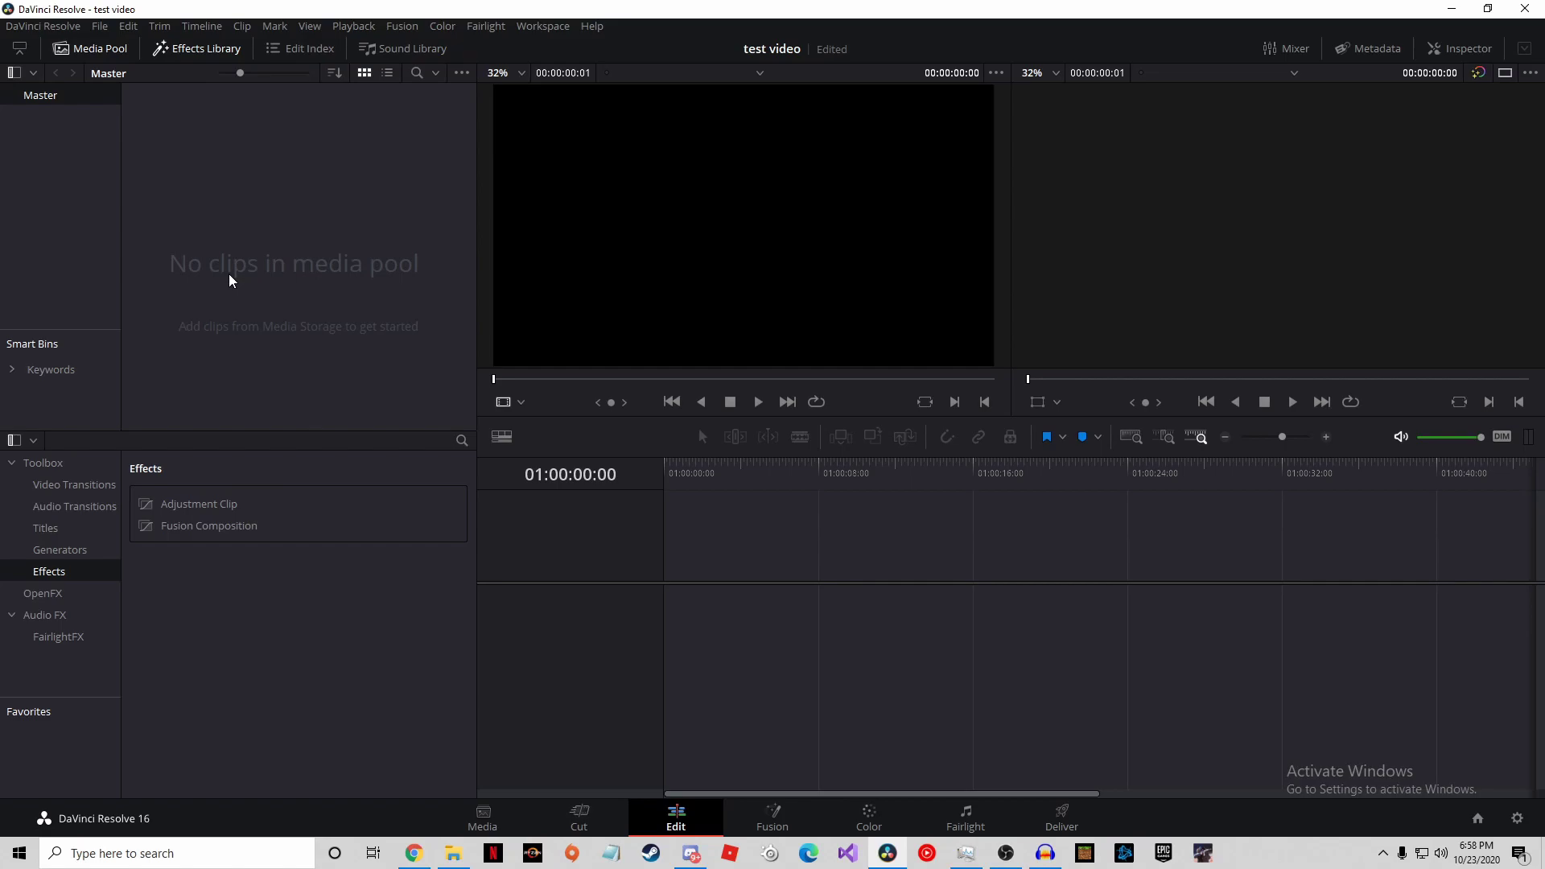
Step: Import the Call of Duty Black Ops Cold War 2020.10.18 - 18.34.54.03 video and change the timeline frame rate to match it
right_click(328, 257)
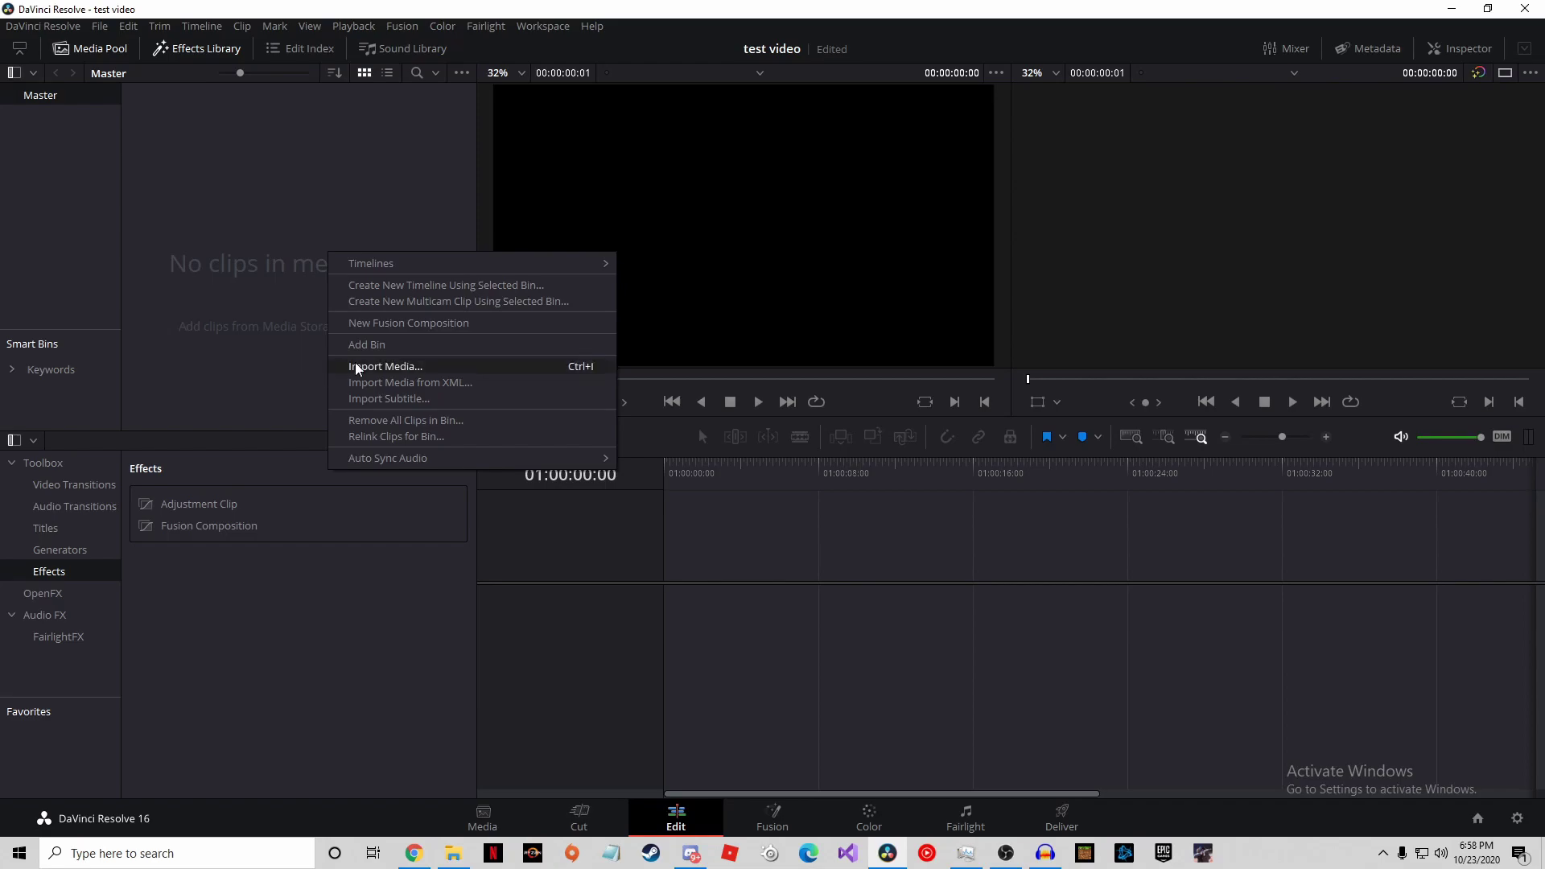
click(418, 367)
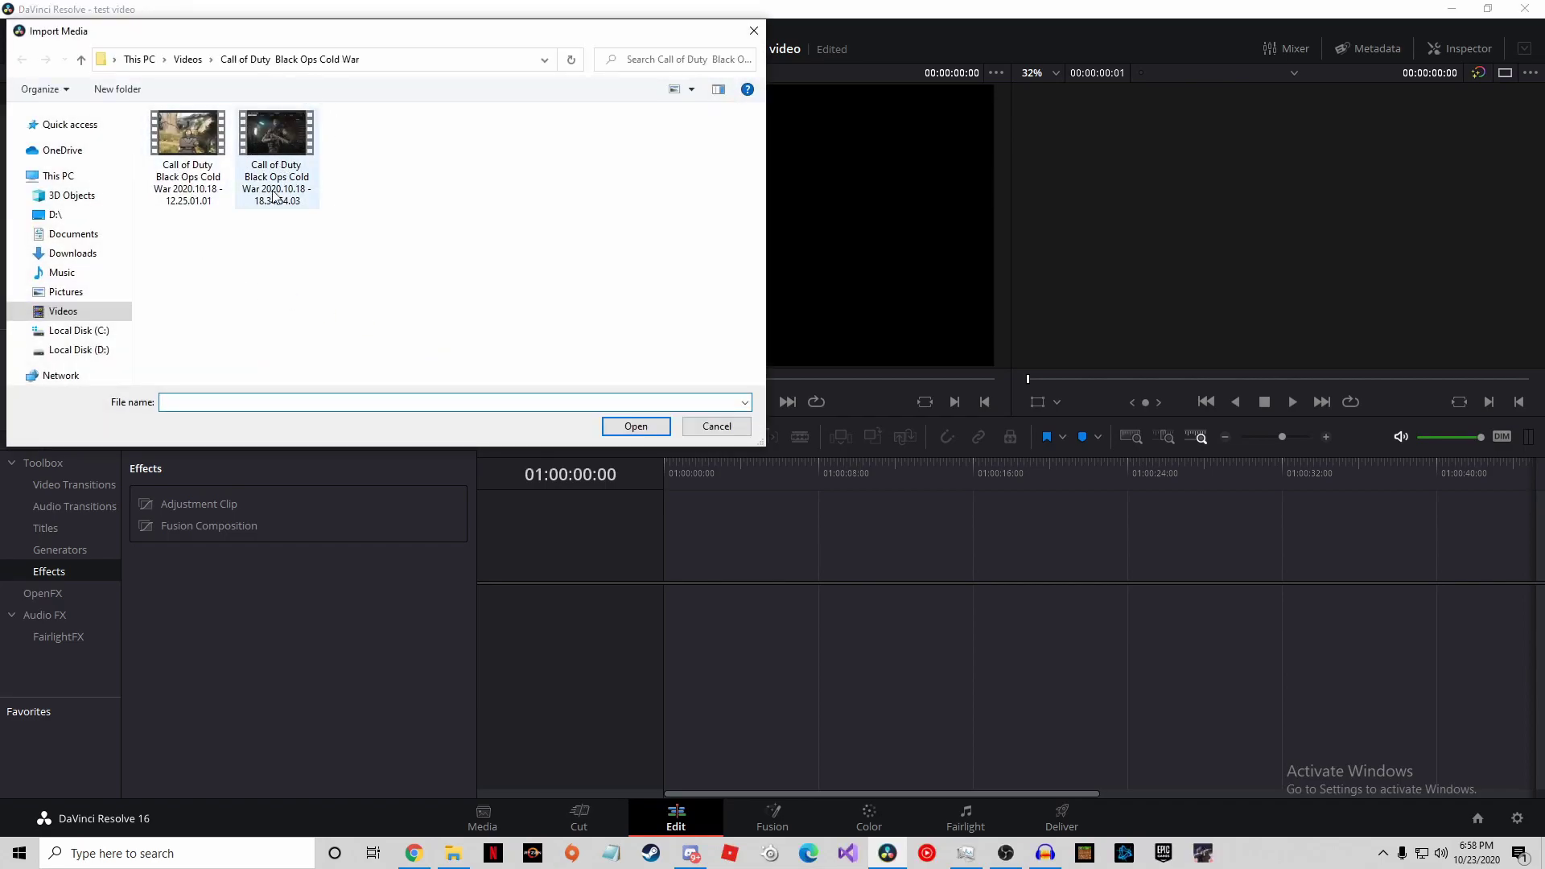
double_click(279, 149)
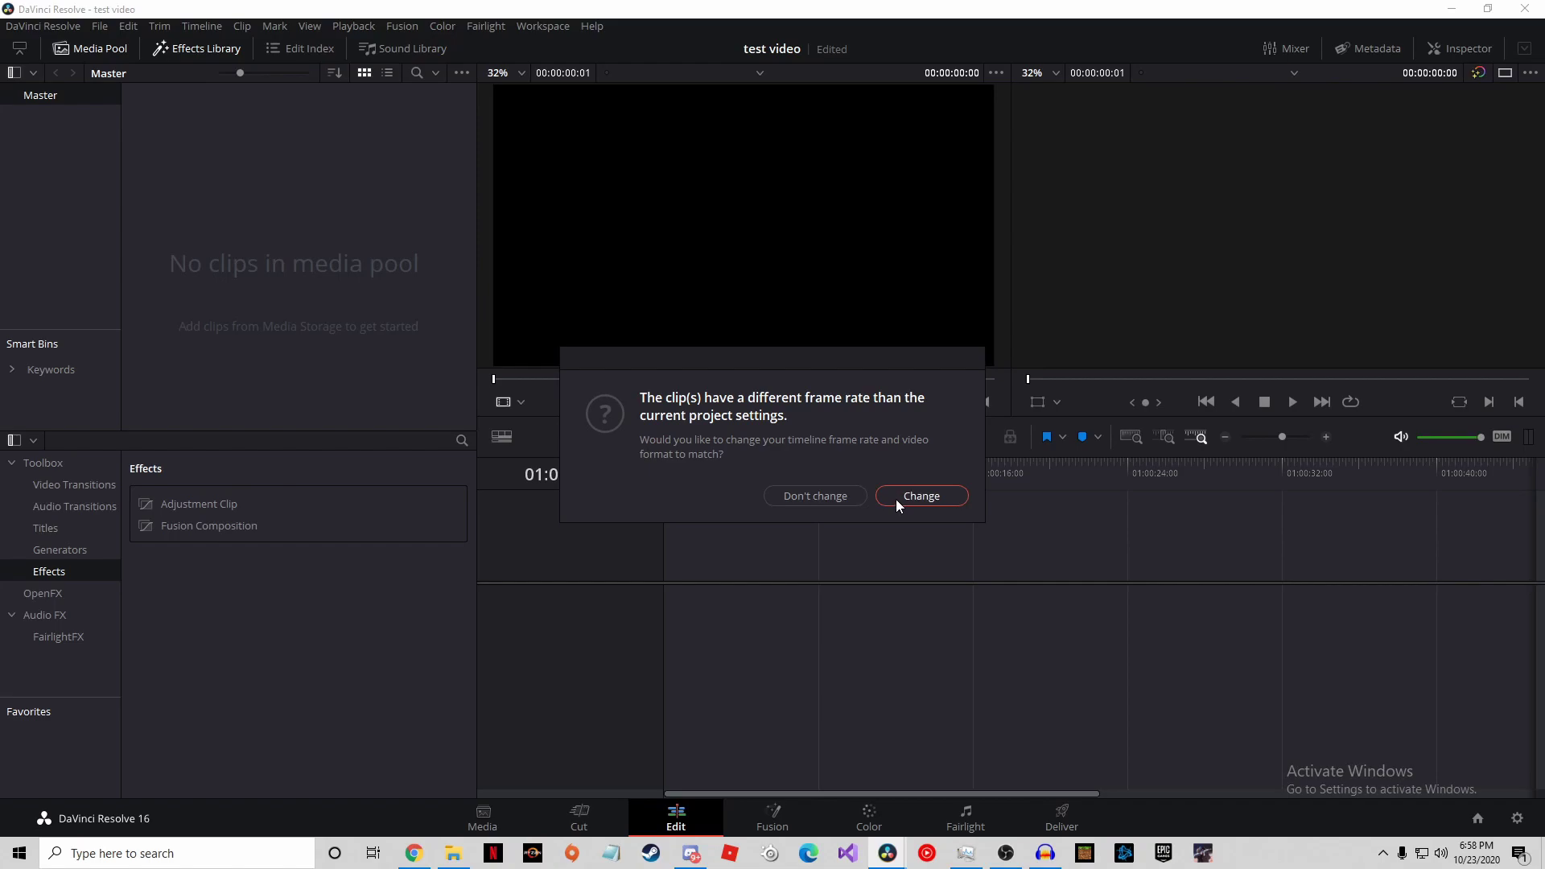
click(921, 496)
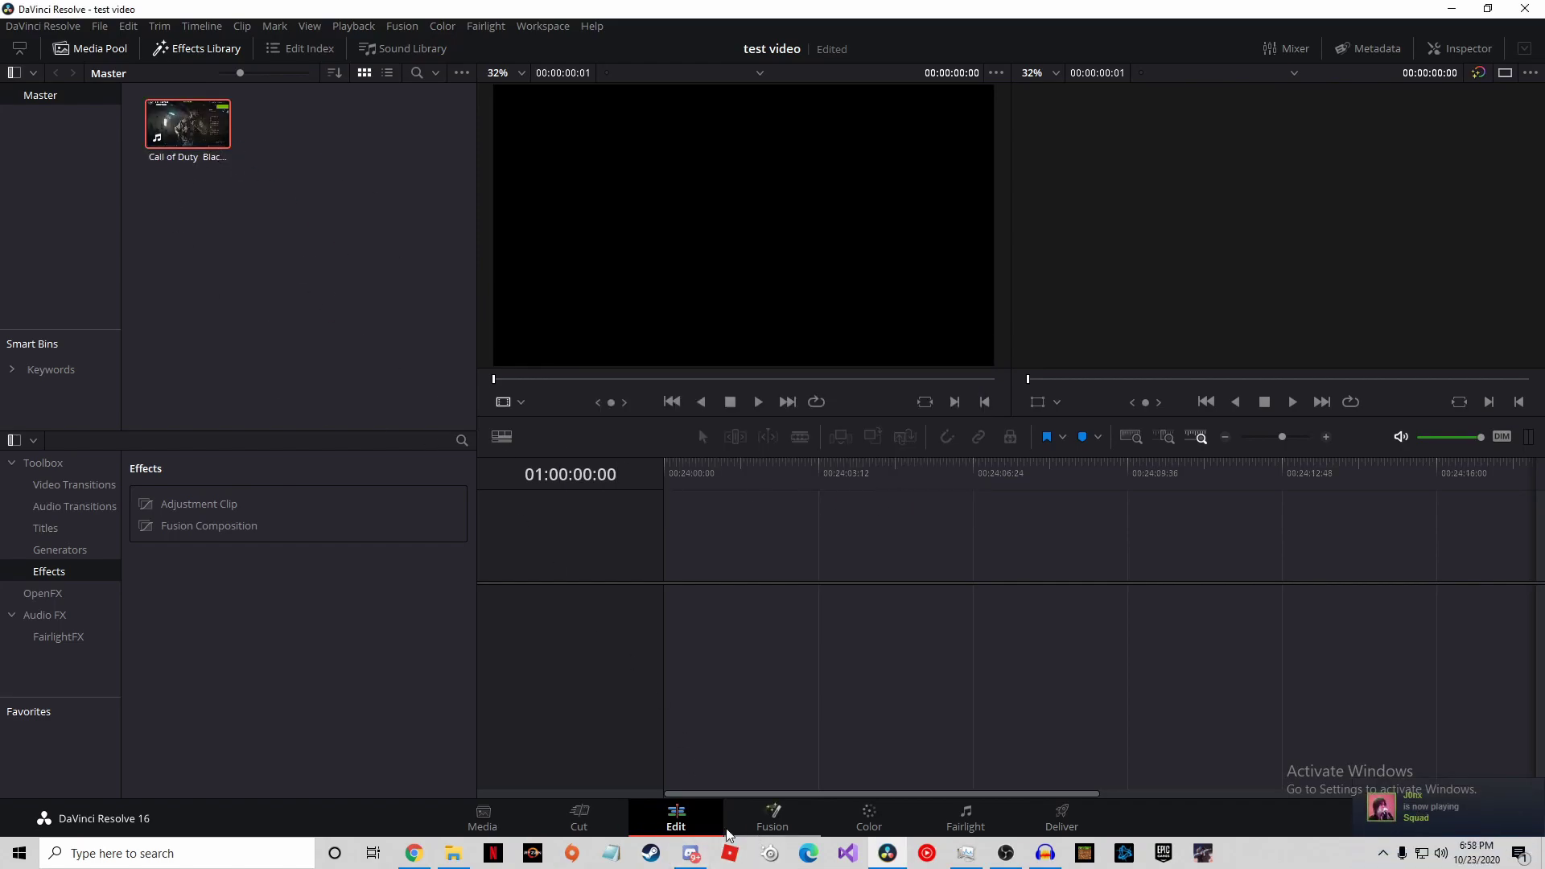
Step: Narrow the media pool area and place the imported gameplay clip at the start of a new timeline
drag(475, 303, 386, 310)
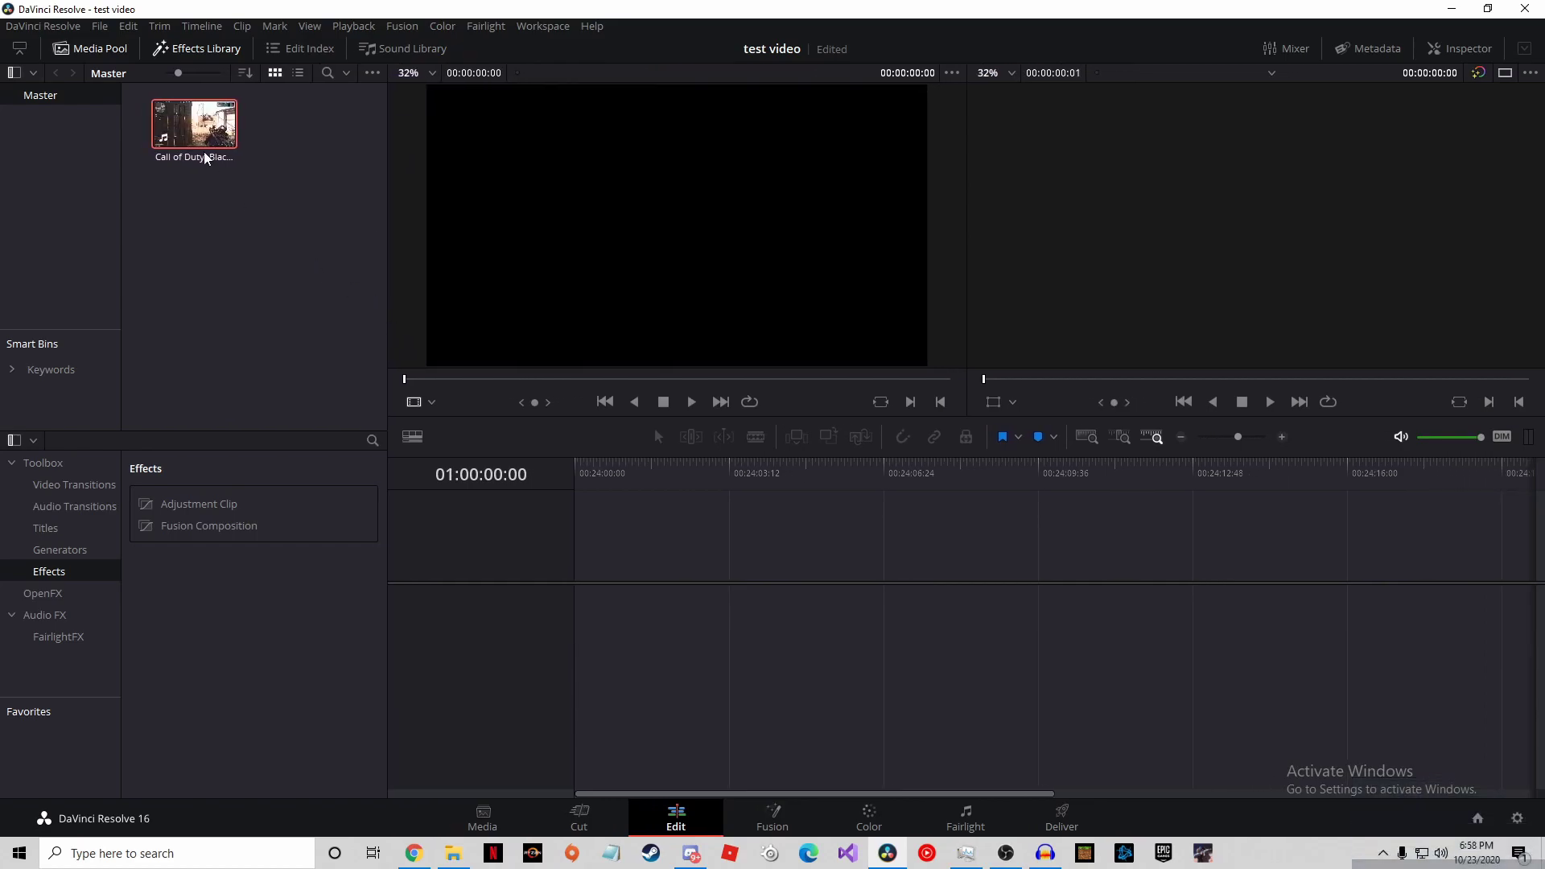
drag(197, 129, 646, 599)
drag(599, 539, 579, 602)
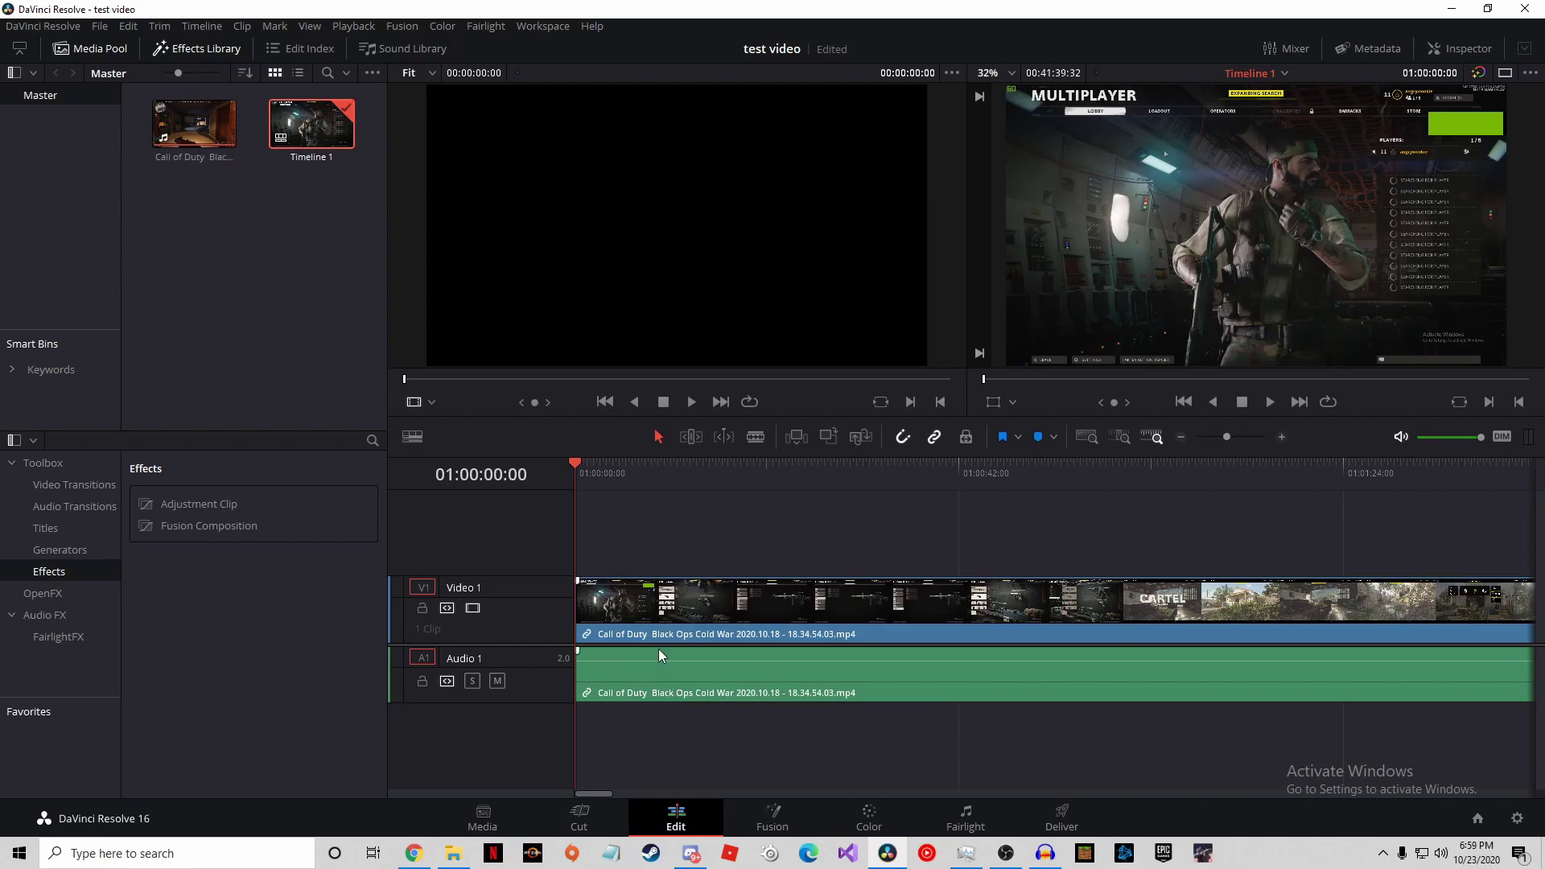
Step: Split the gameplay clip at 01:02:01:55 and ripple-delete the section before the cut
drag(597, 794, 1491, 808)
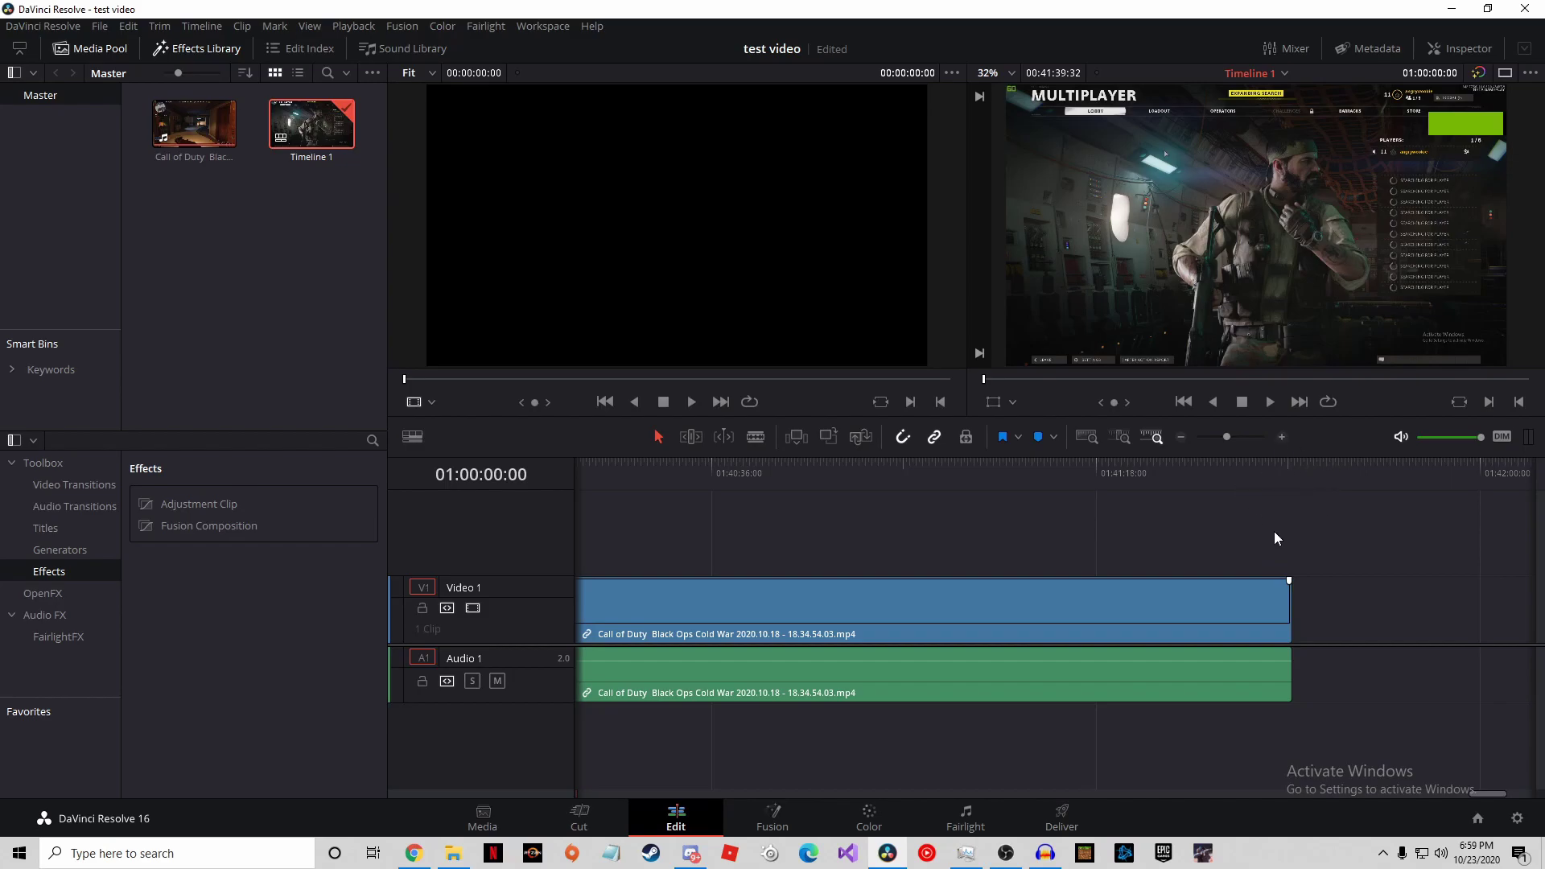
drag(1481, 797, 572, 799)
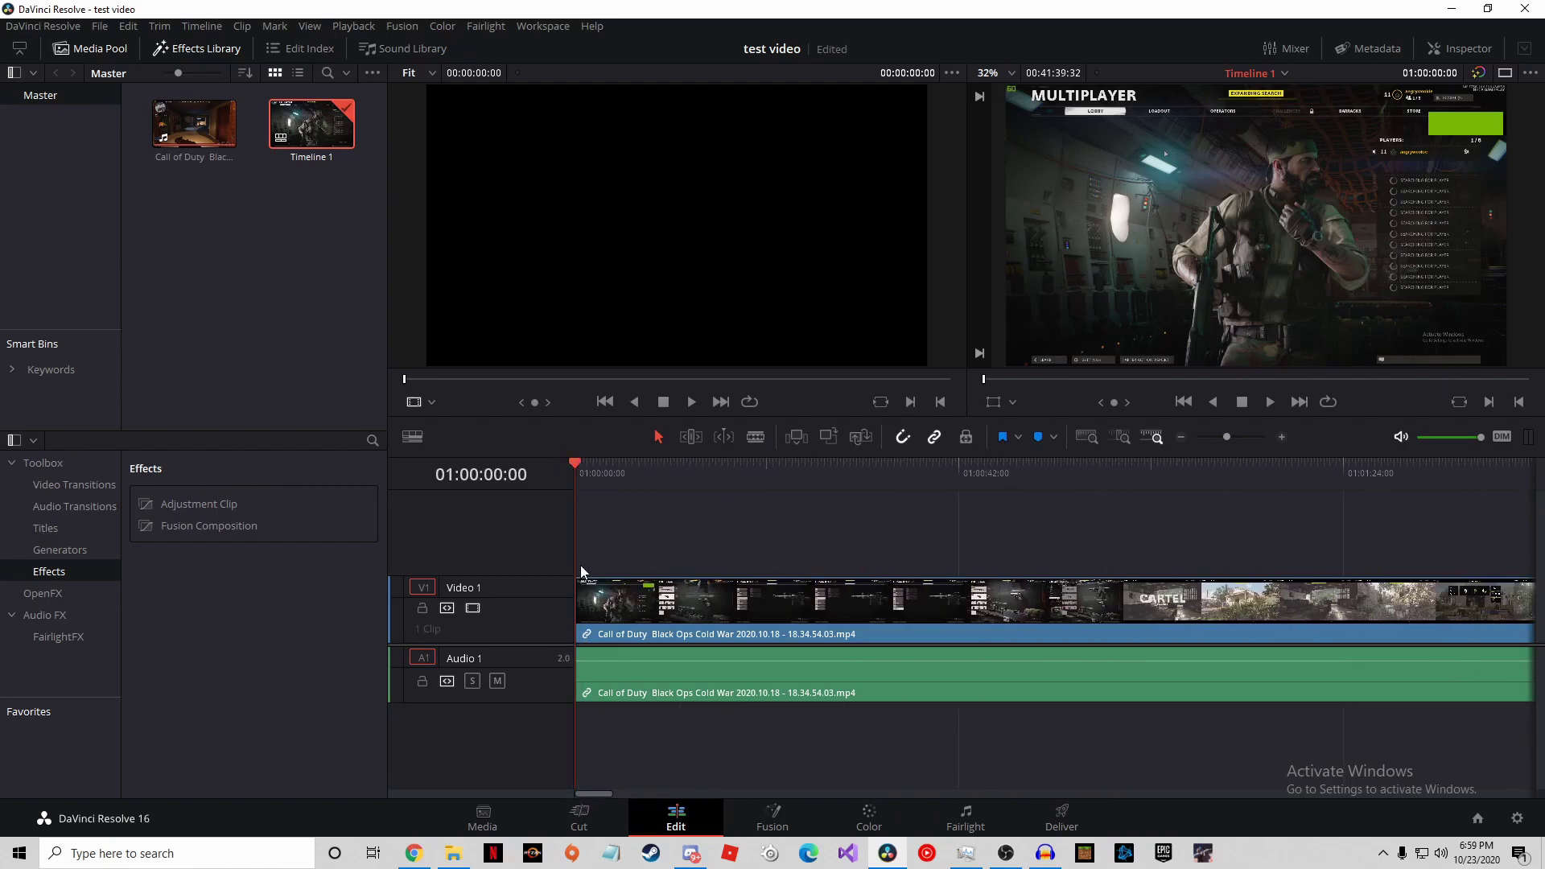
drag(573, 461, 1430, 570)
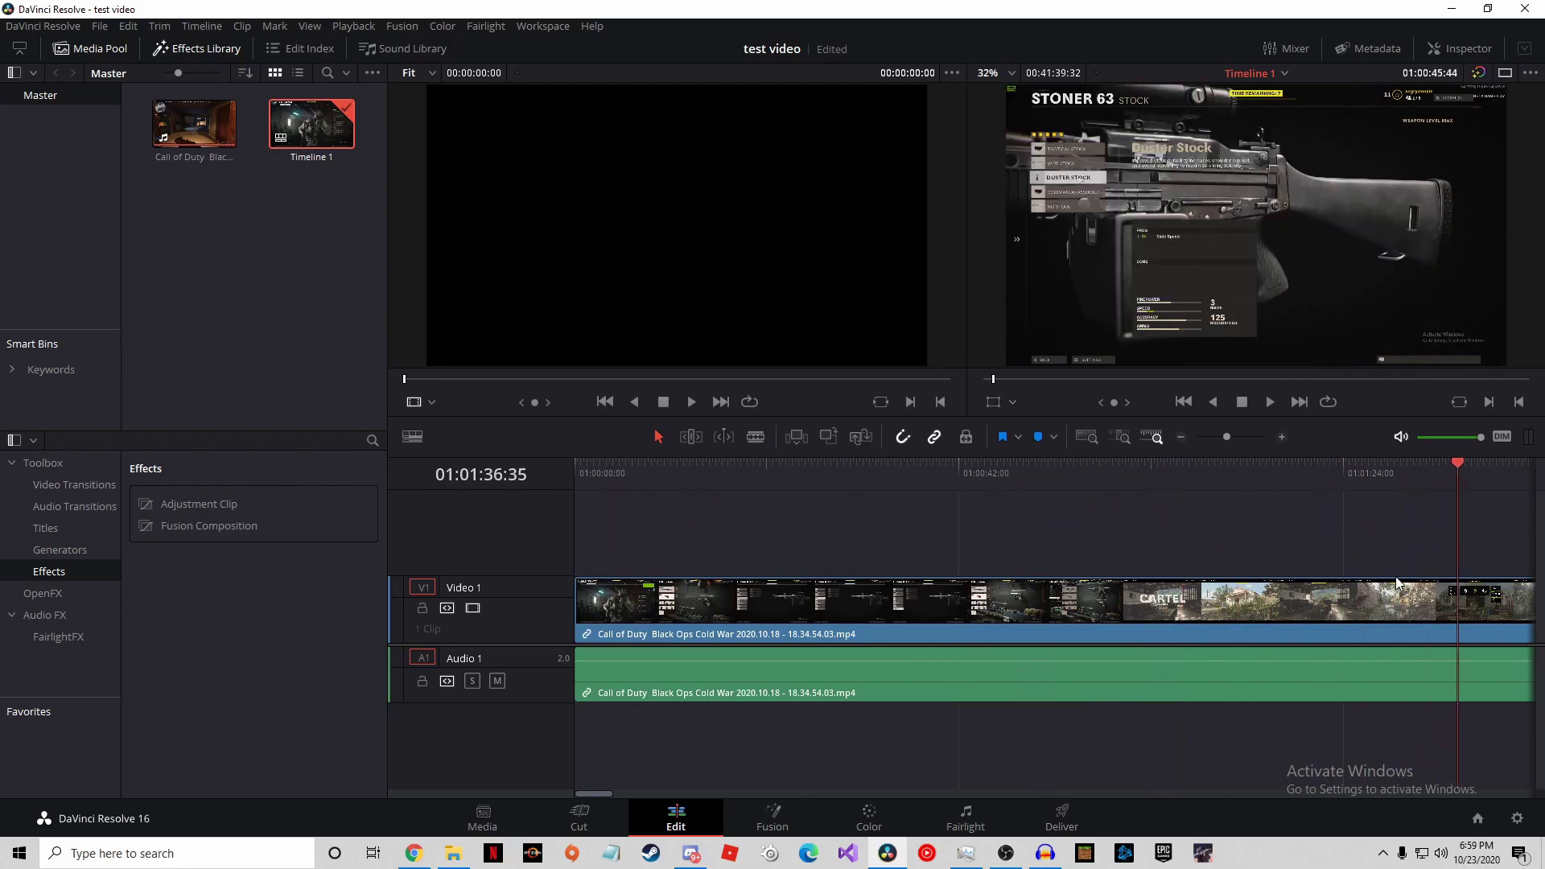
drag(610, 795, 648, 794)
drag(610, 469, 733, 486)
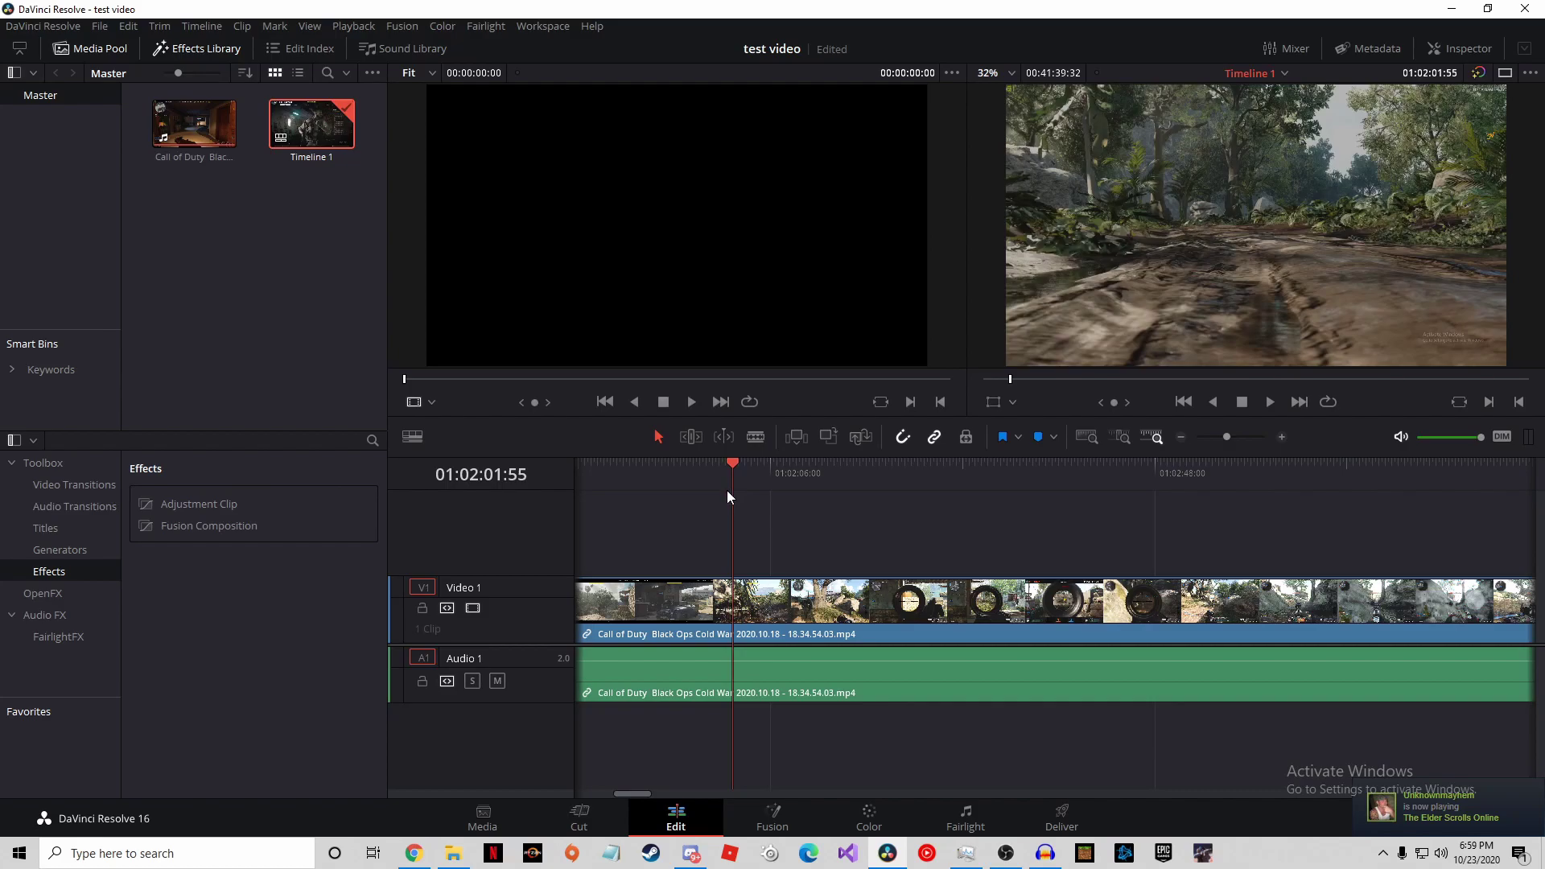
key(ctrl+b)
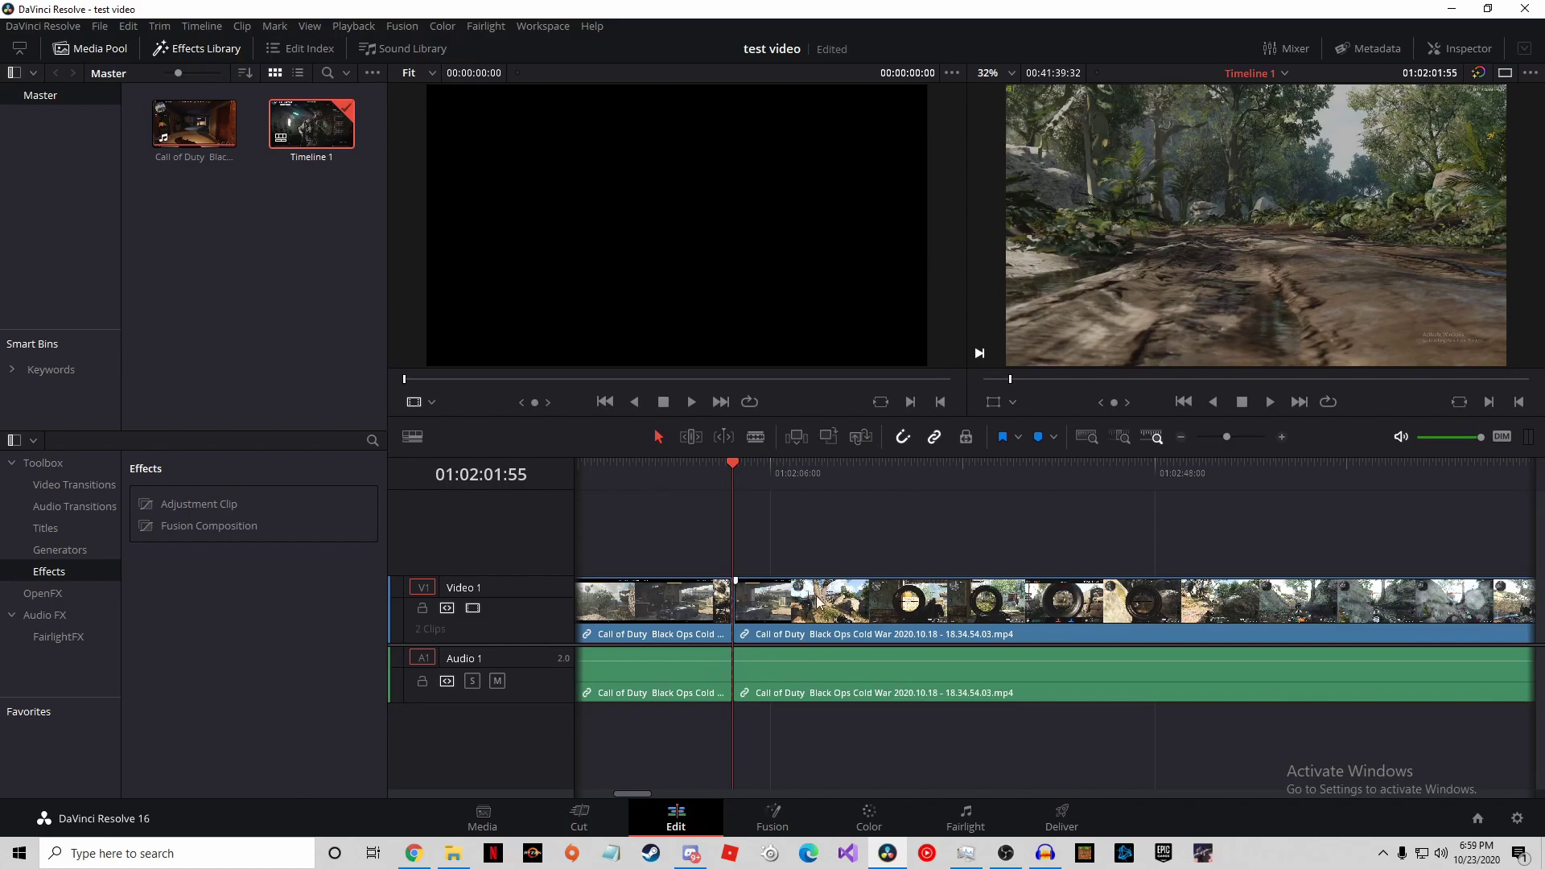
click(681, 613)
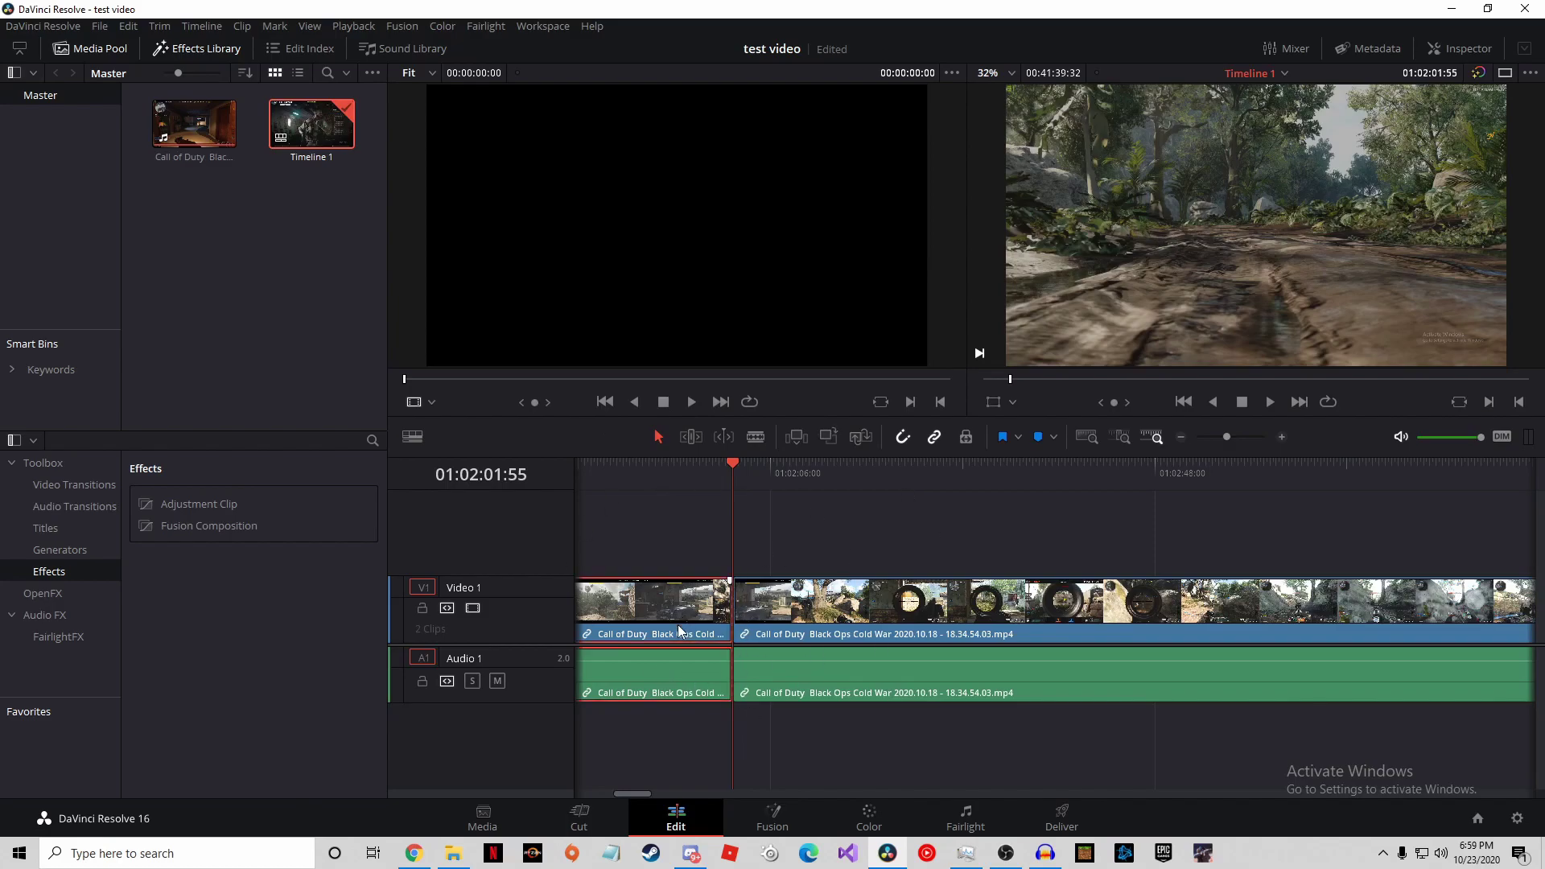
key(Delete)
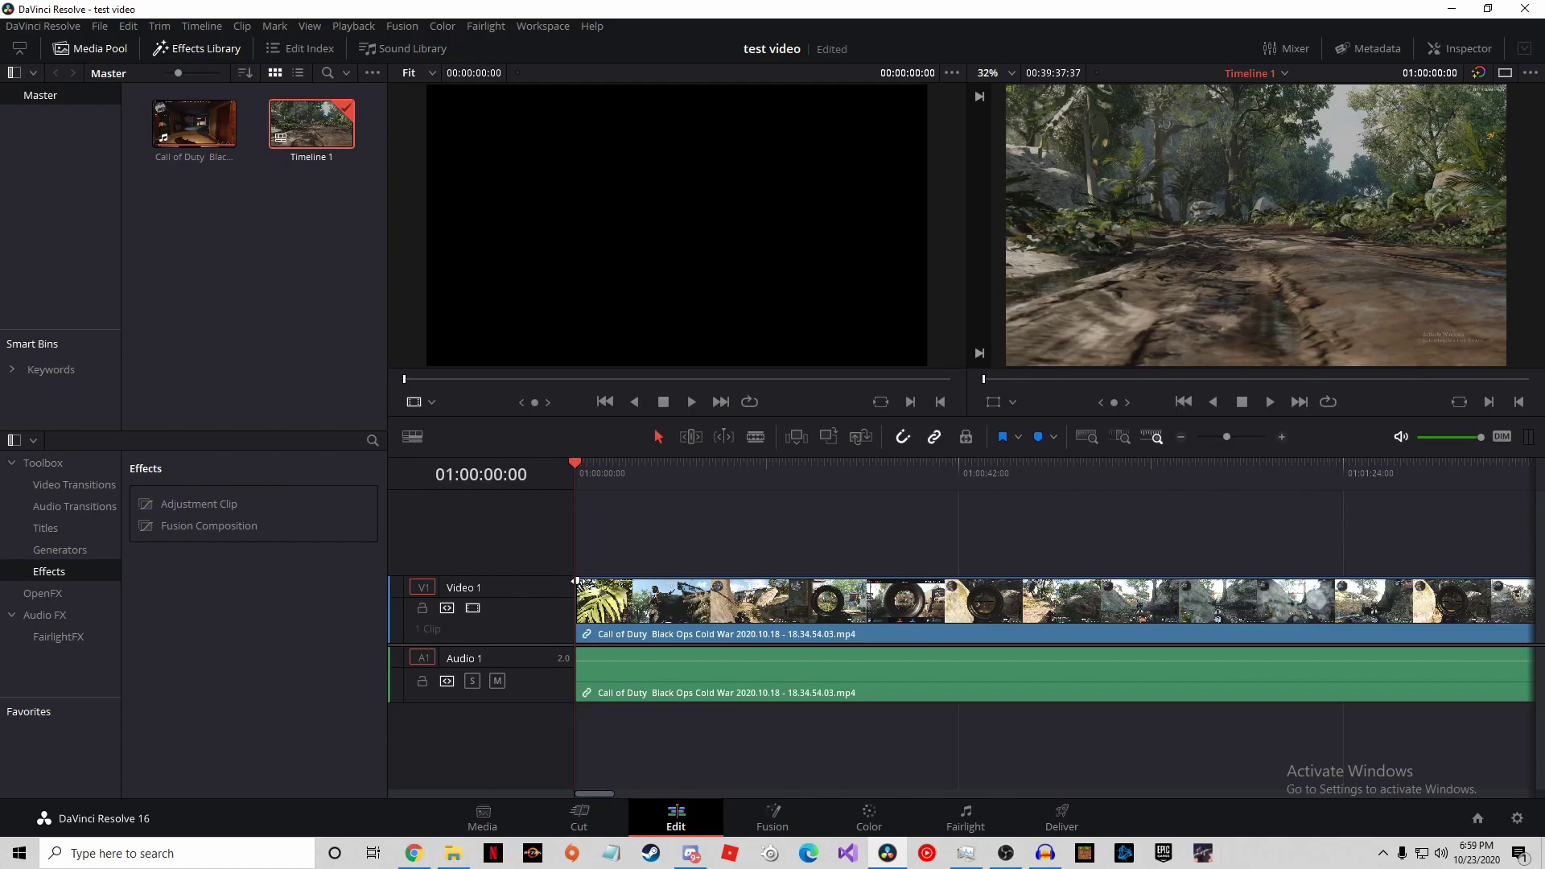
Step: Split the gameplay clip at 01:12:37:08, where the best play footage is, and delete everything after the cut
drag(597, 793, 733, 790)
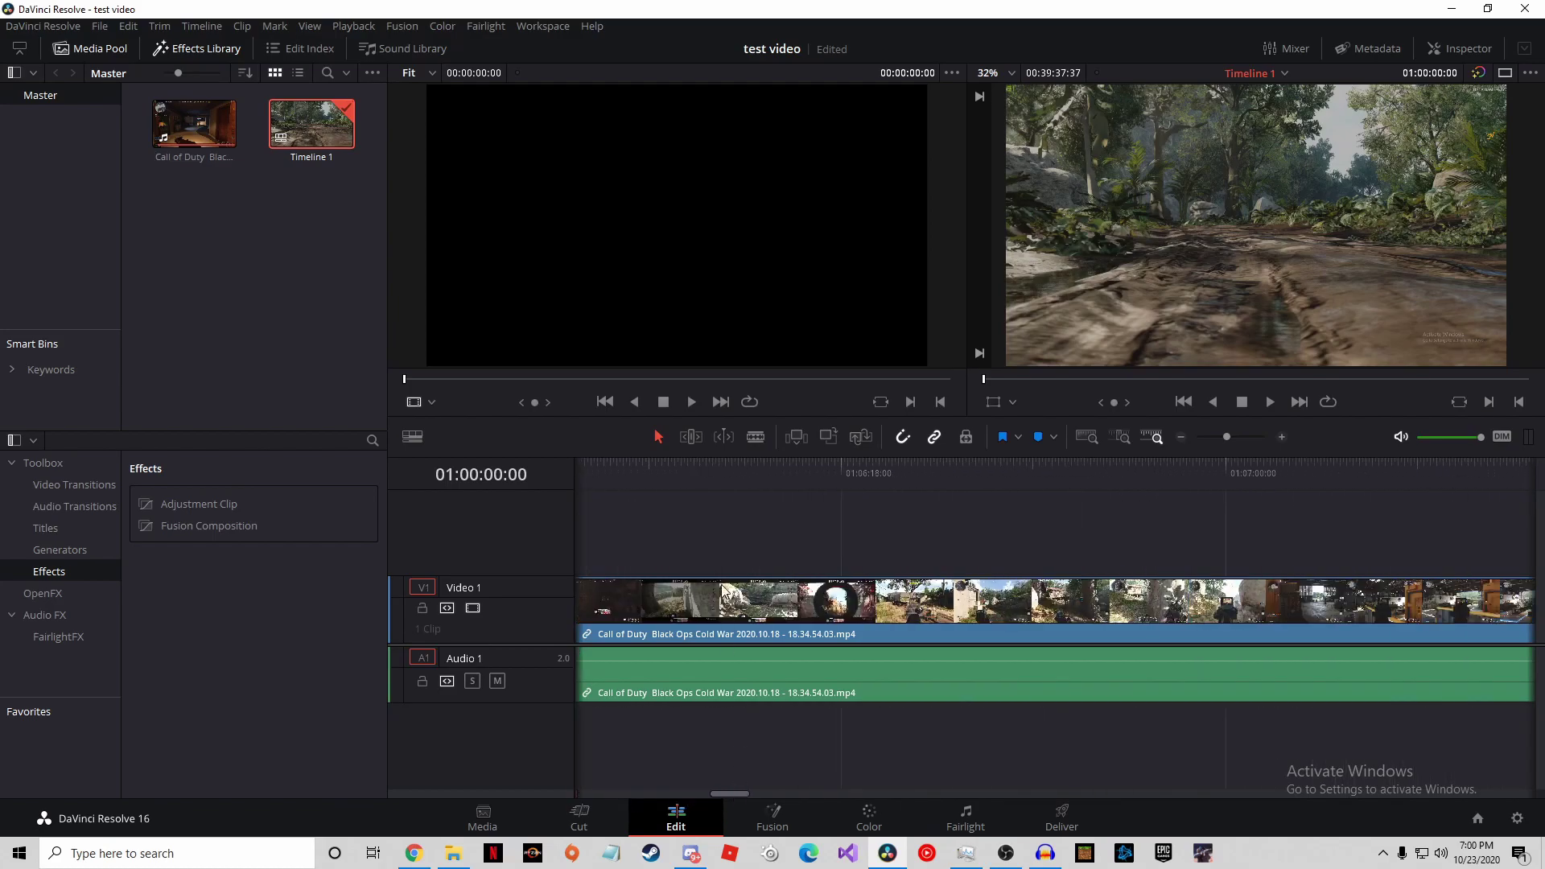
drag(712, 465, 1373, 475)
drag(736, 790, 789, 788)
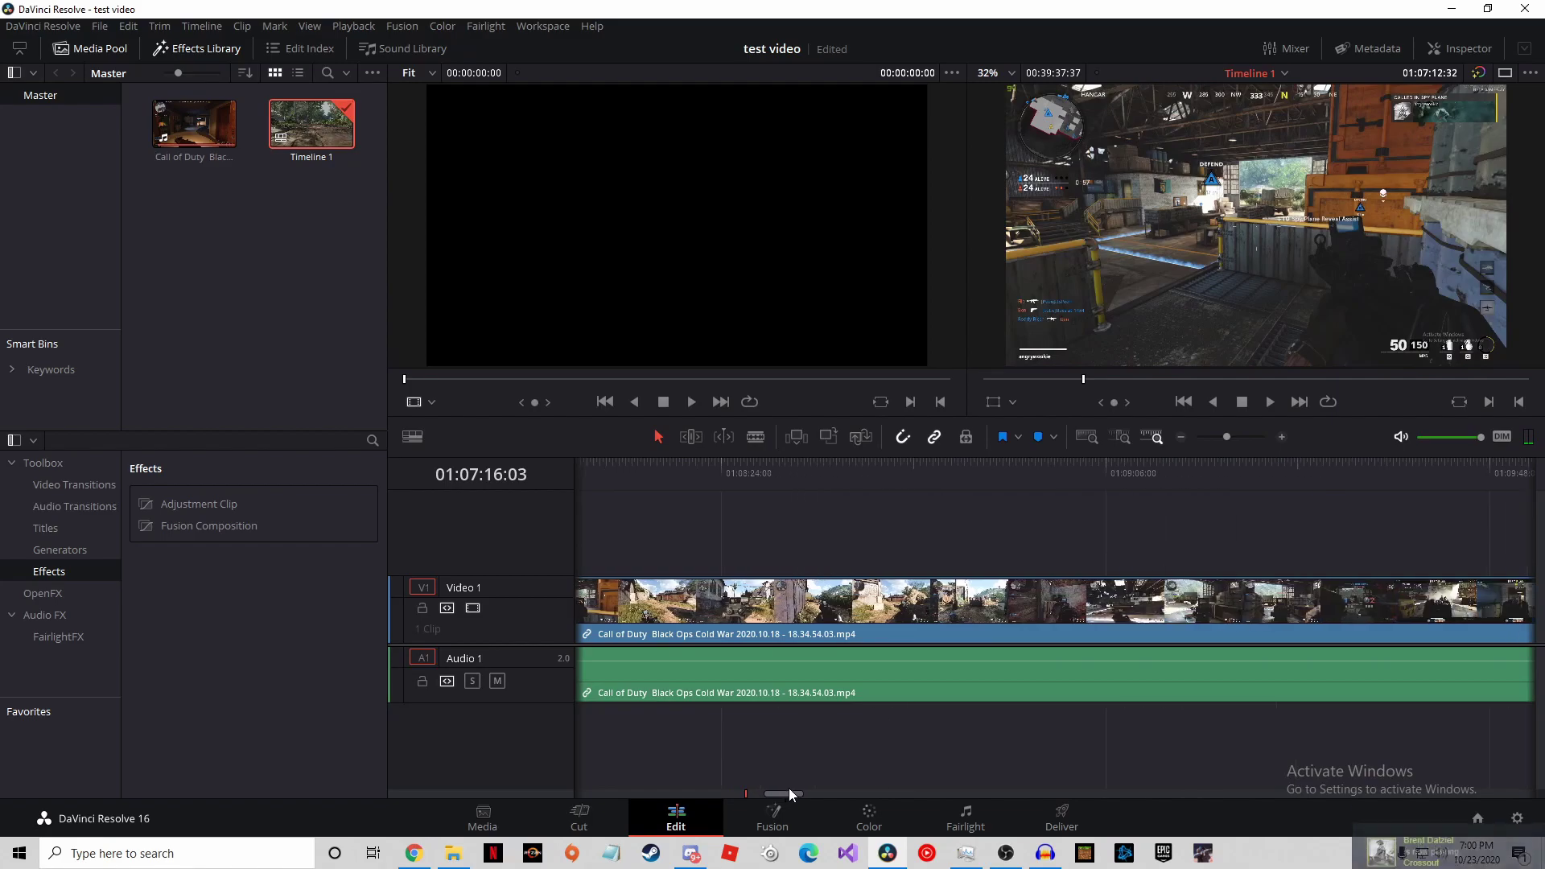
drag(736, 470, 1420, 475)
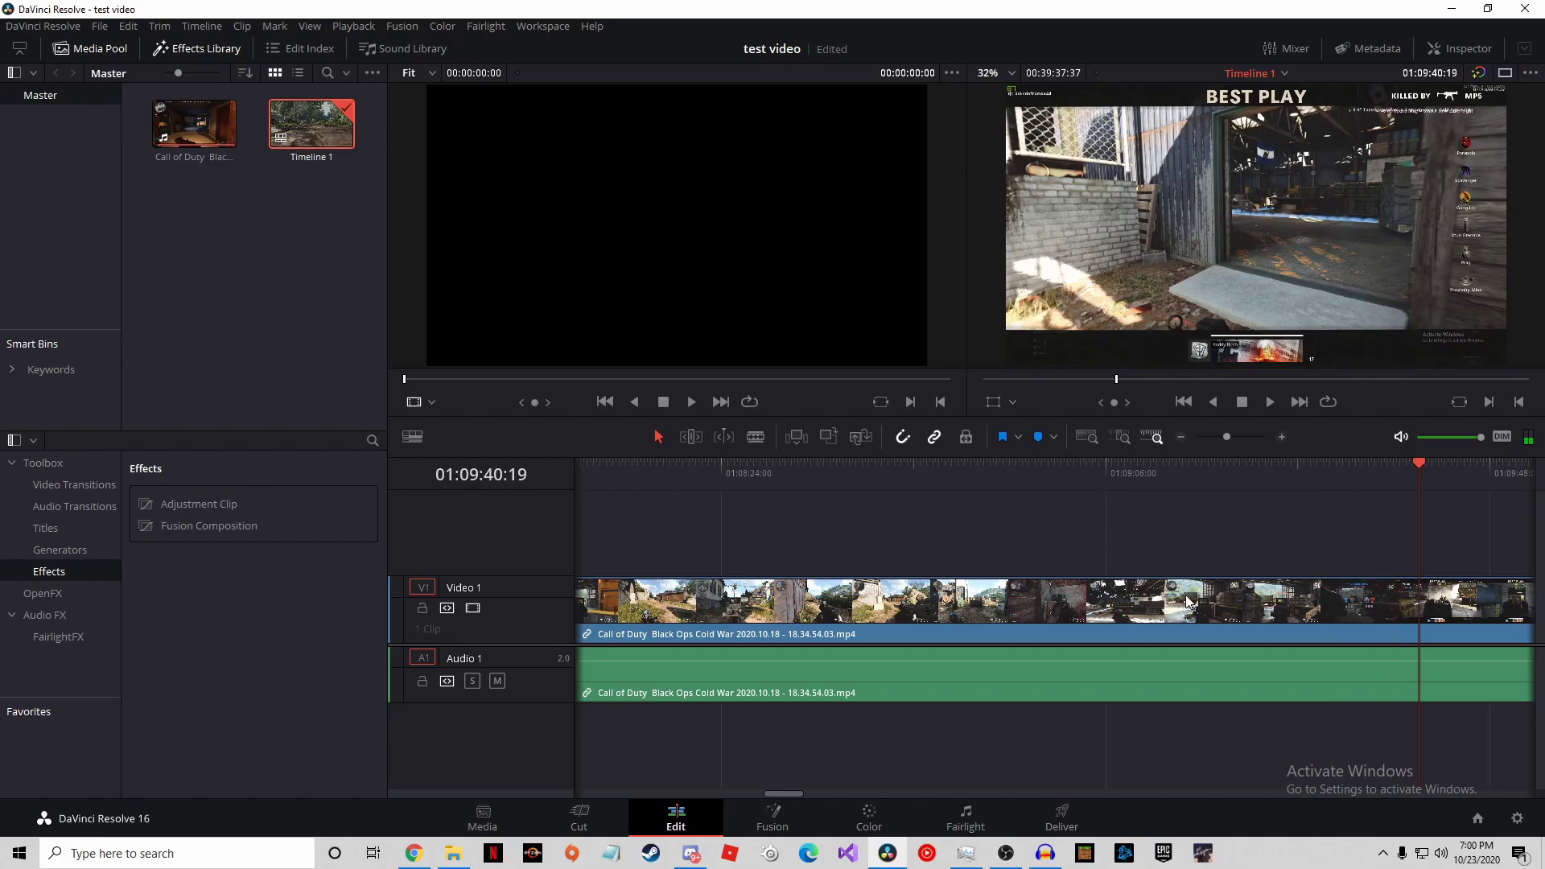
drag(794, 795, 891, 781)
drag(624, 466, 815, 476)
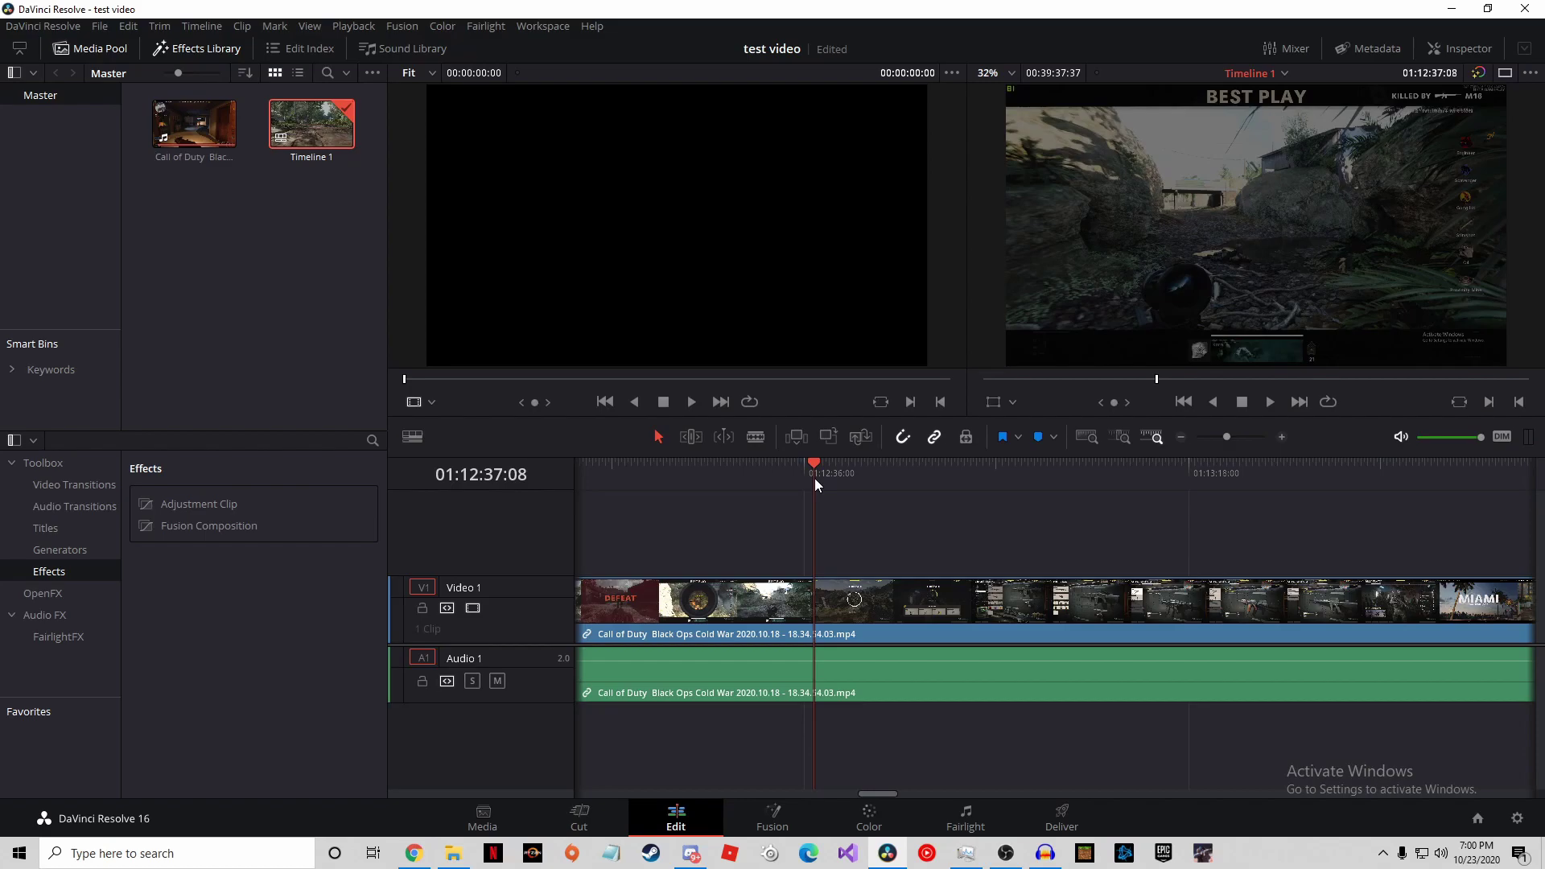
key(ctrl+b)
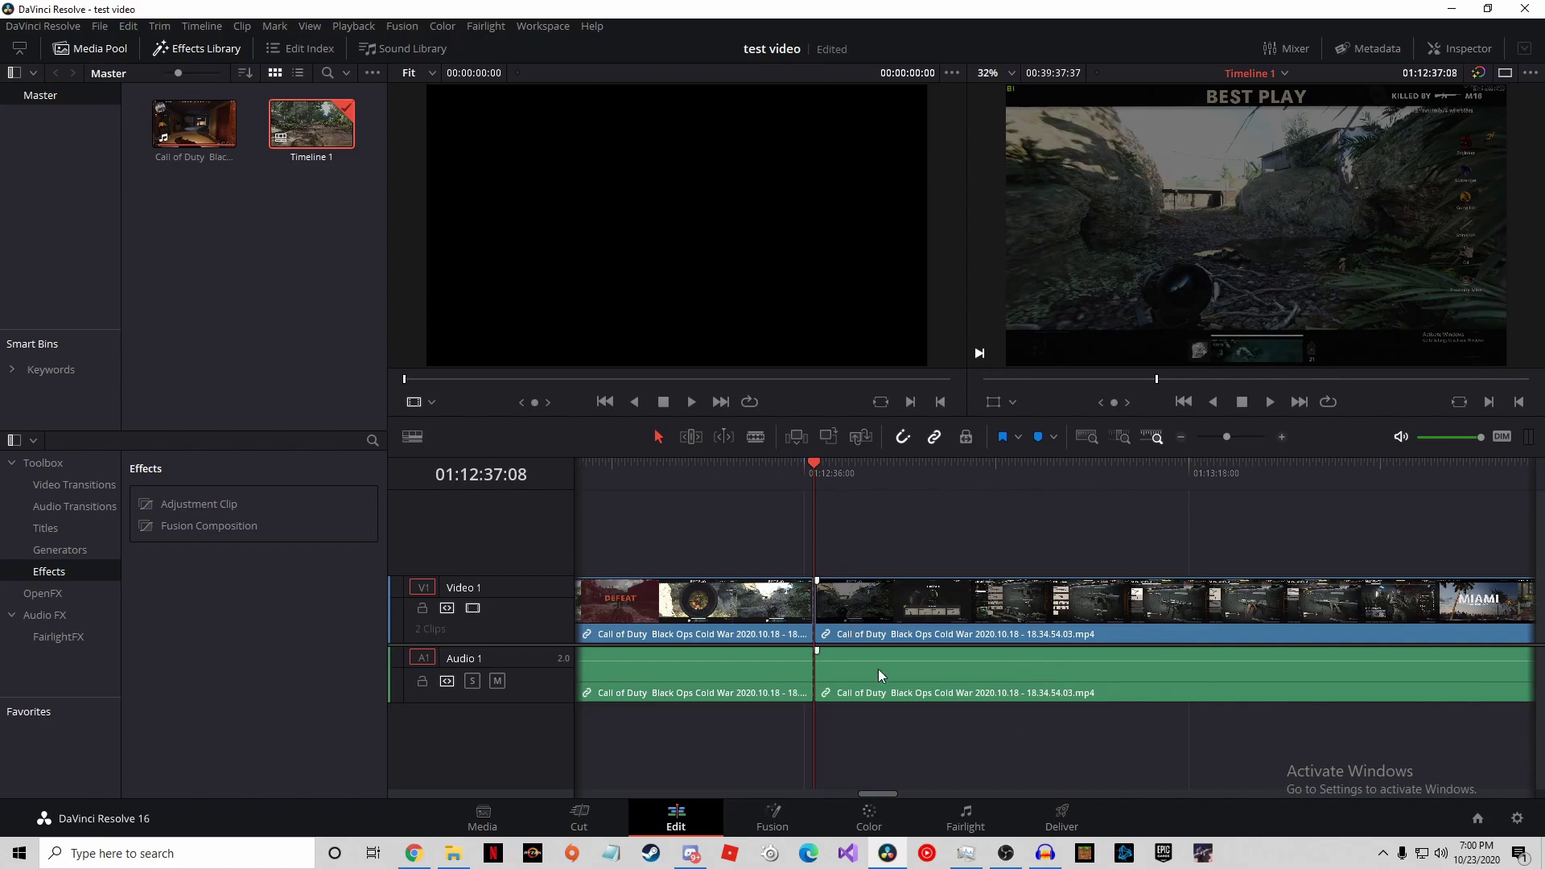
click(905, 603)
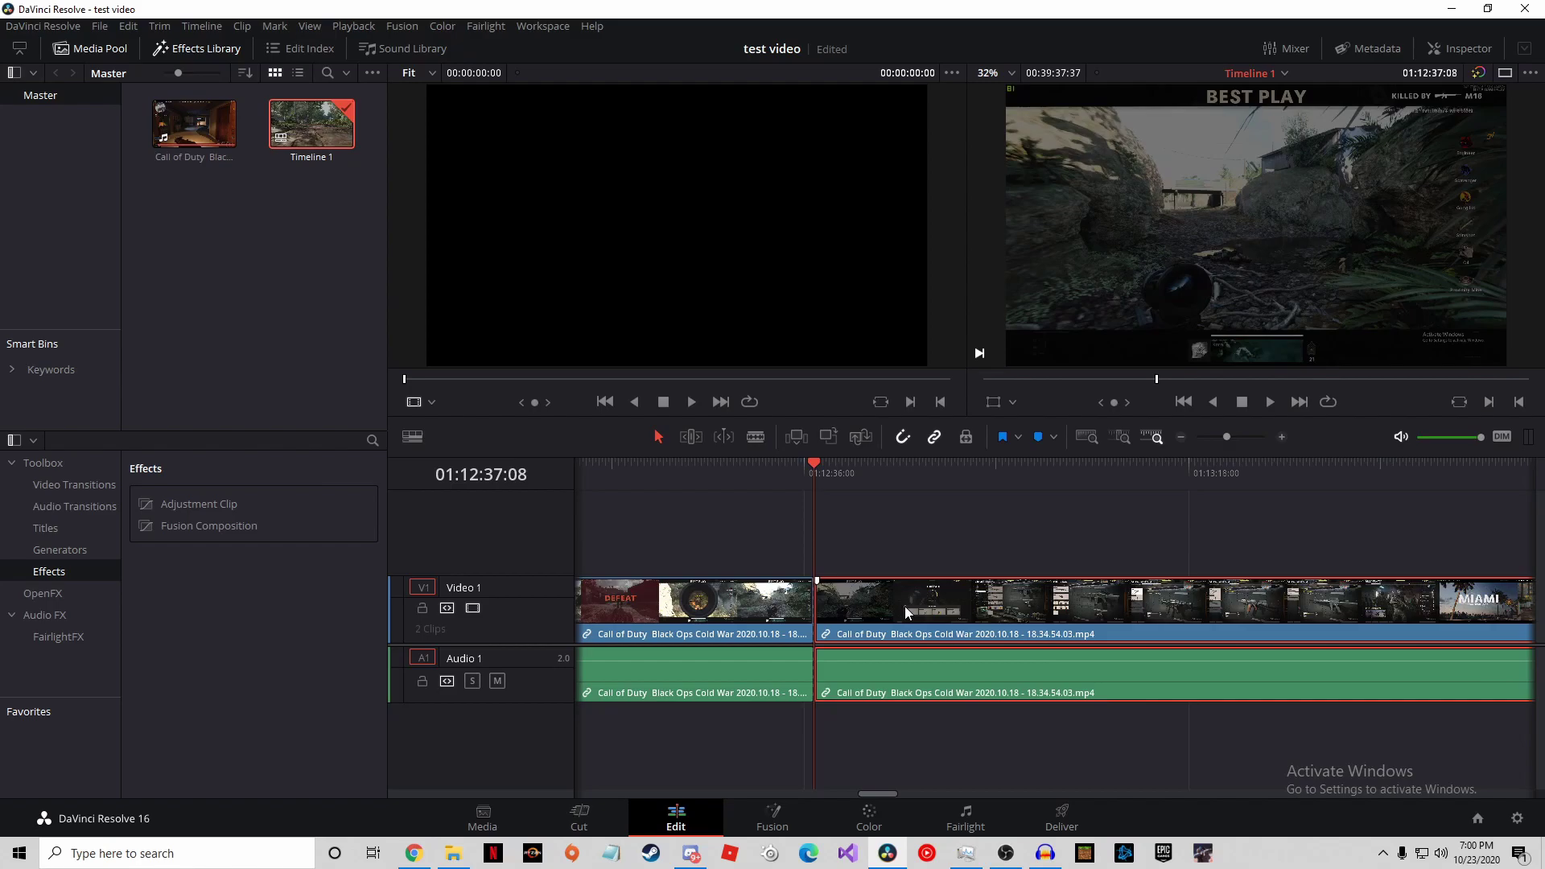
key(Delete)
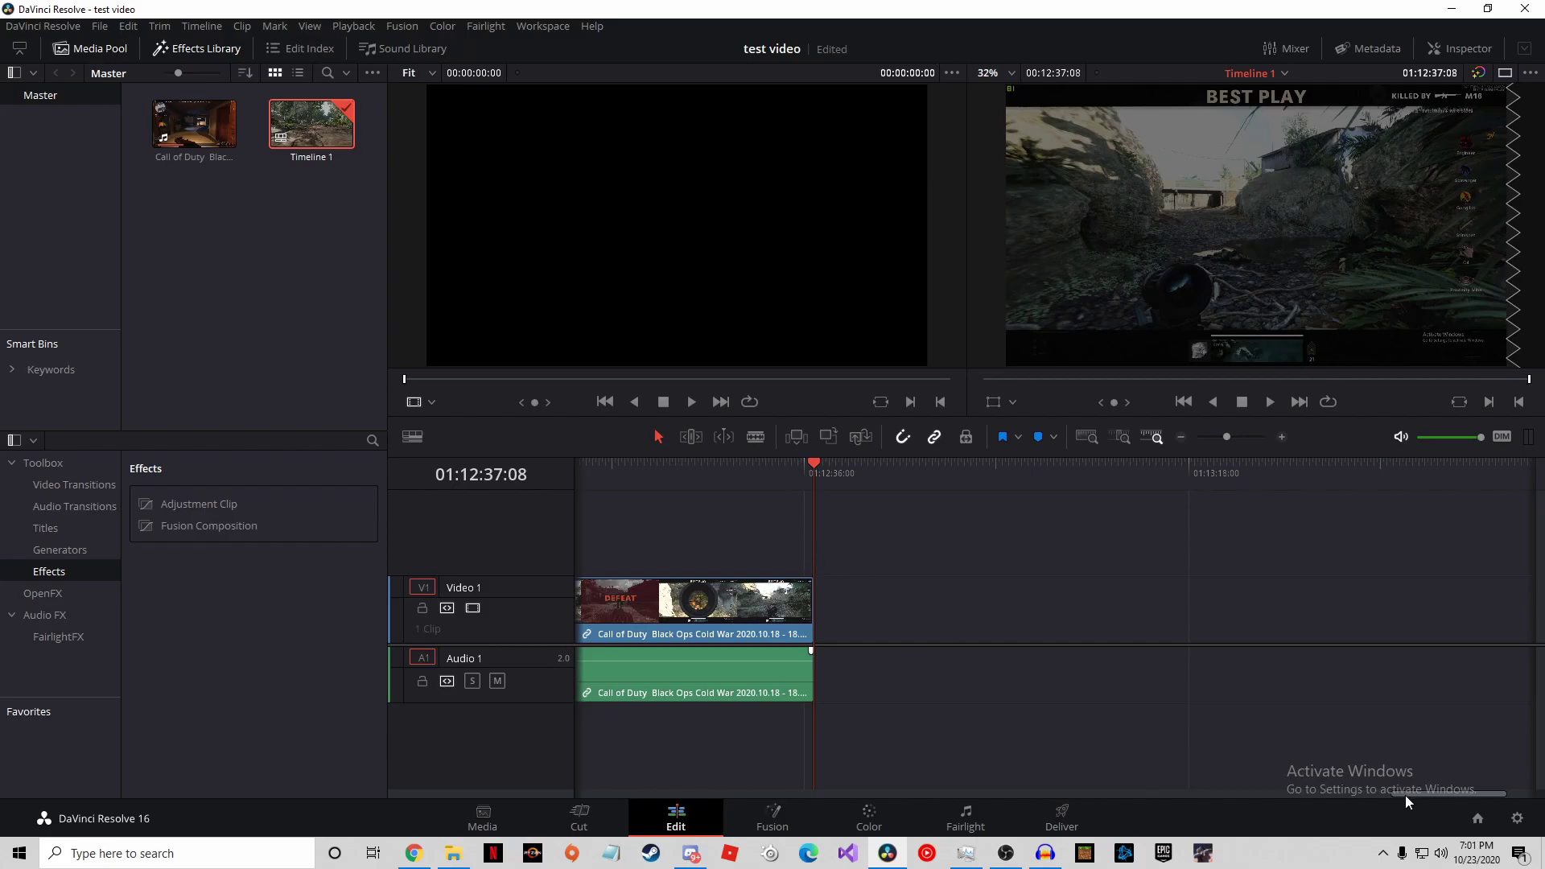
Step: Import the Silky Smooth - Audio Hertz track from the music for vids folder straight onto a second audio track
drag(1402, 795, 1280, 602)
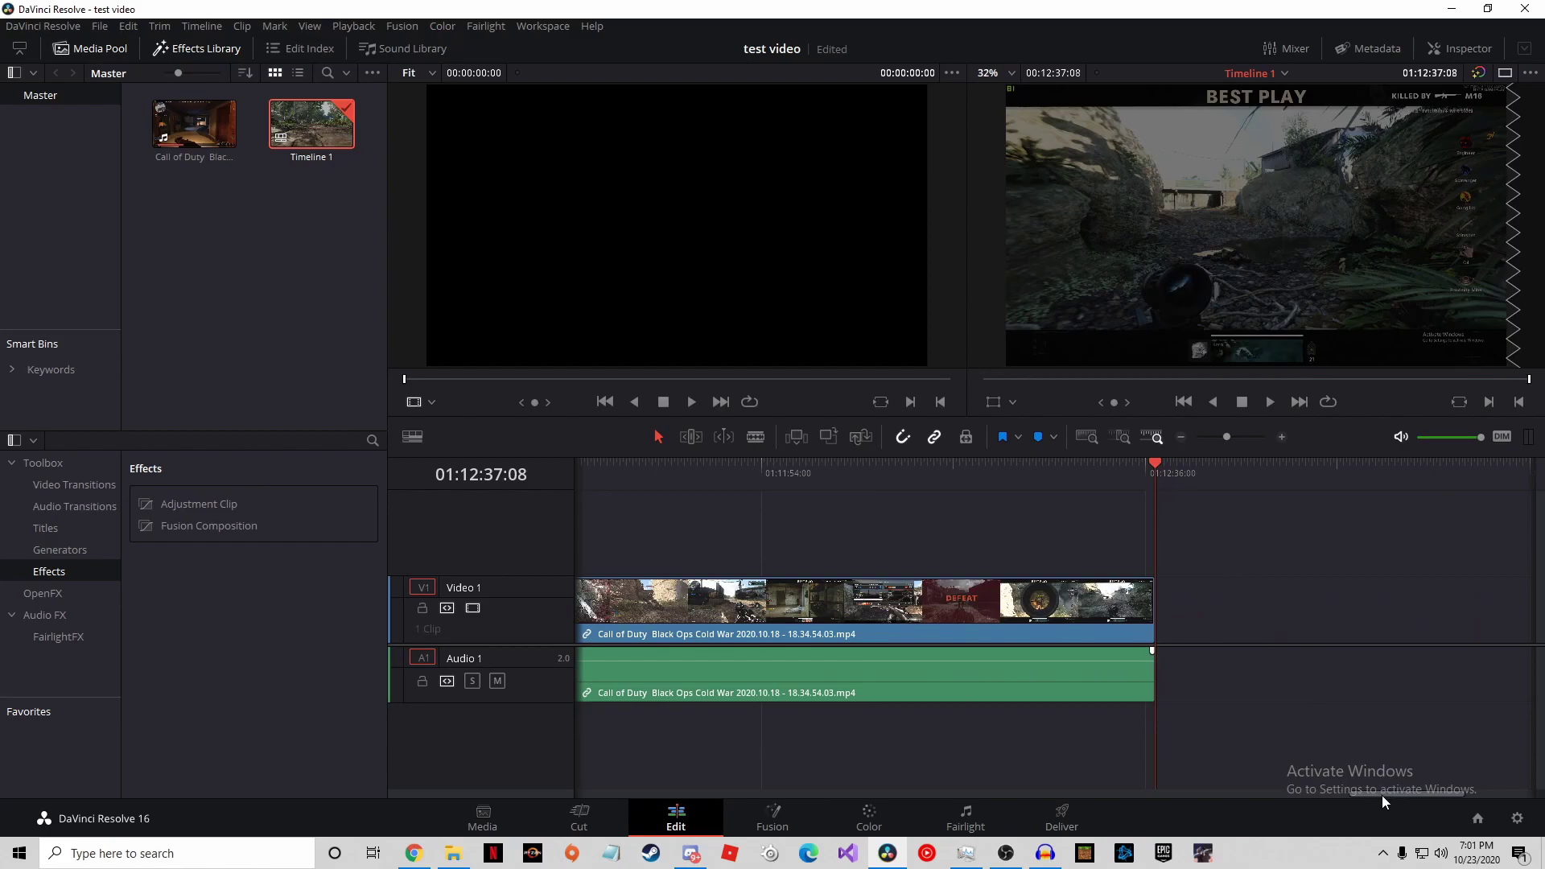
drag(1381, 794, 1370, 794)
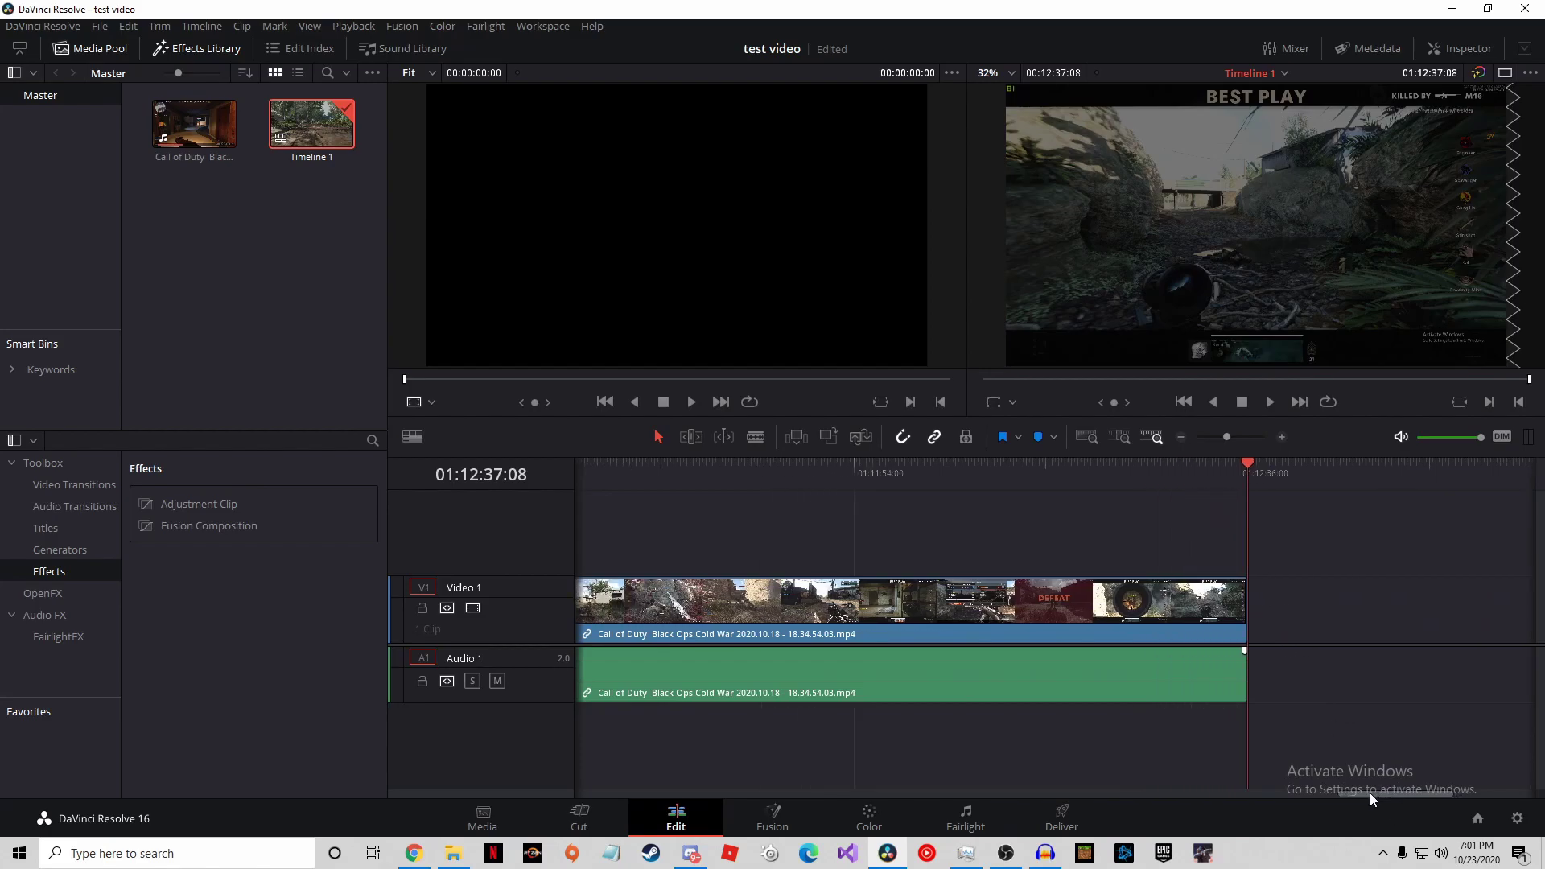
right_click(286, 245)
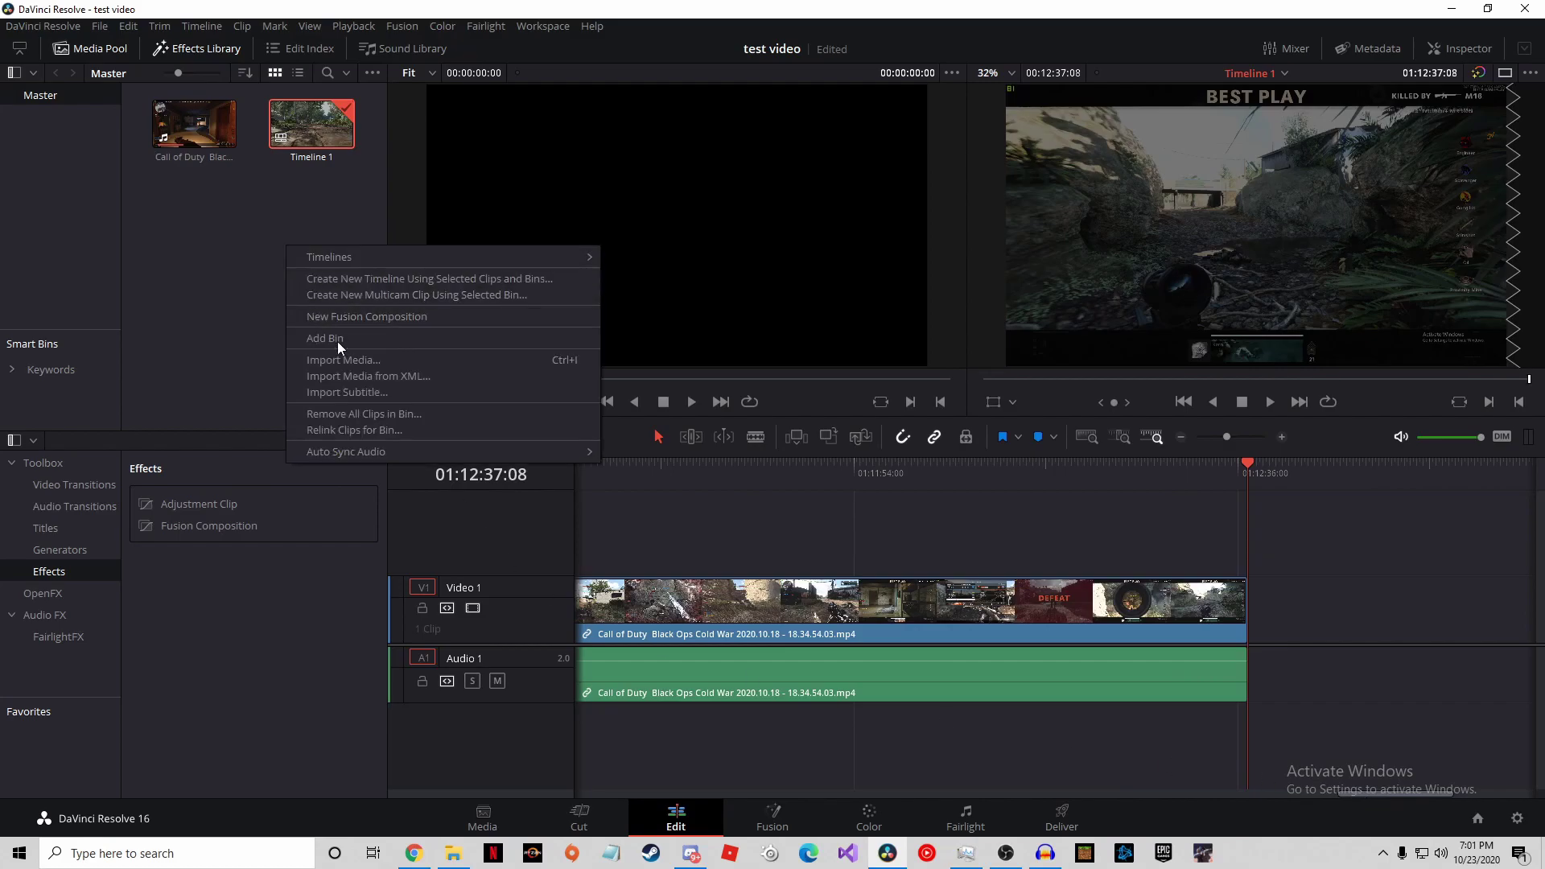
click(367, 360)
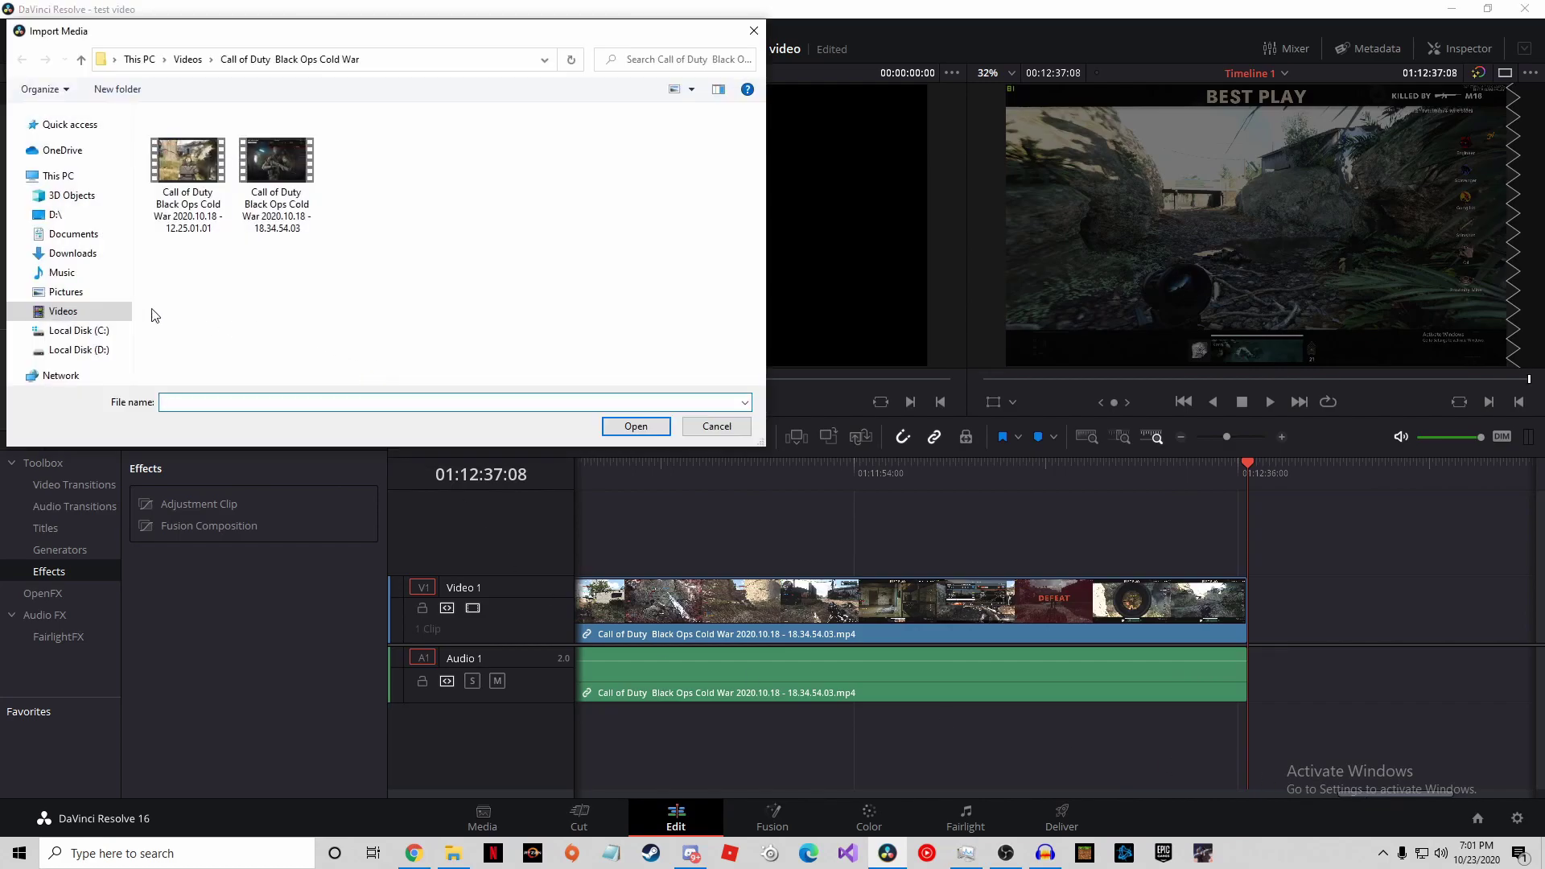
click(86, 275)
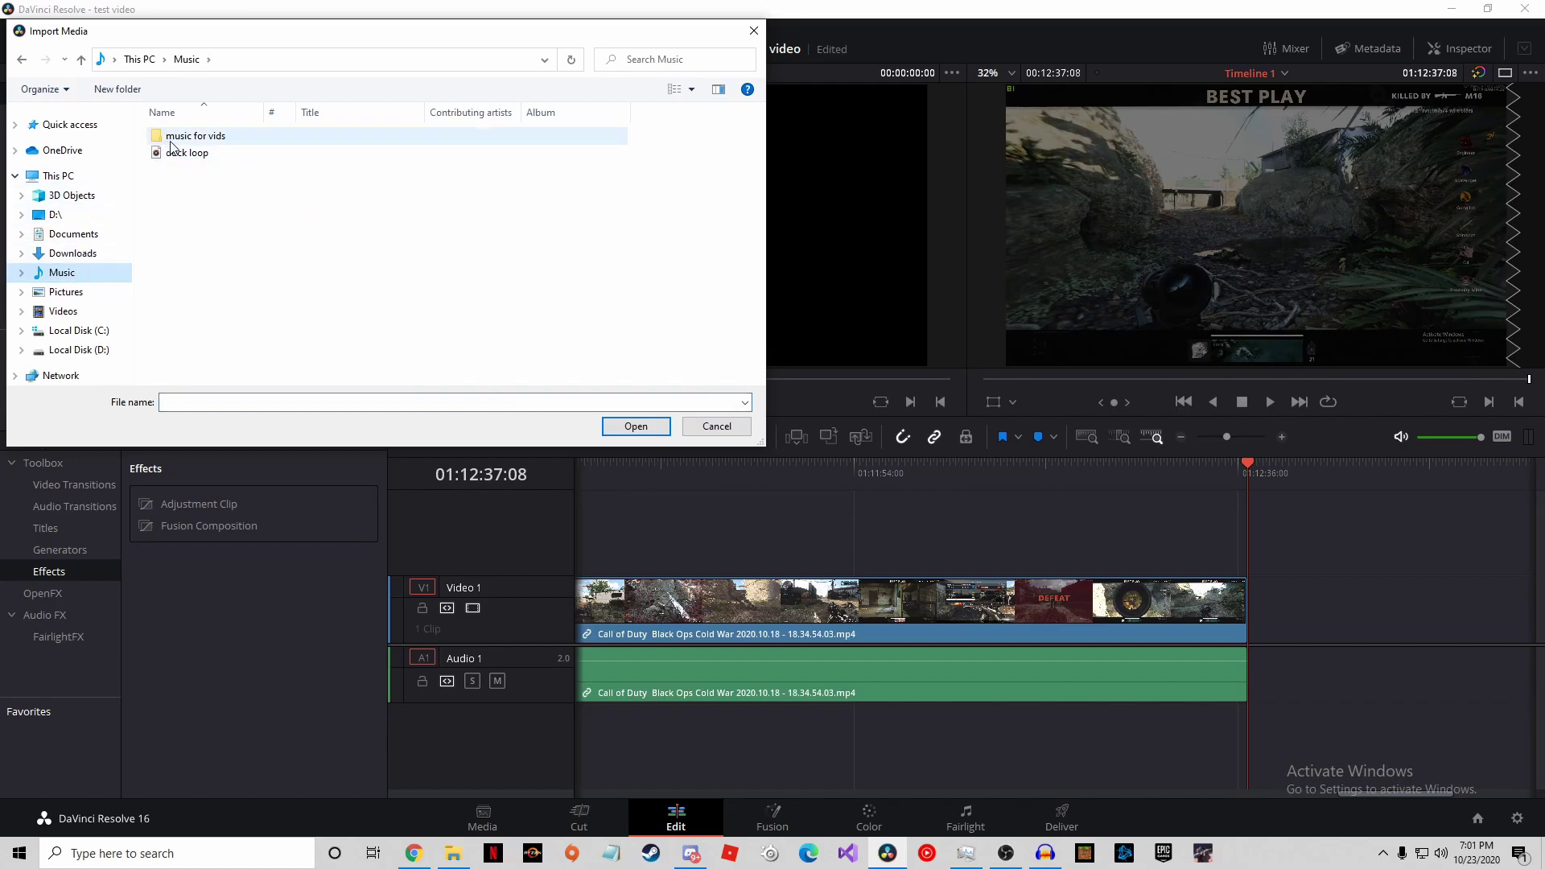
double_click(222, 137)
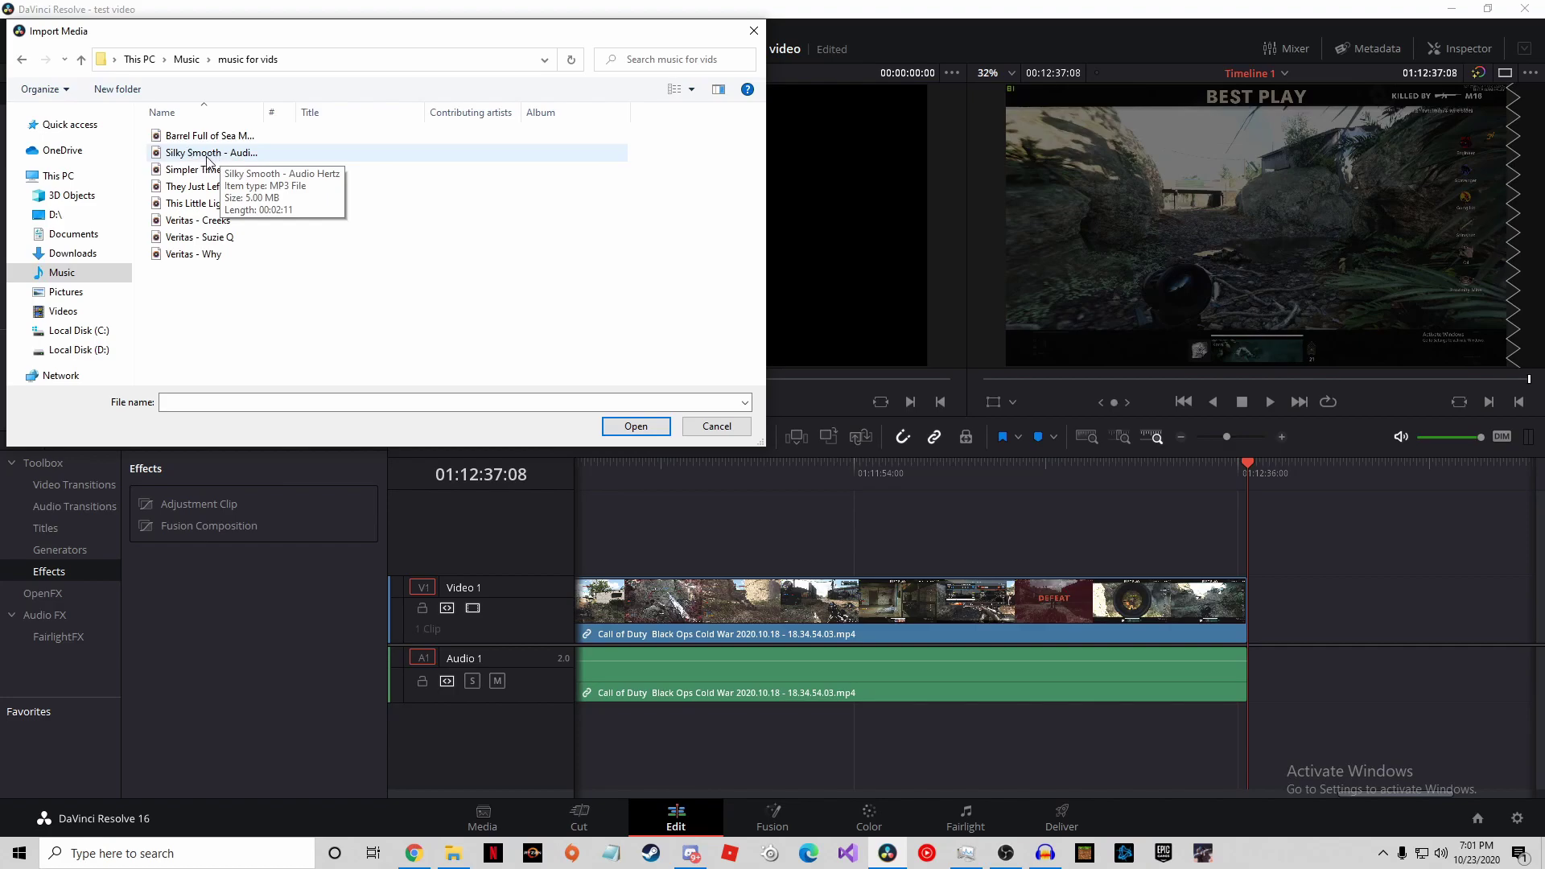
drag(194, 158, 277, 156)
drag(609, 394, 702, 727)
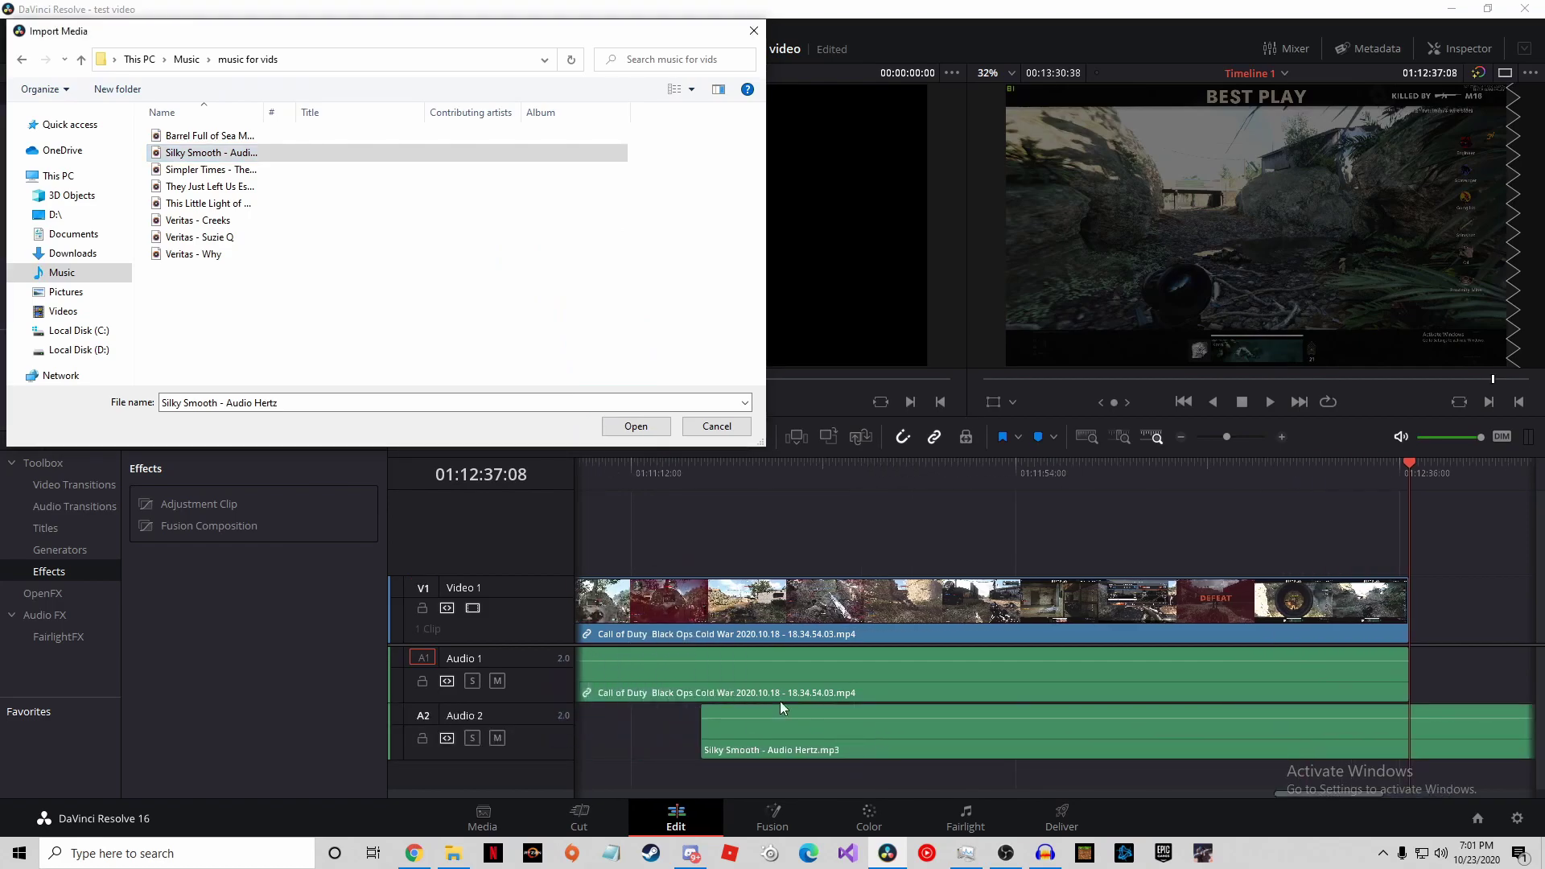
Step: Close the media import window and delete the misplaced music clip from Audio 2
click(716, 426)
click(835, 731)
key(Delete)
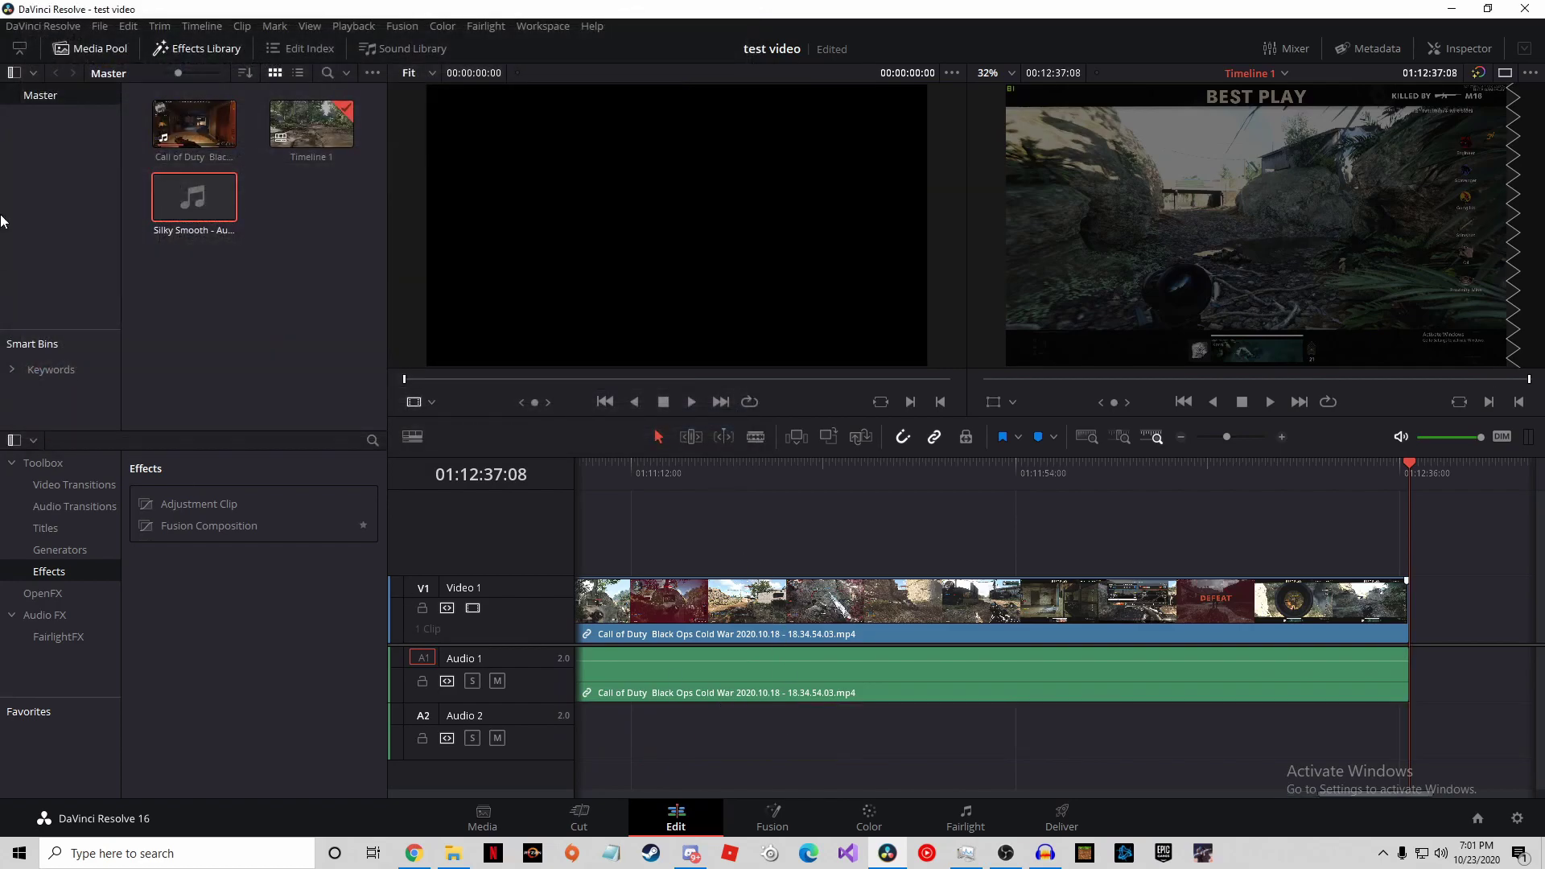
Step: Place the imported Silky Smooth track on Audio 2 at the very start of the timeline, aligned with the gameplay clip
double_click(167, 226)
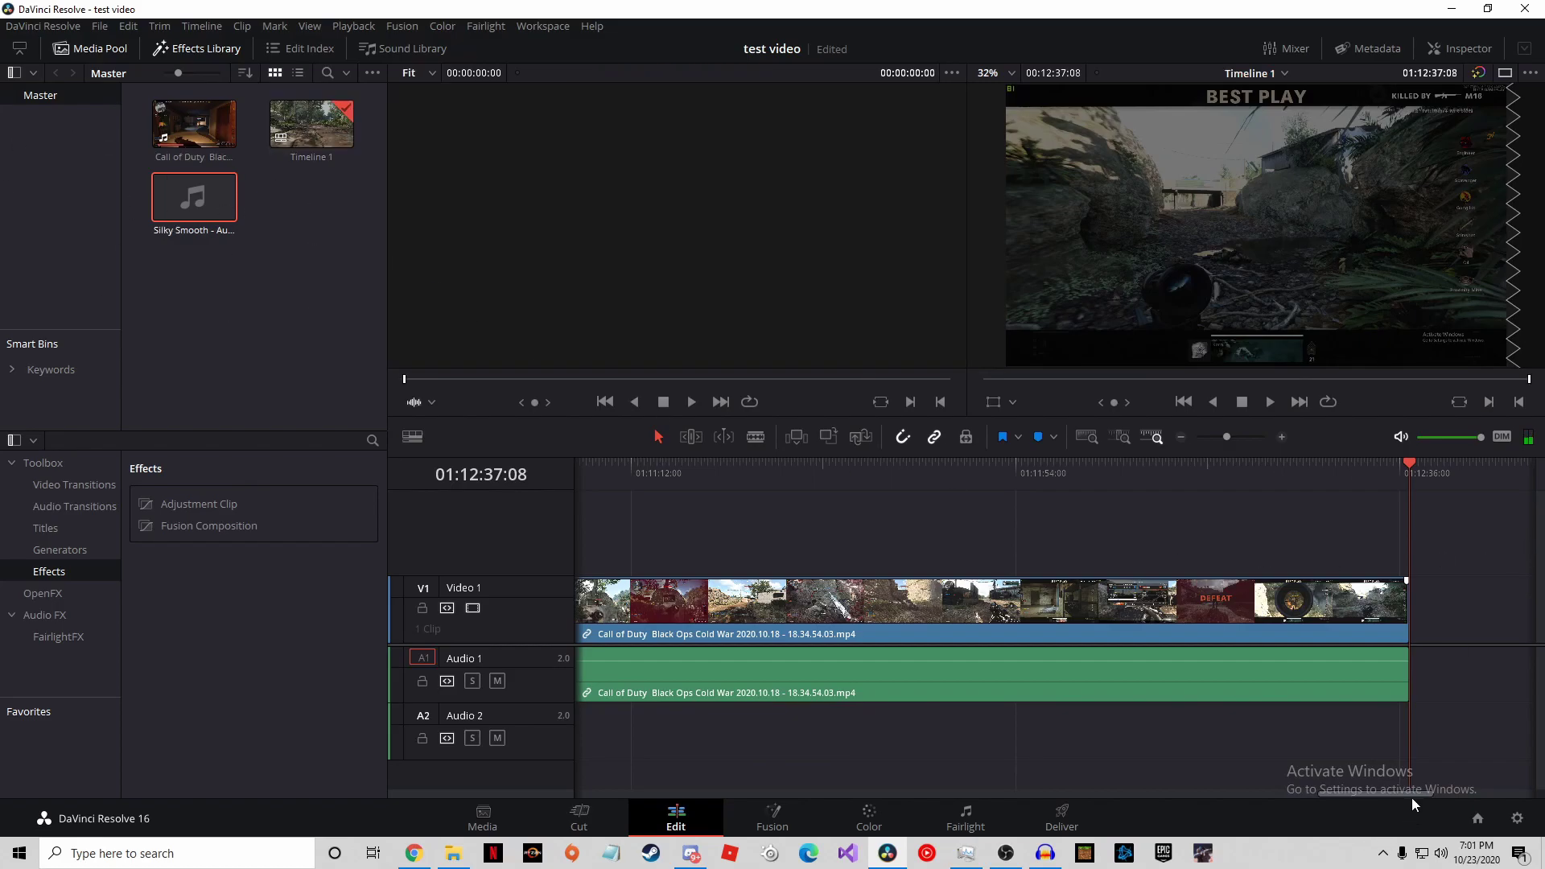
drag(1397, 794, 573, 741)
drag(196, 201, 582, 731)
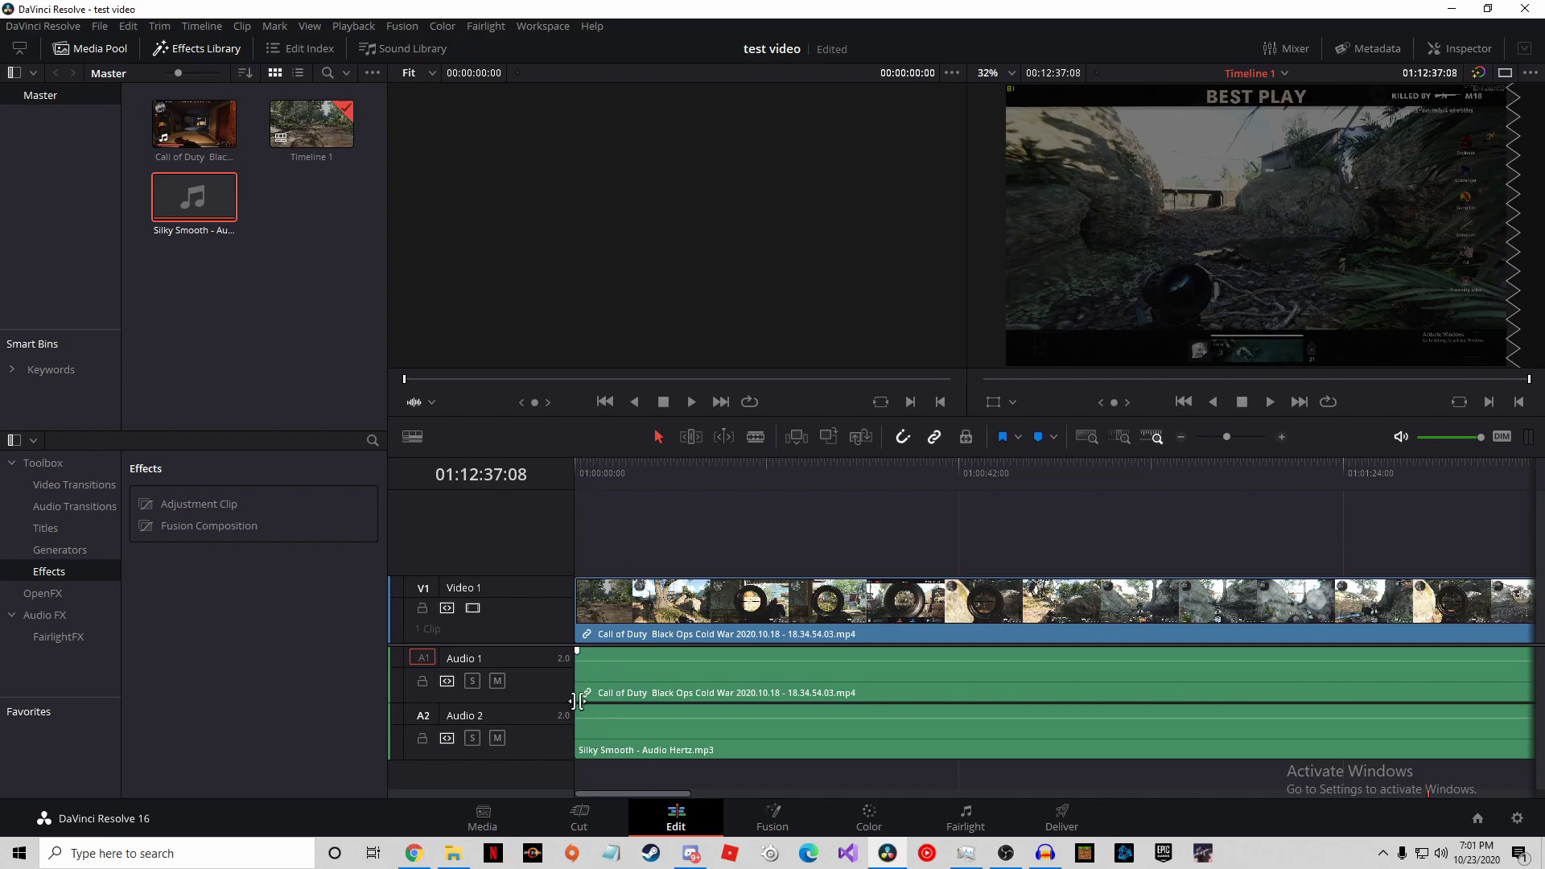
drag(610, 717, 606, 730)
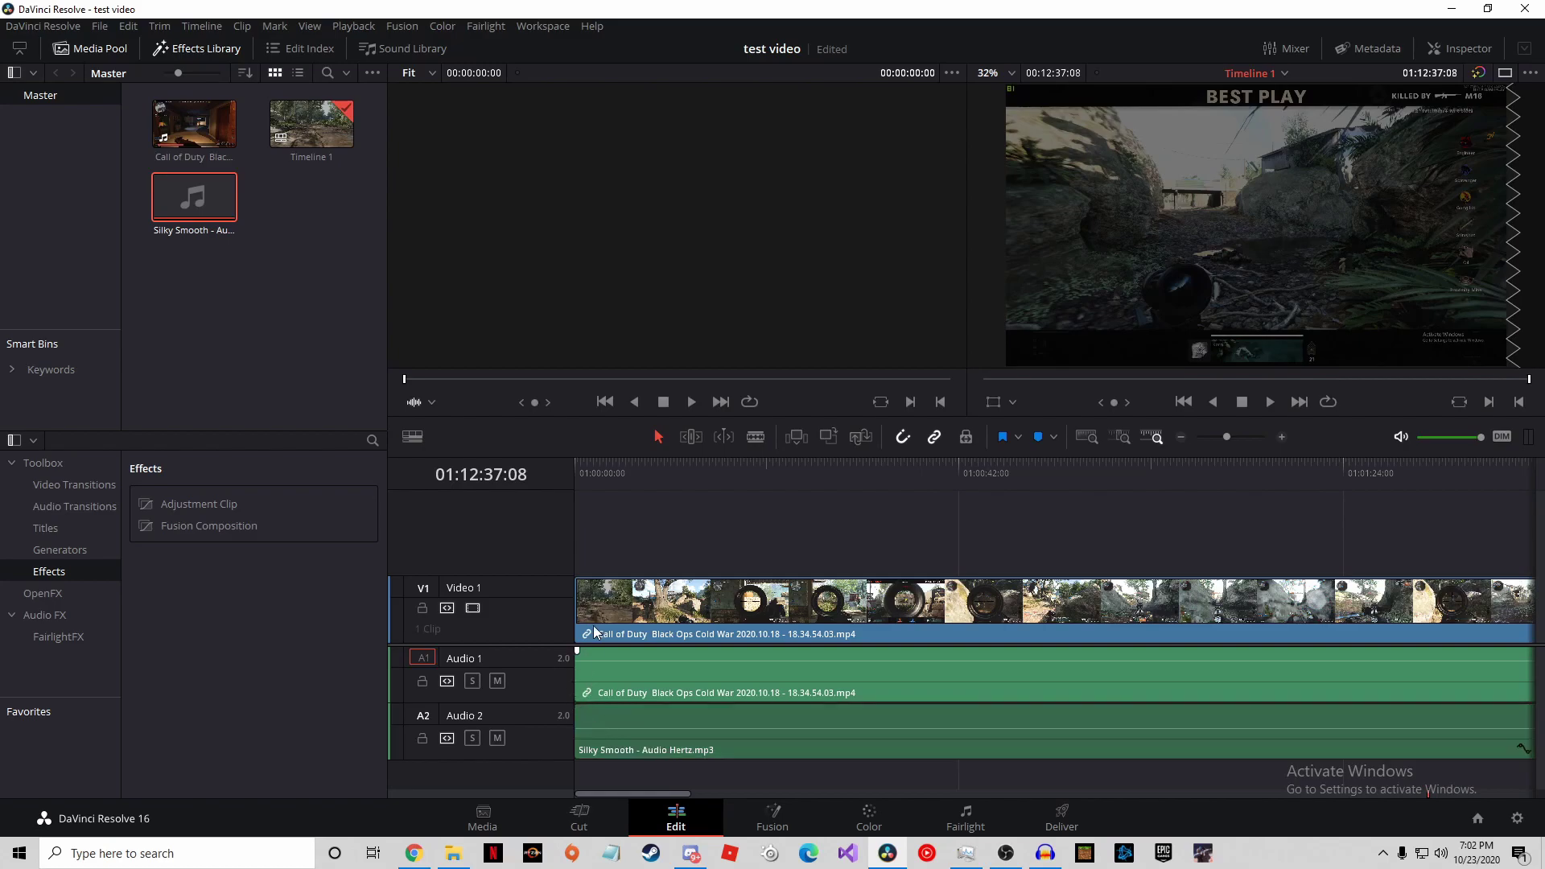
Step: Play the opening seconds of the timeline to hear the gameplay audio with the music, and return the playhead to the start
click(586, 465)
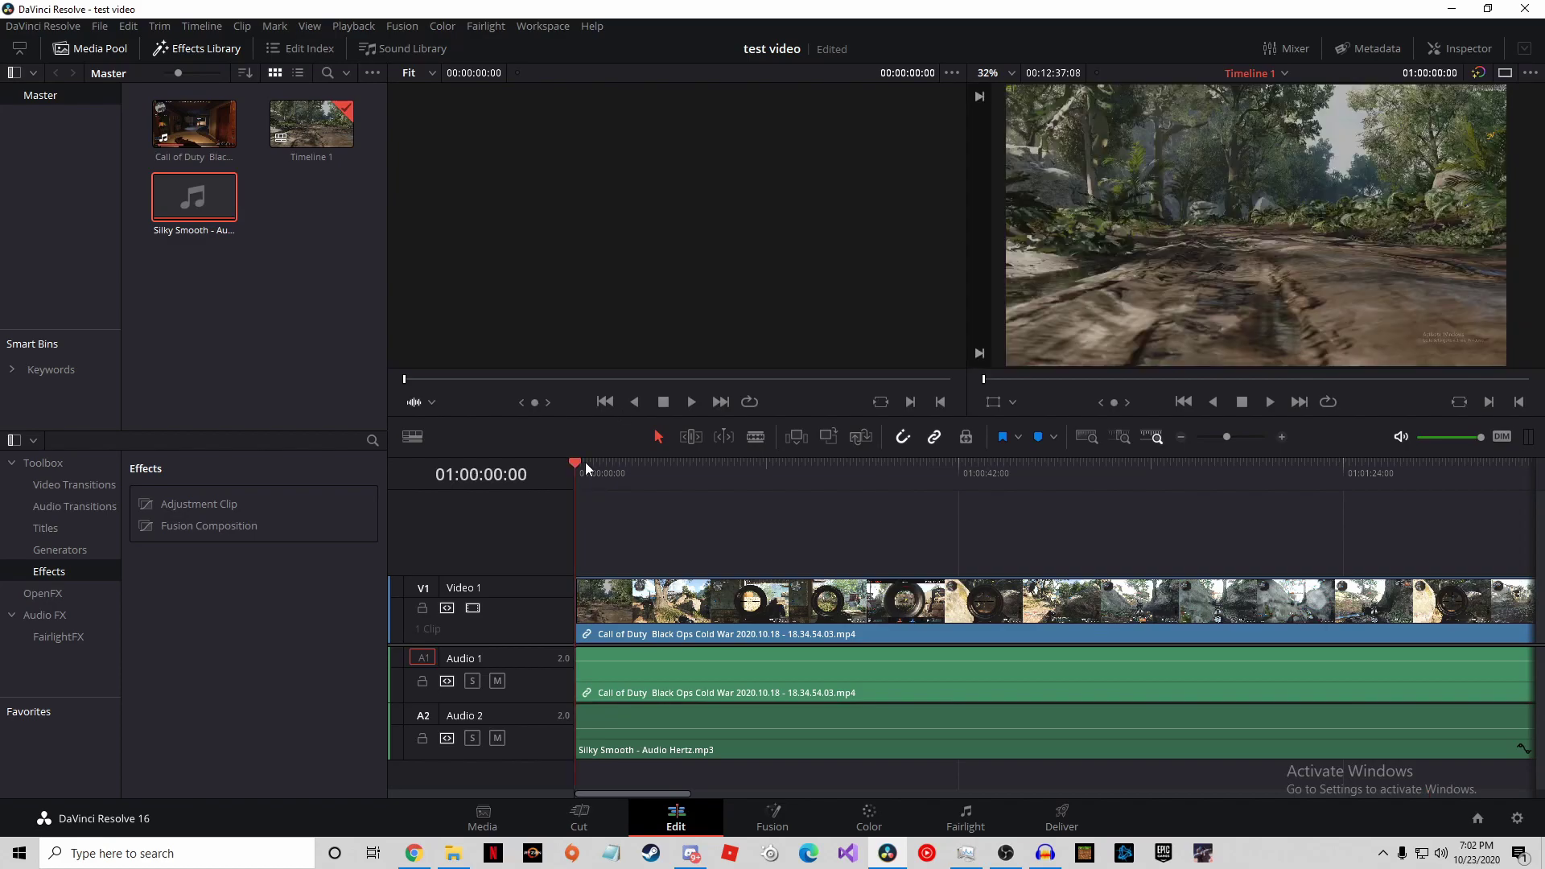
click(1268, 403)
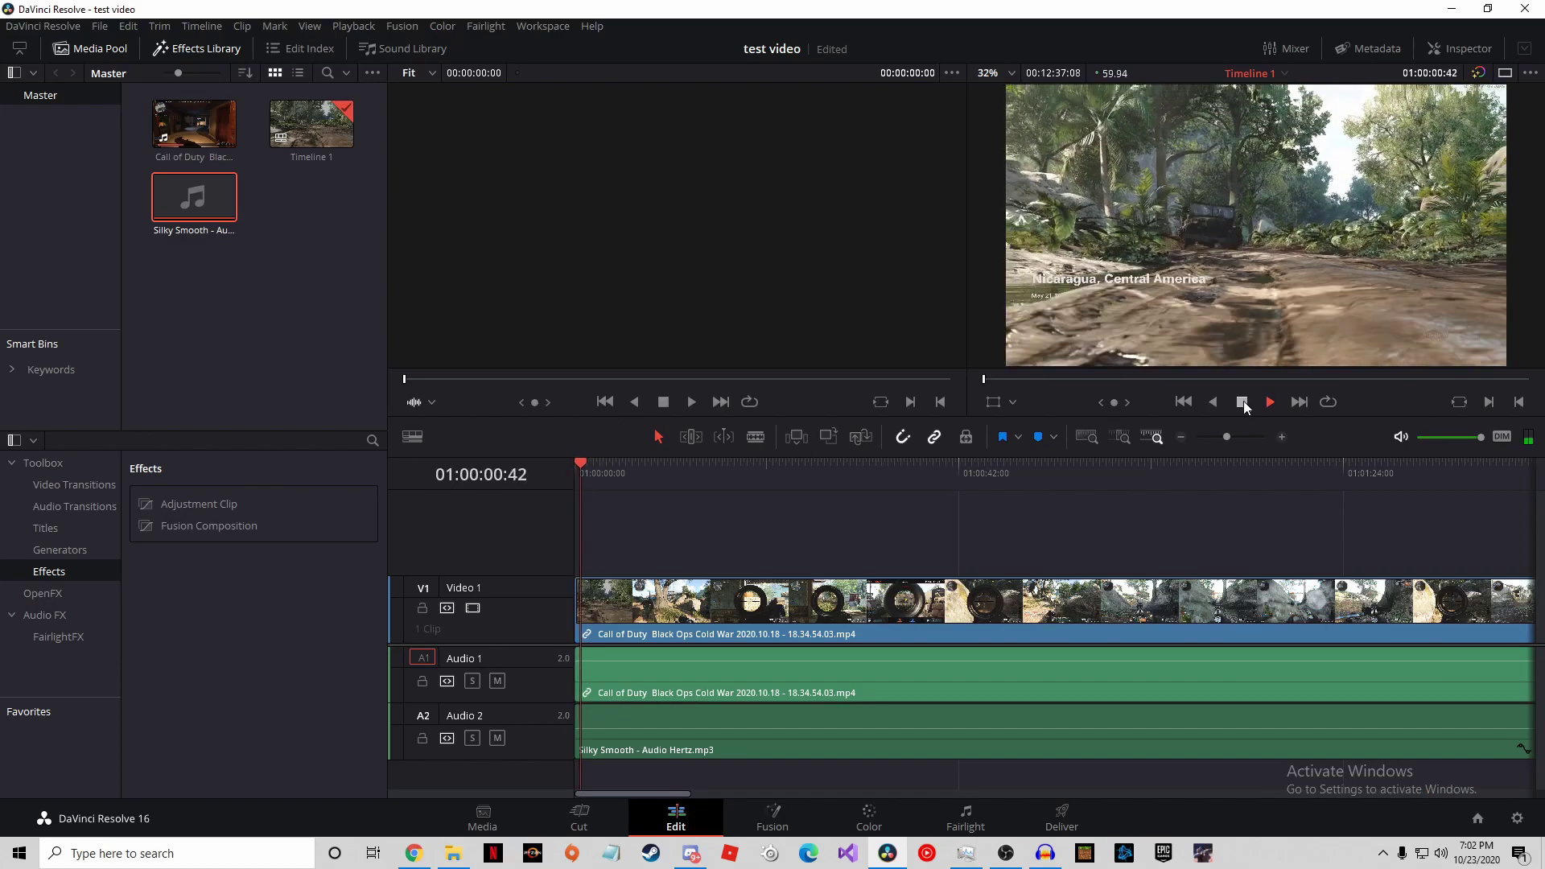
click(1244, 401)
key(space)
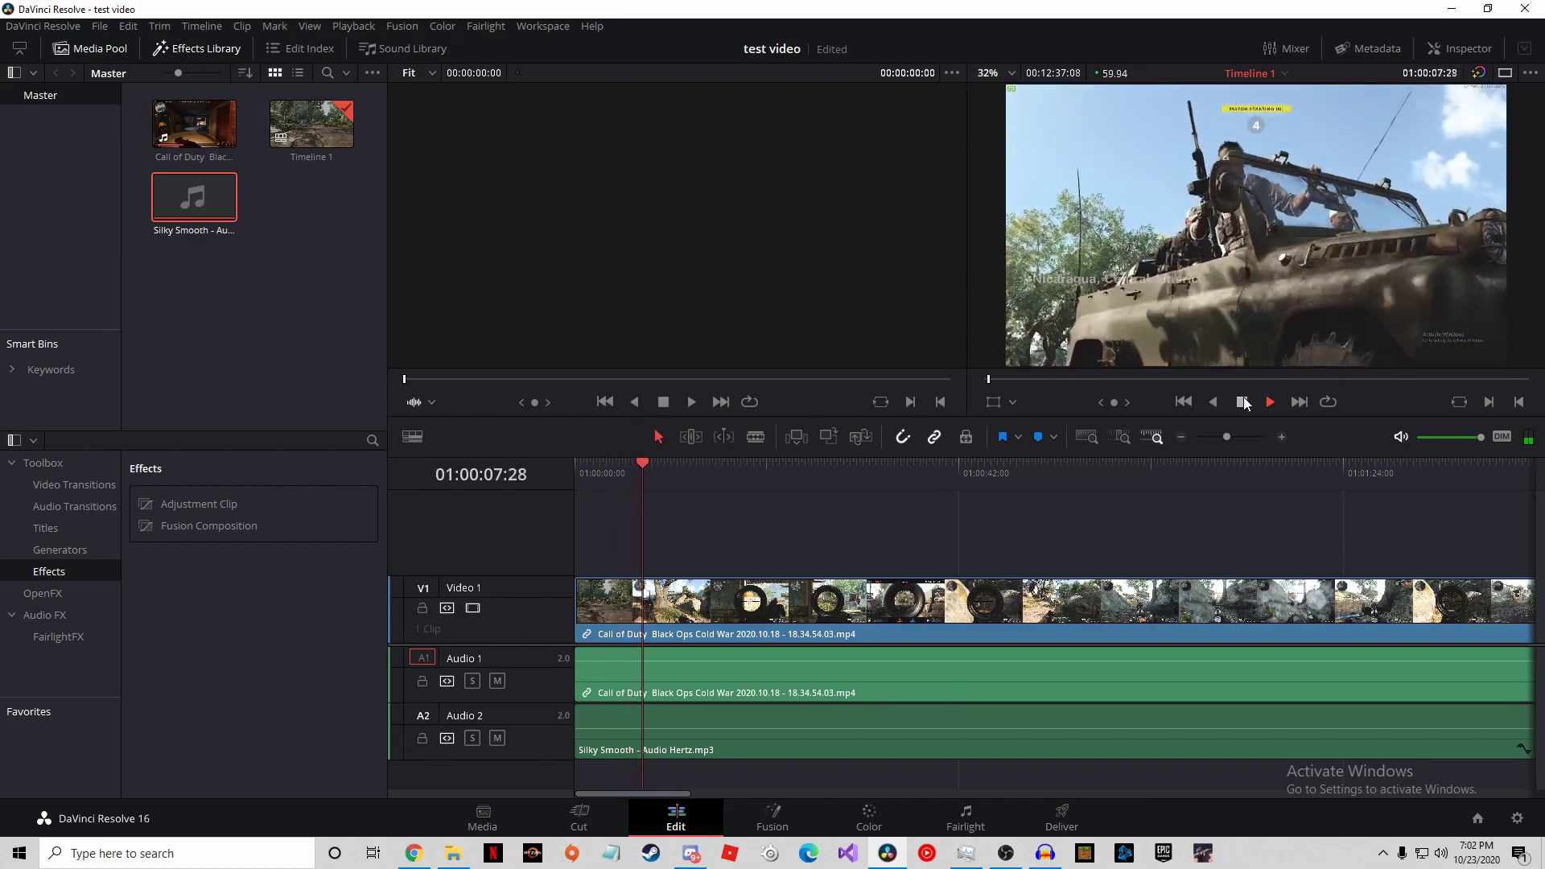
click(1243, 402)
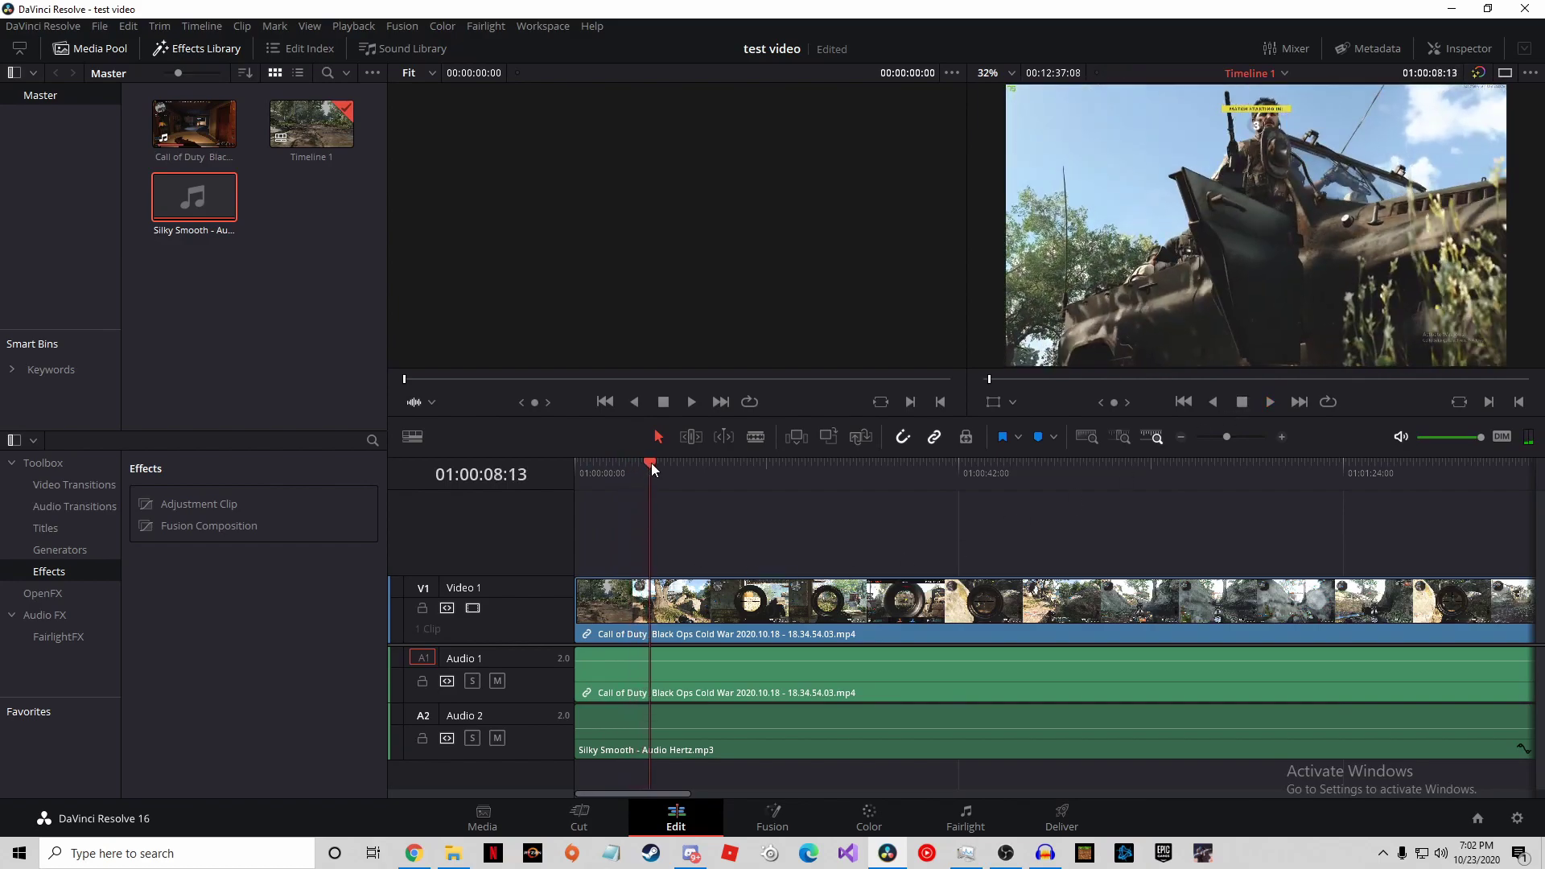
drag(651, 462, 539, 465)
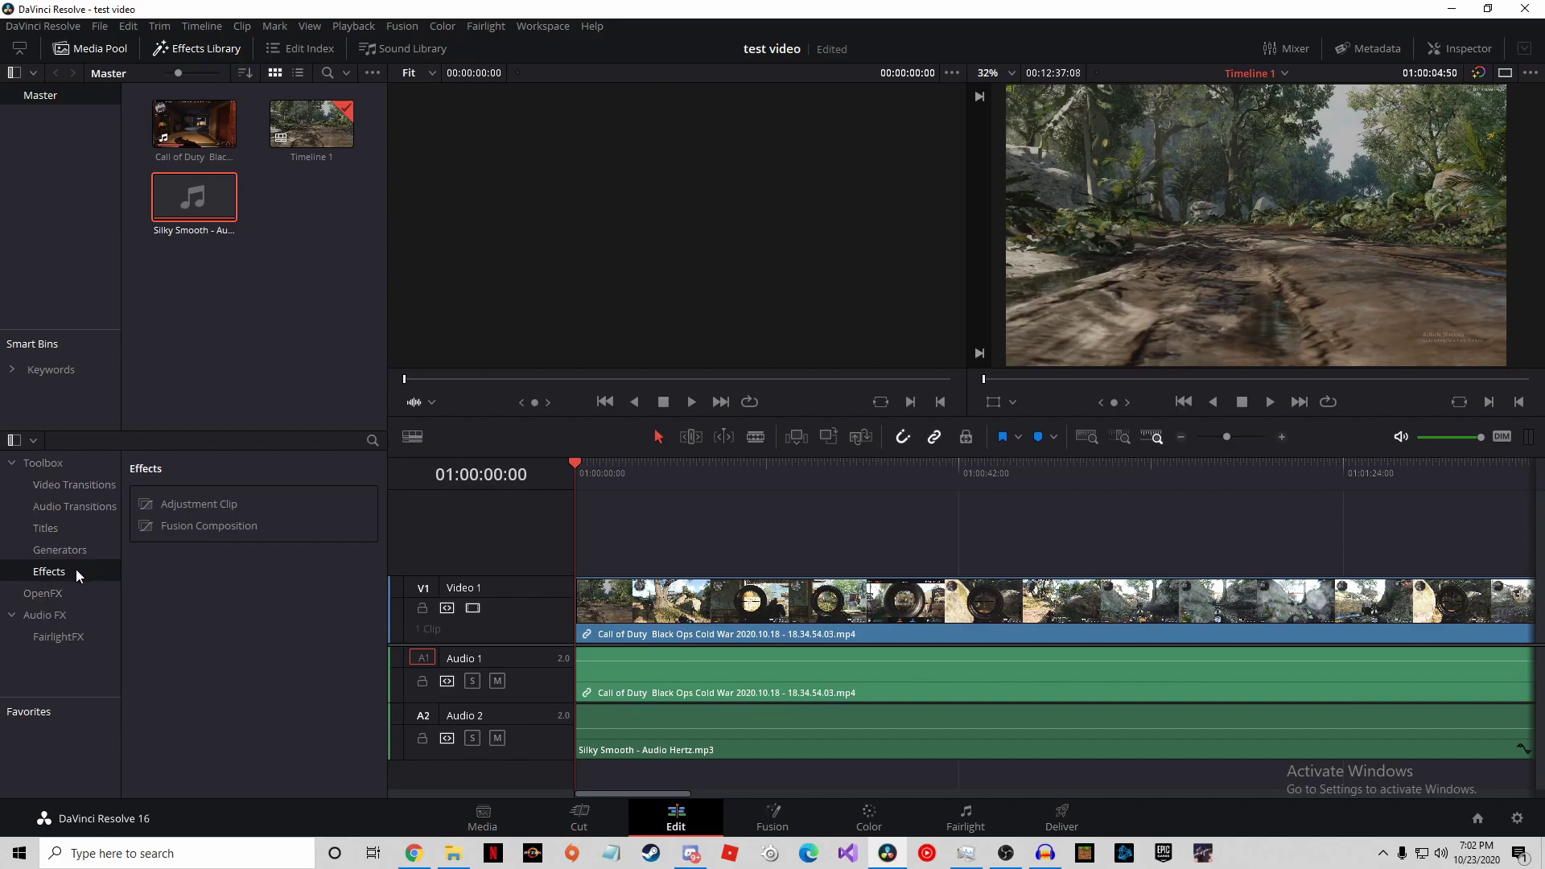
Step: Show the video transitions in the effects library and look through the list
click(95, 505)
click(93, 485)
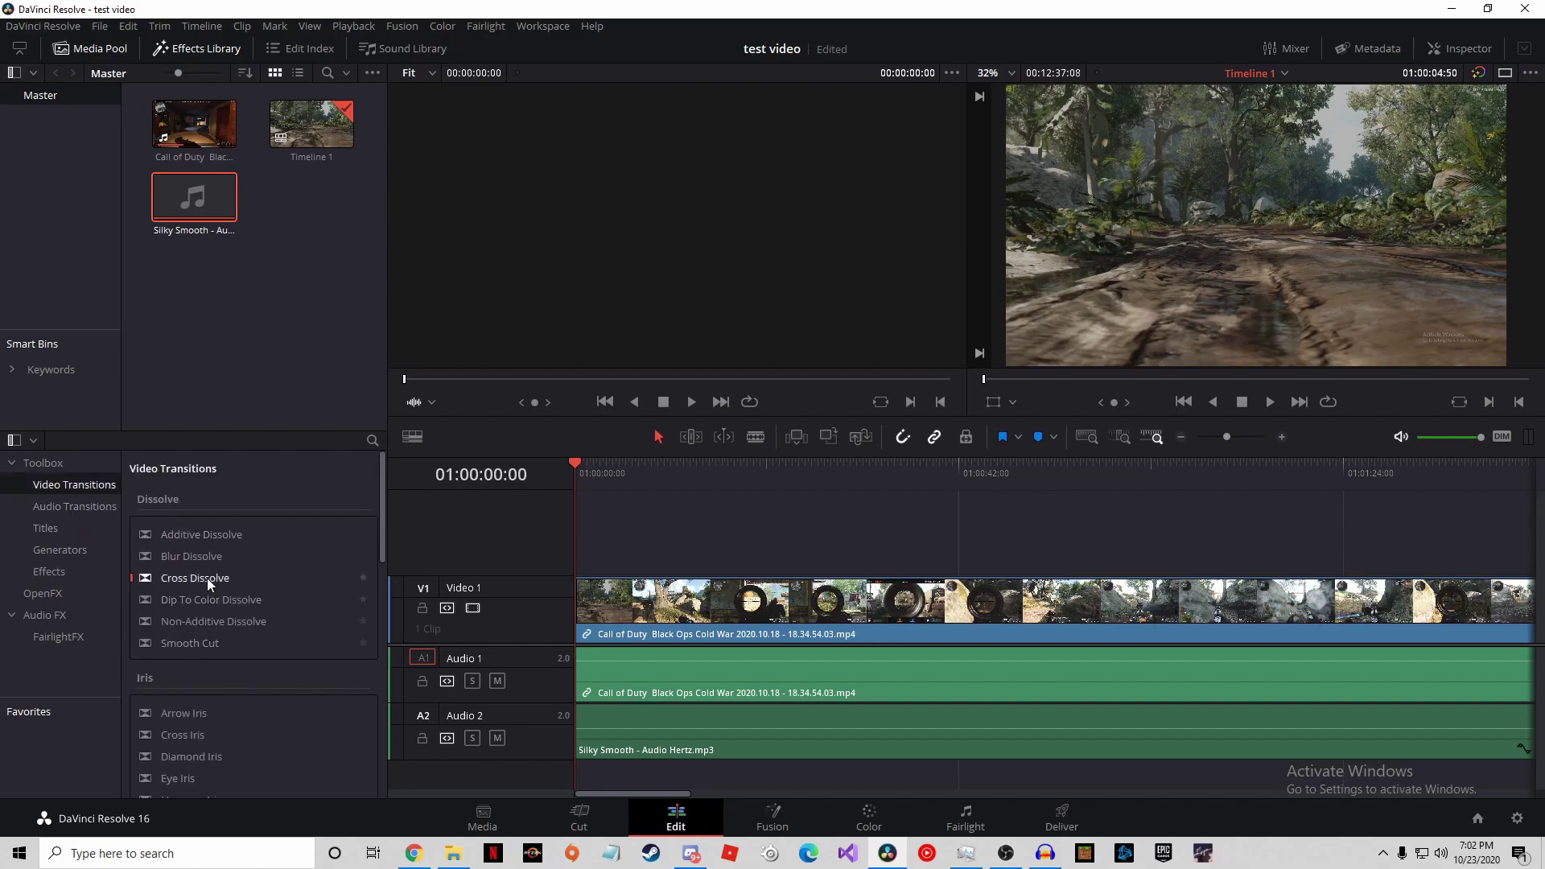
scroll(208, 578, down, 5)
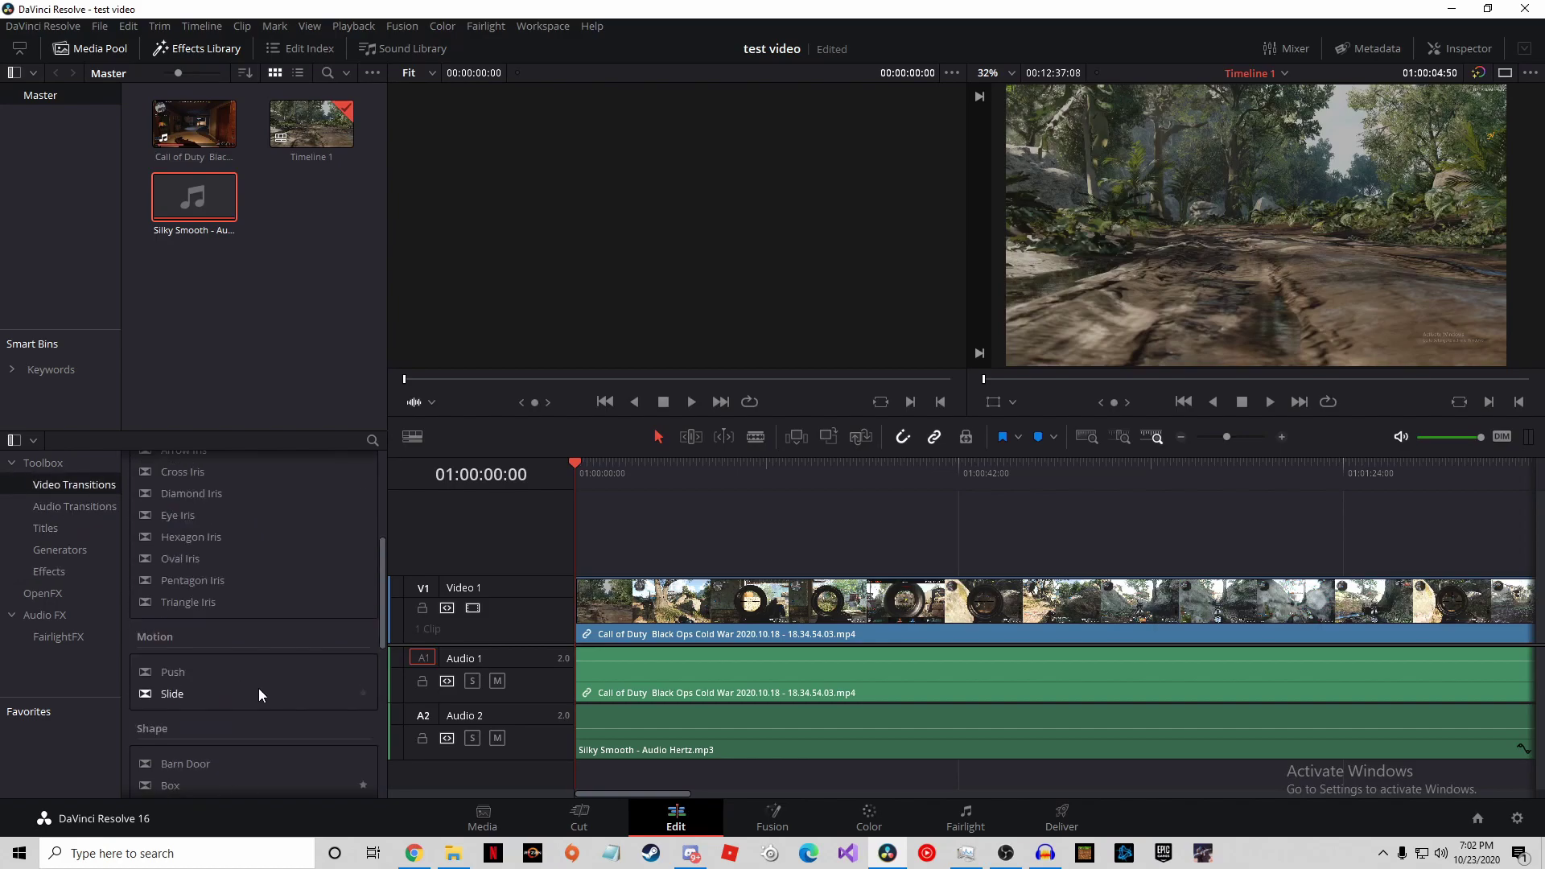
scroll(258, 688, up, 5)
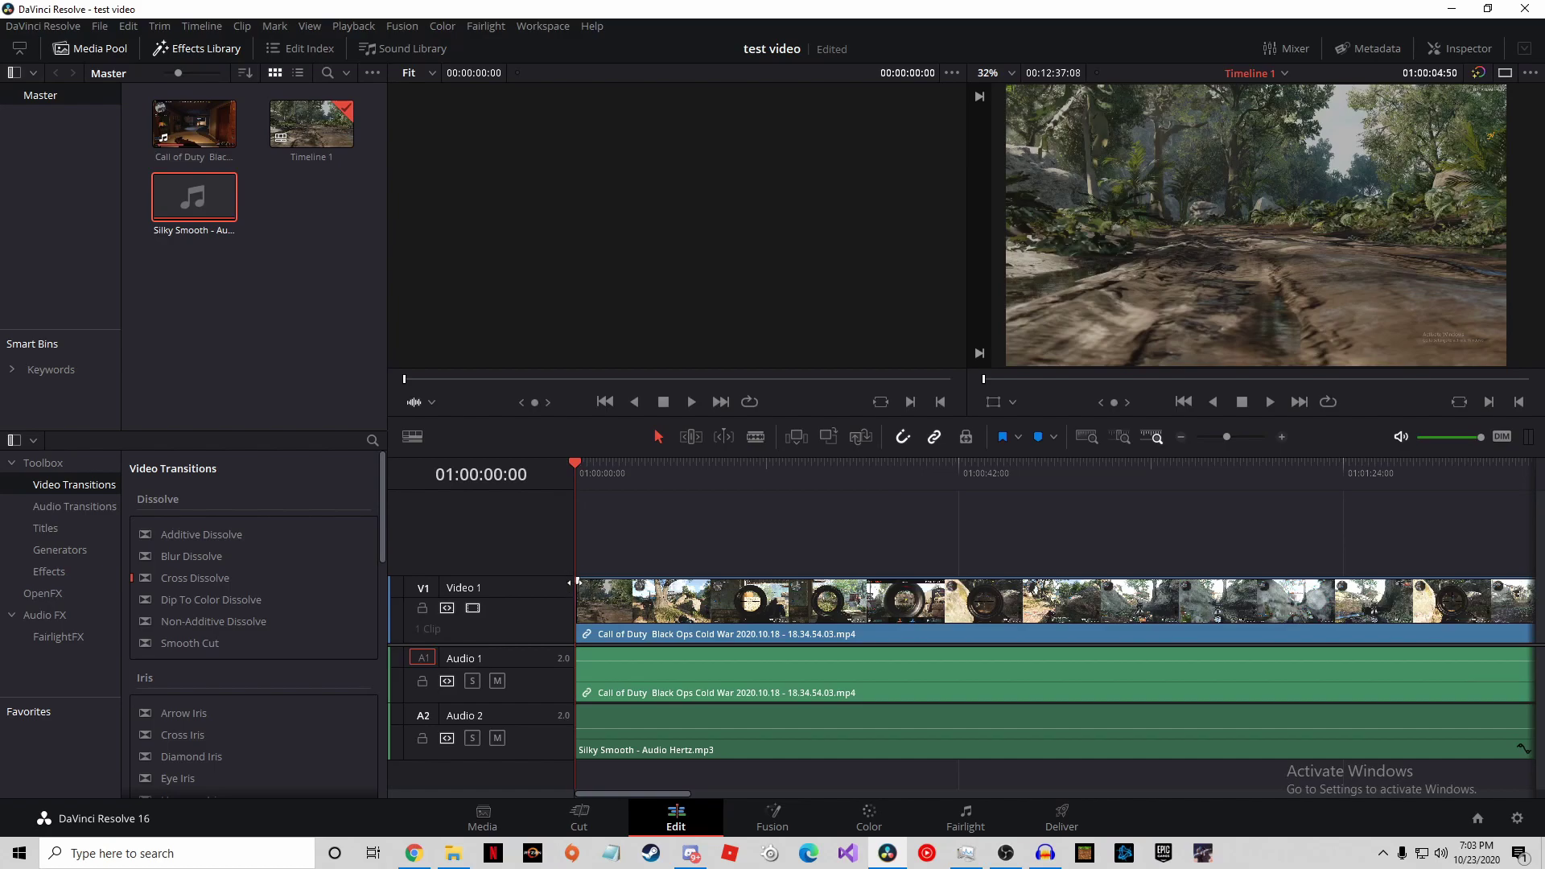
Step: Add short fade-ins at the start of the gameplay video, its audio and the music clip
mouse_move(575, 581)
mouse_down()
mouse_move(599, 585)
mouse_move(576, 586)
mouse_up()
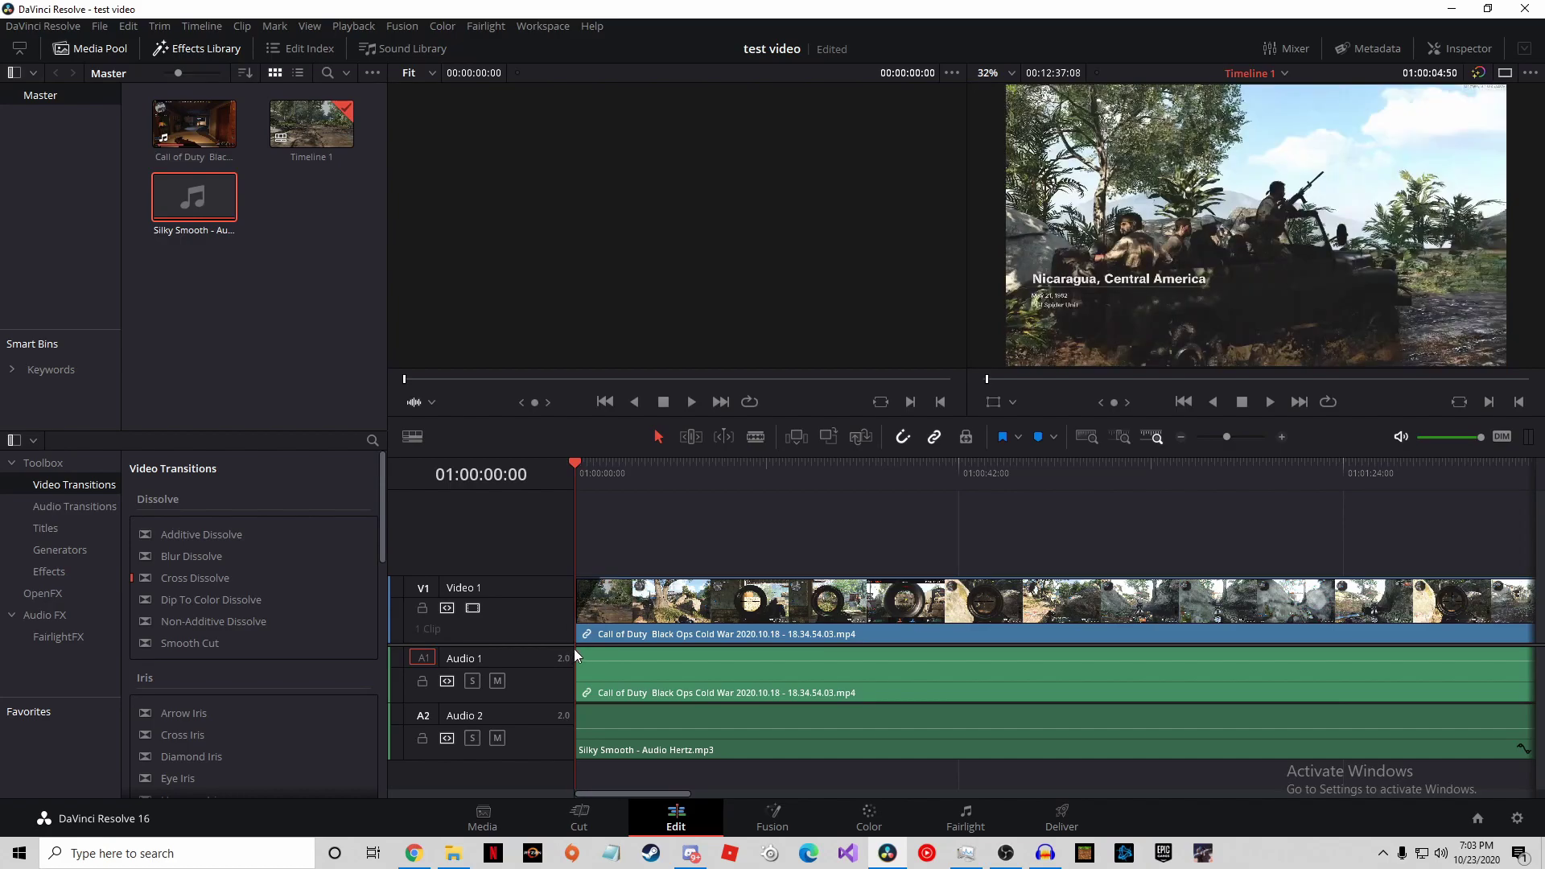
drag(576, 649, 578, 652)
drag(578, 714, 578, 715)
Step: Play the timeline from the start twice to review the fade-ins on the picture and sound
click(573, 462)
click(1272, 401)
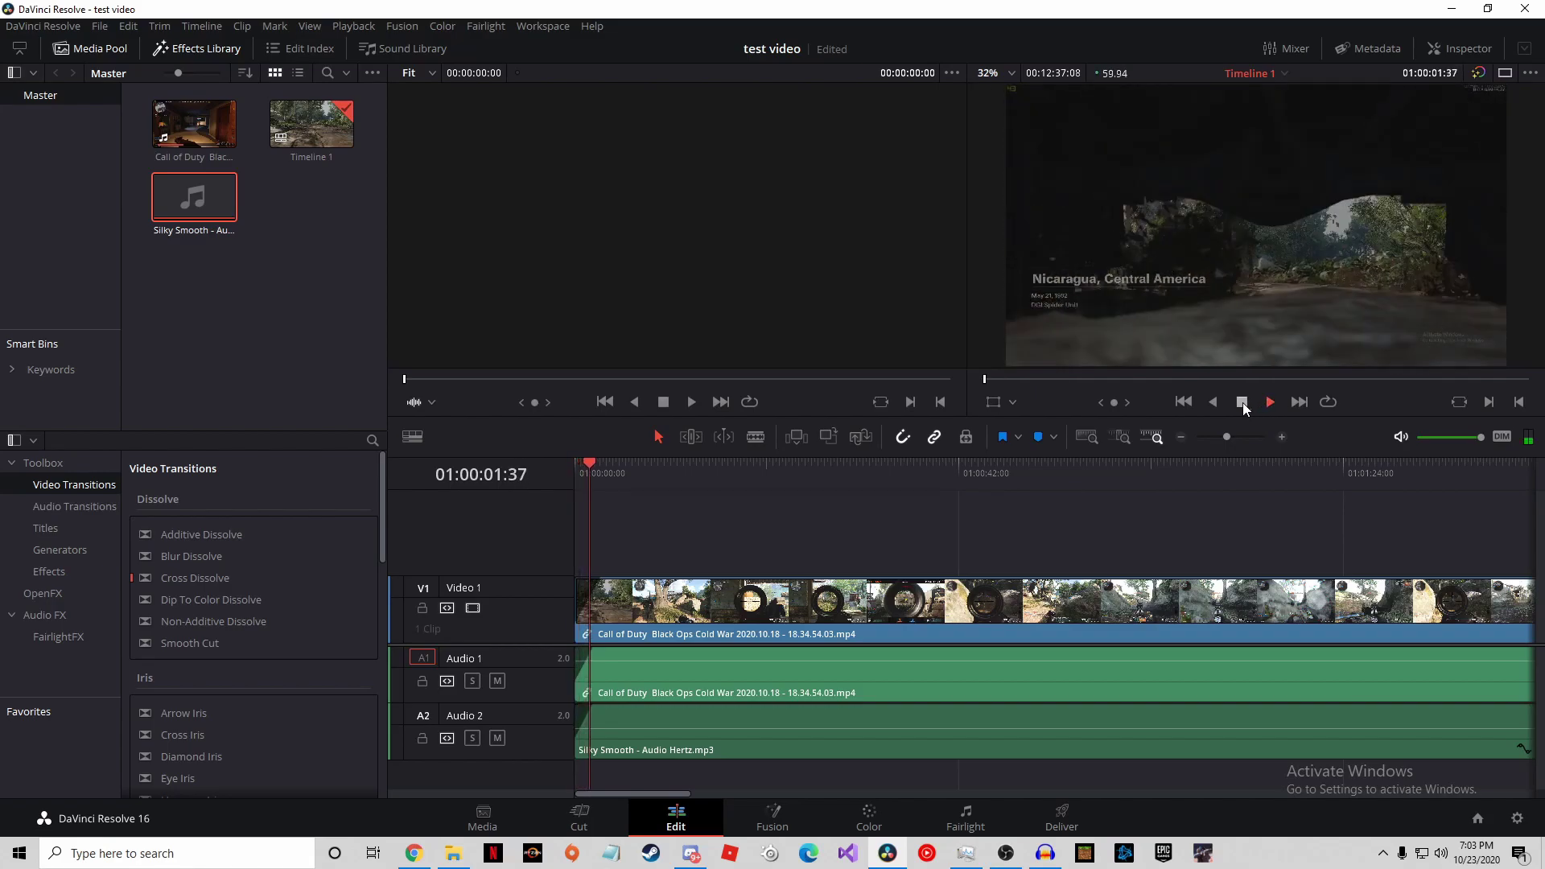
click(1243, 403)
drag(610, 471, 573, 465)
click(1270, 402)
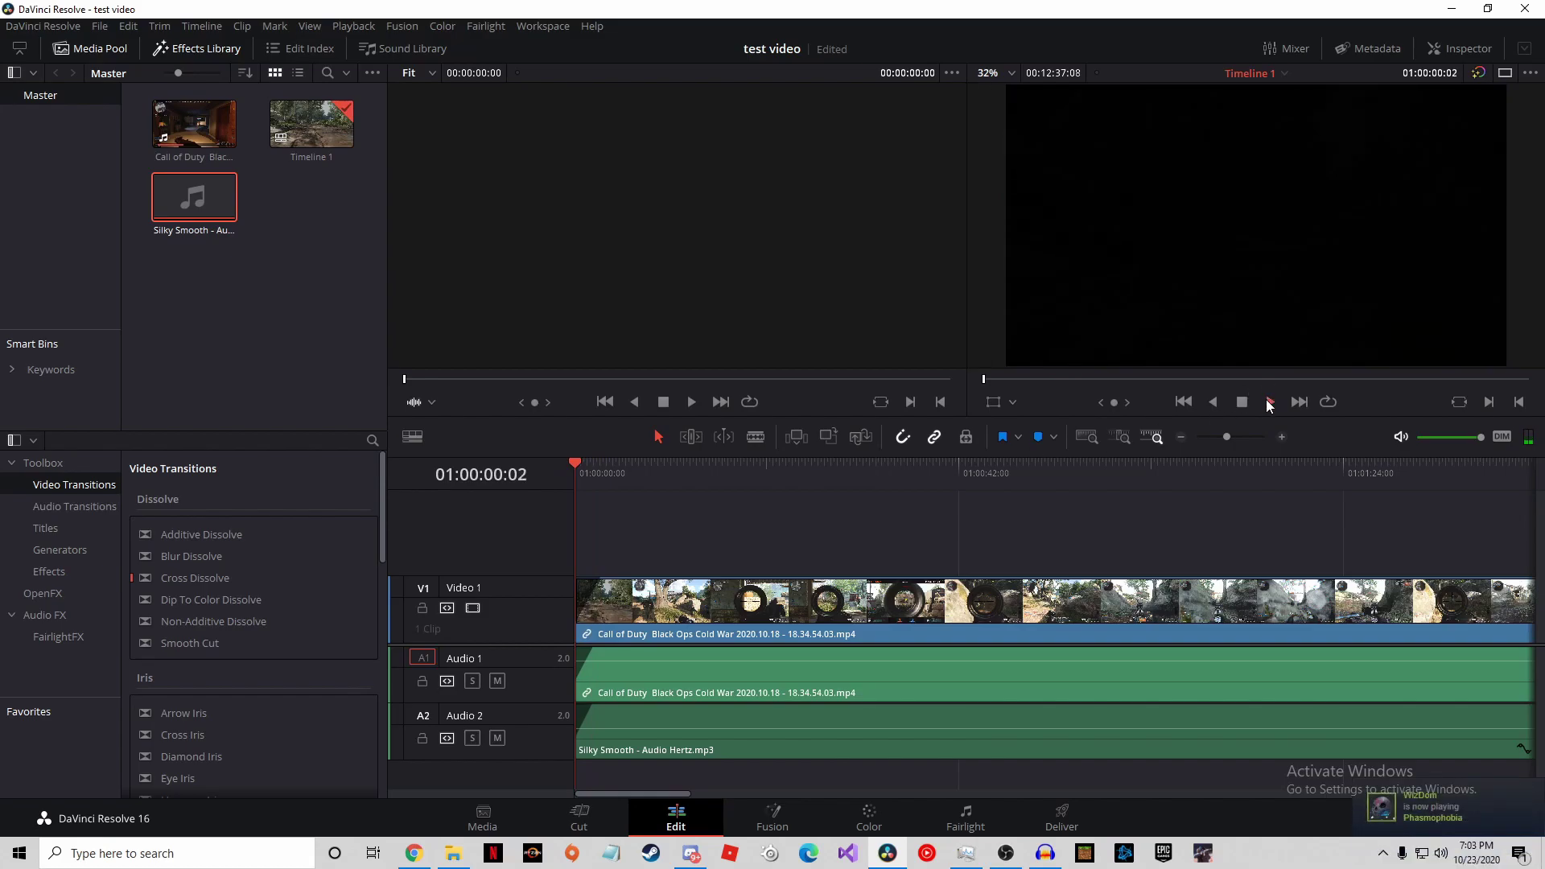
click(1243, 402)
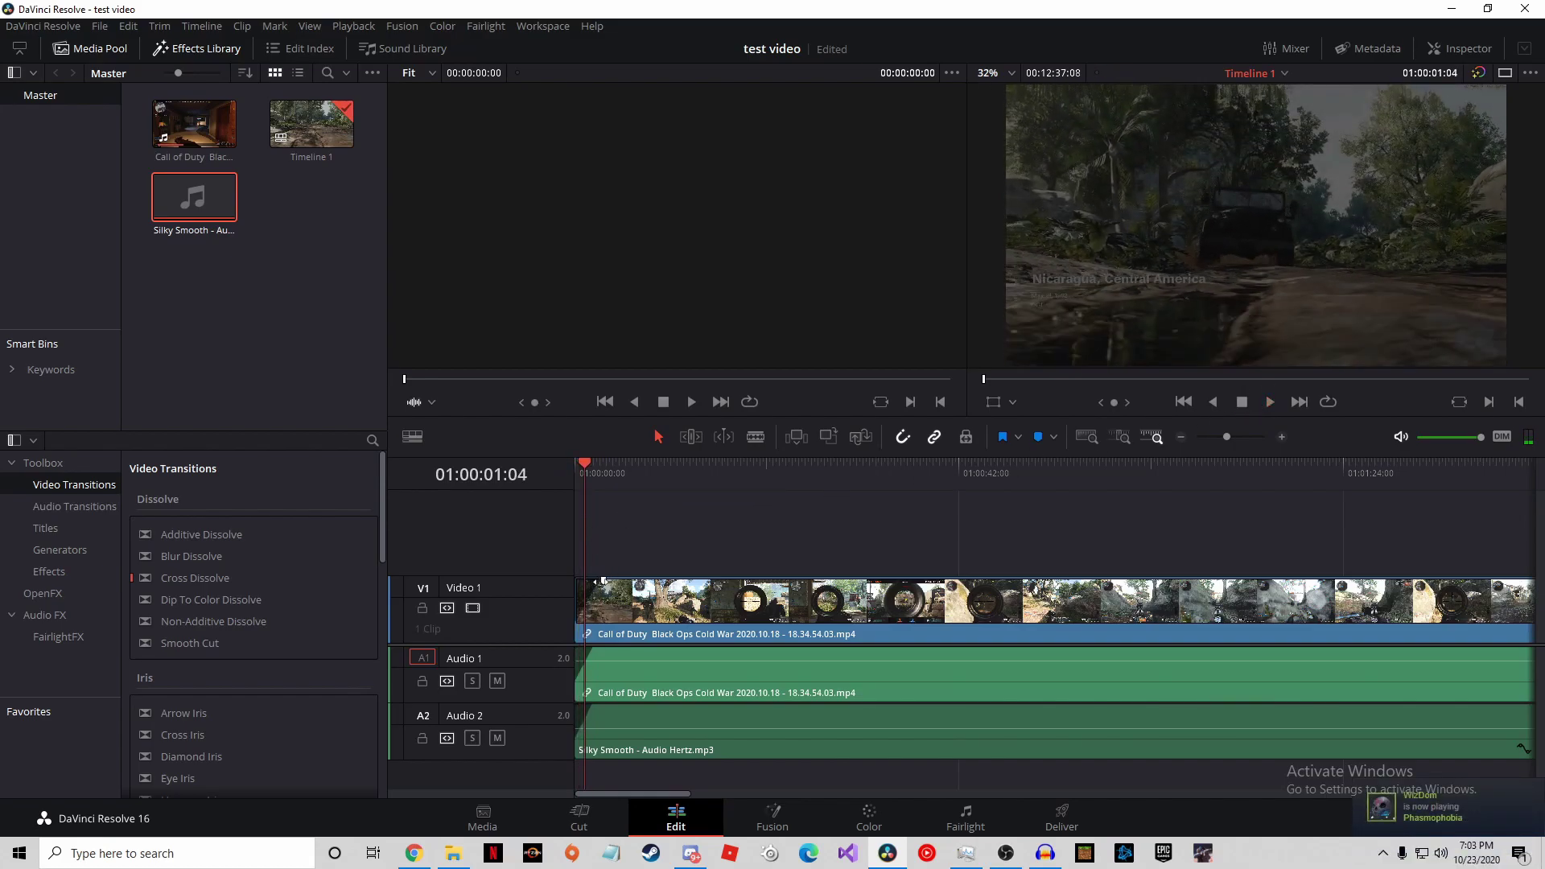
Step: Try a much longer fade-in on the gameplay video, shorten it again and replay the opening
click(1270, 402)
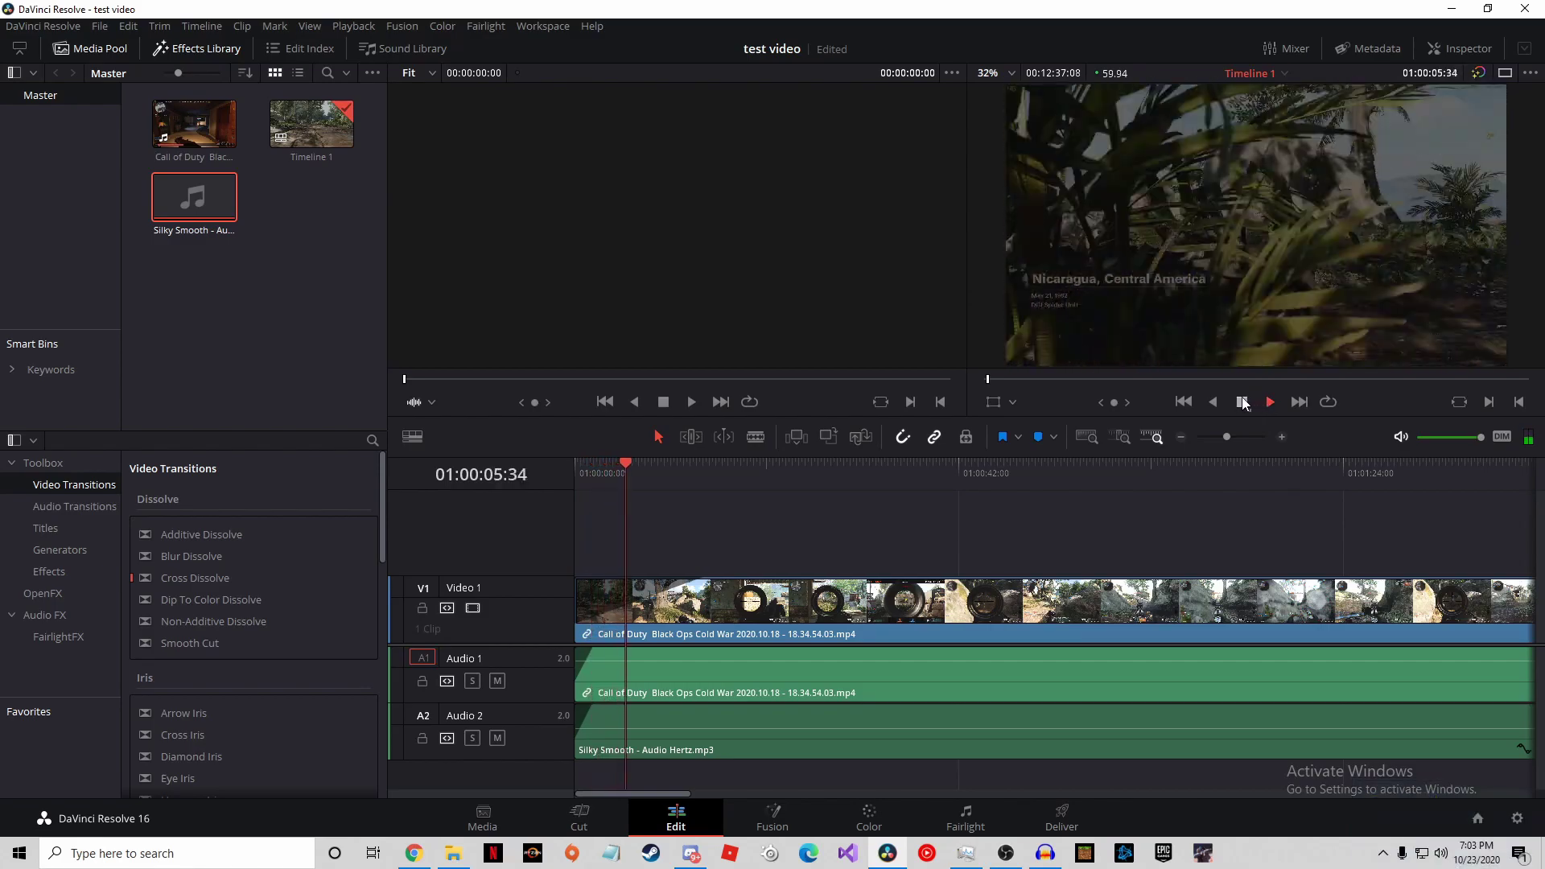
click(1242, 401)
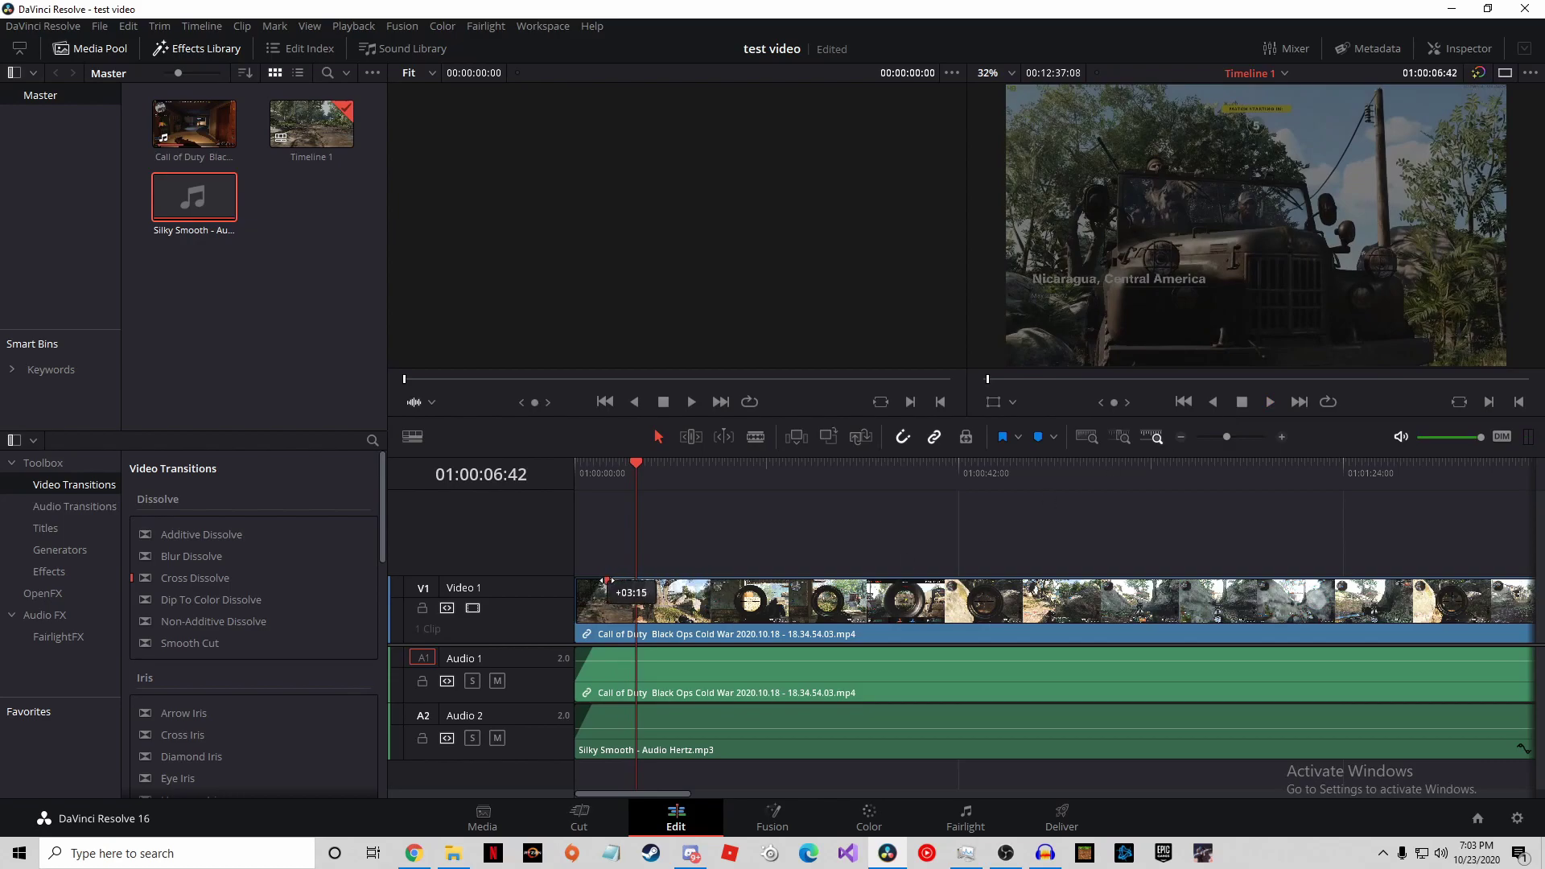
click(578, 461)
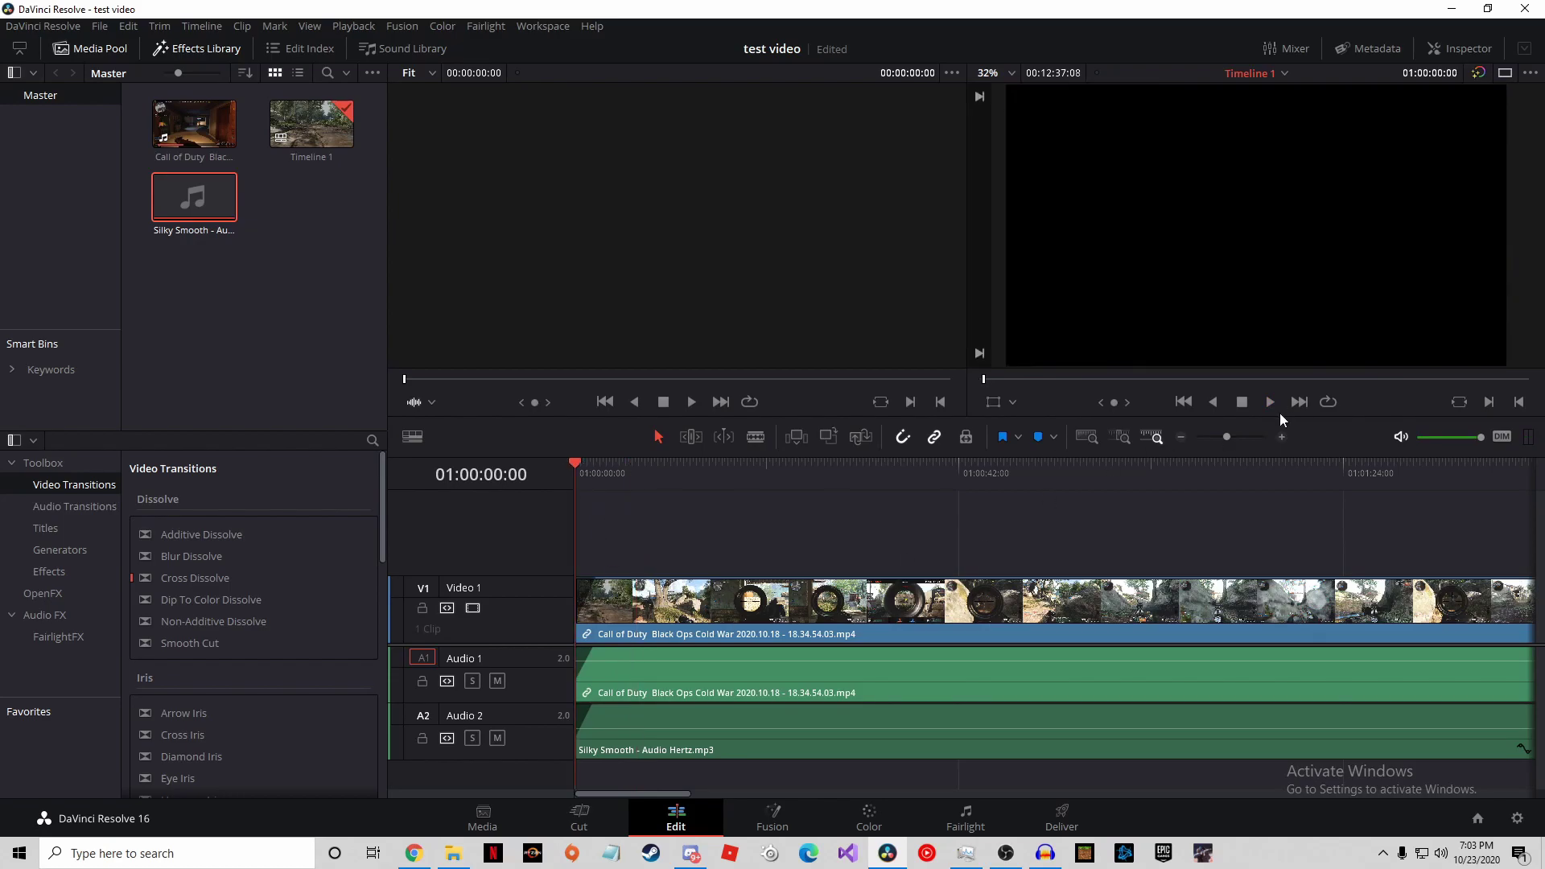
click(1270, 402)
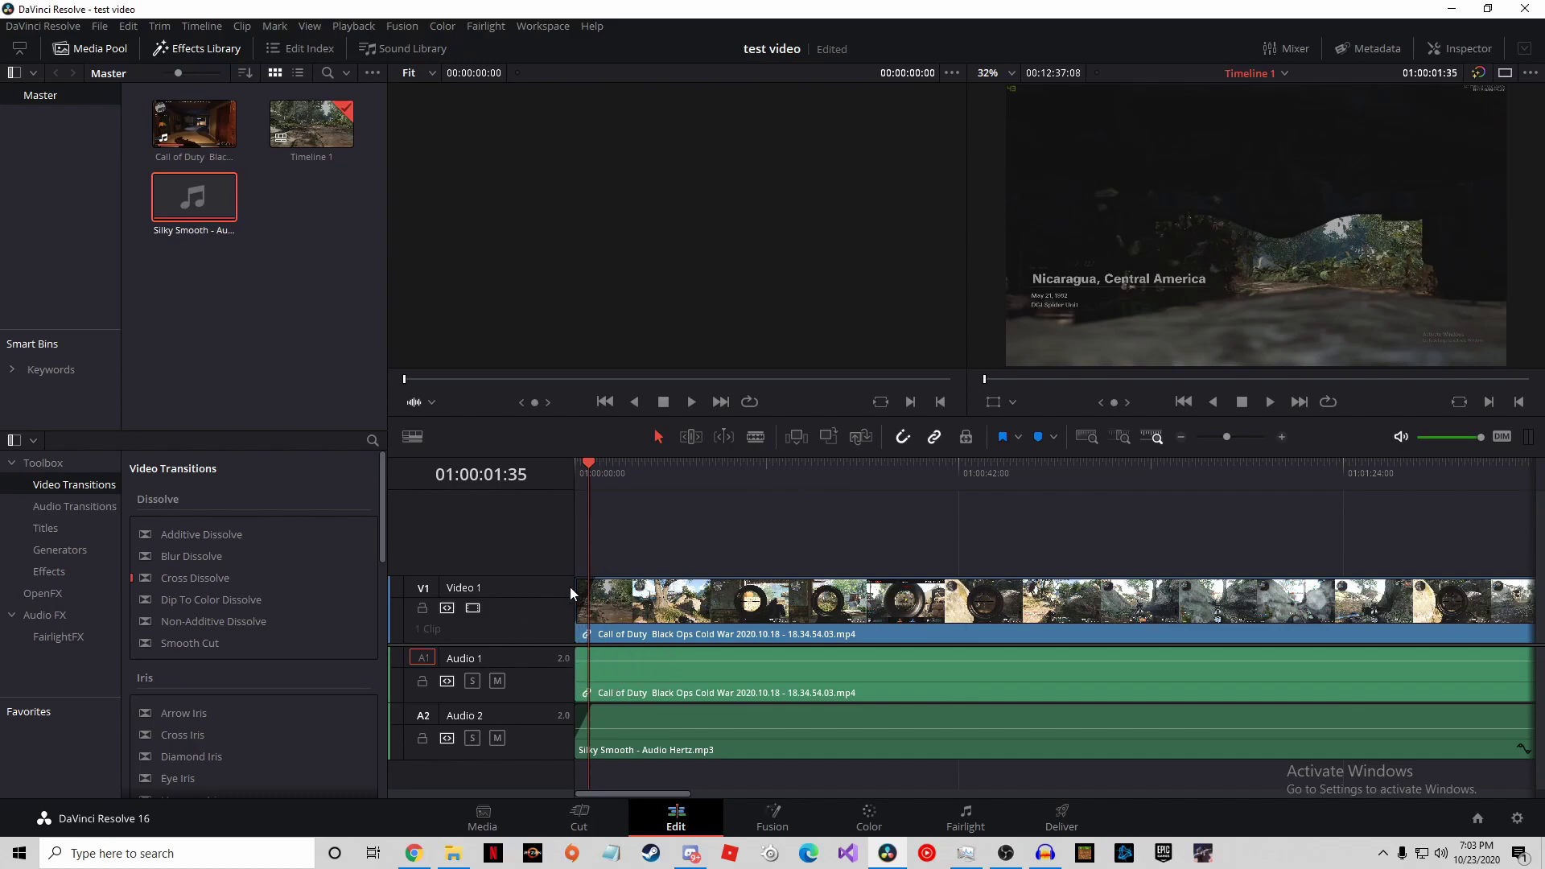
Step: Play the opening without a fade-in on the gameplay audio, restore that short fade and replay from the start
key(Home)
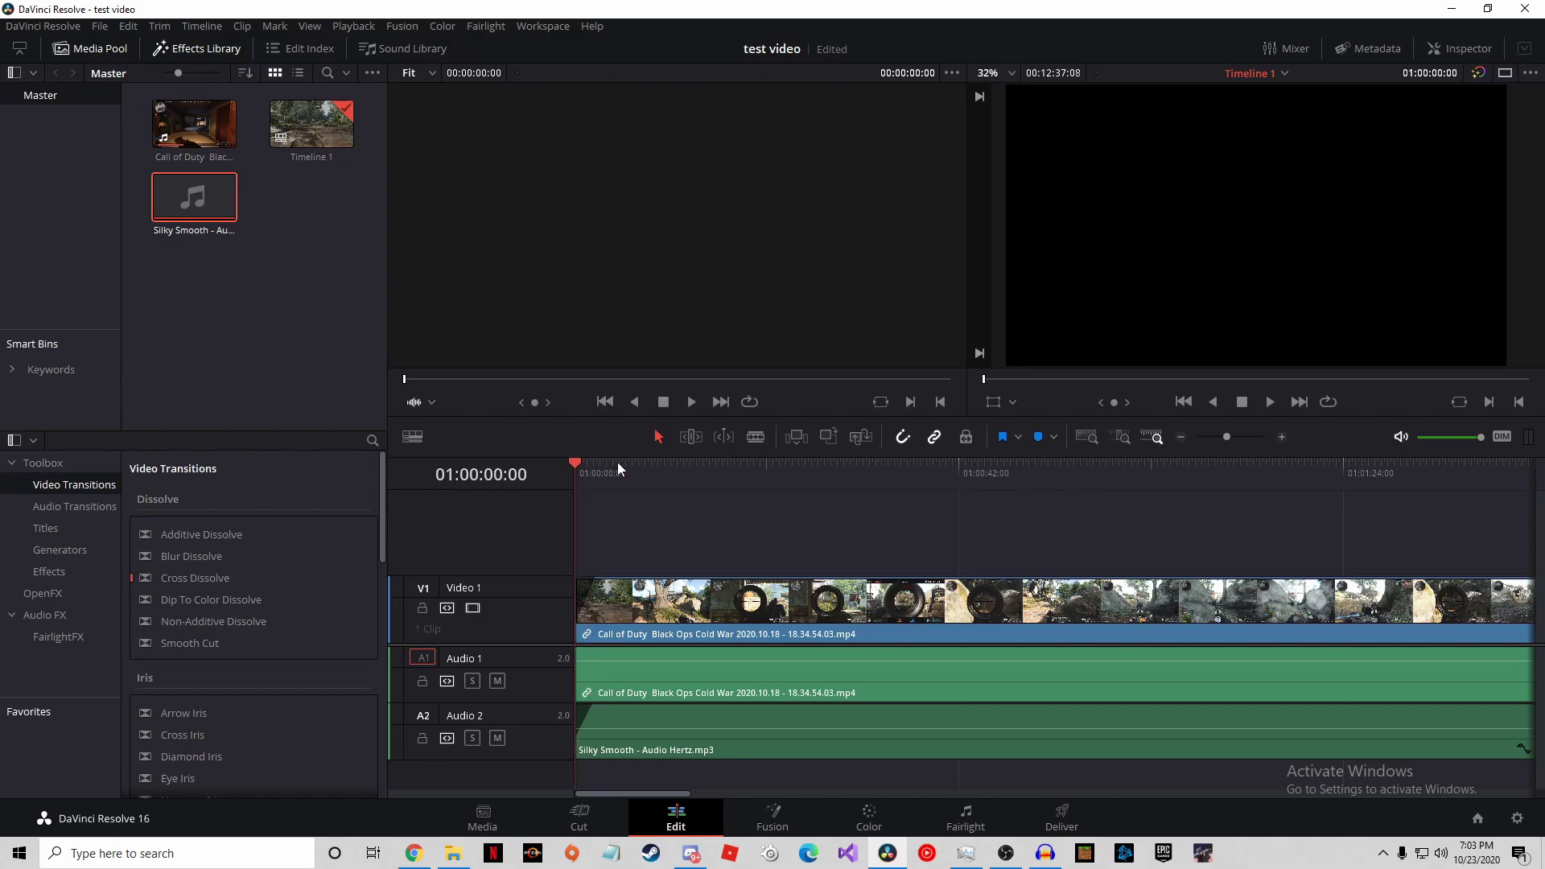
click(1268, 402)
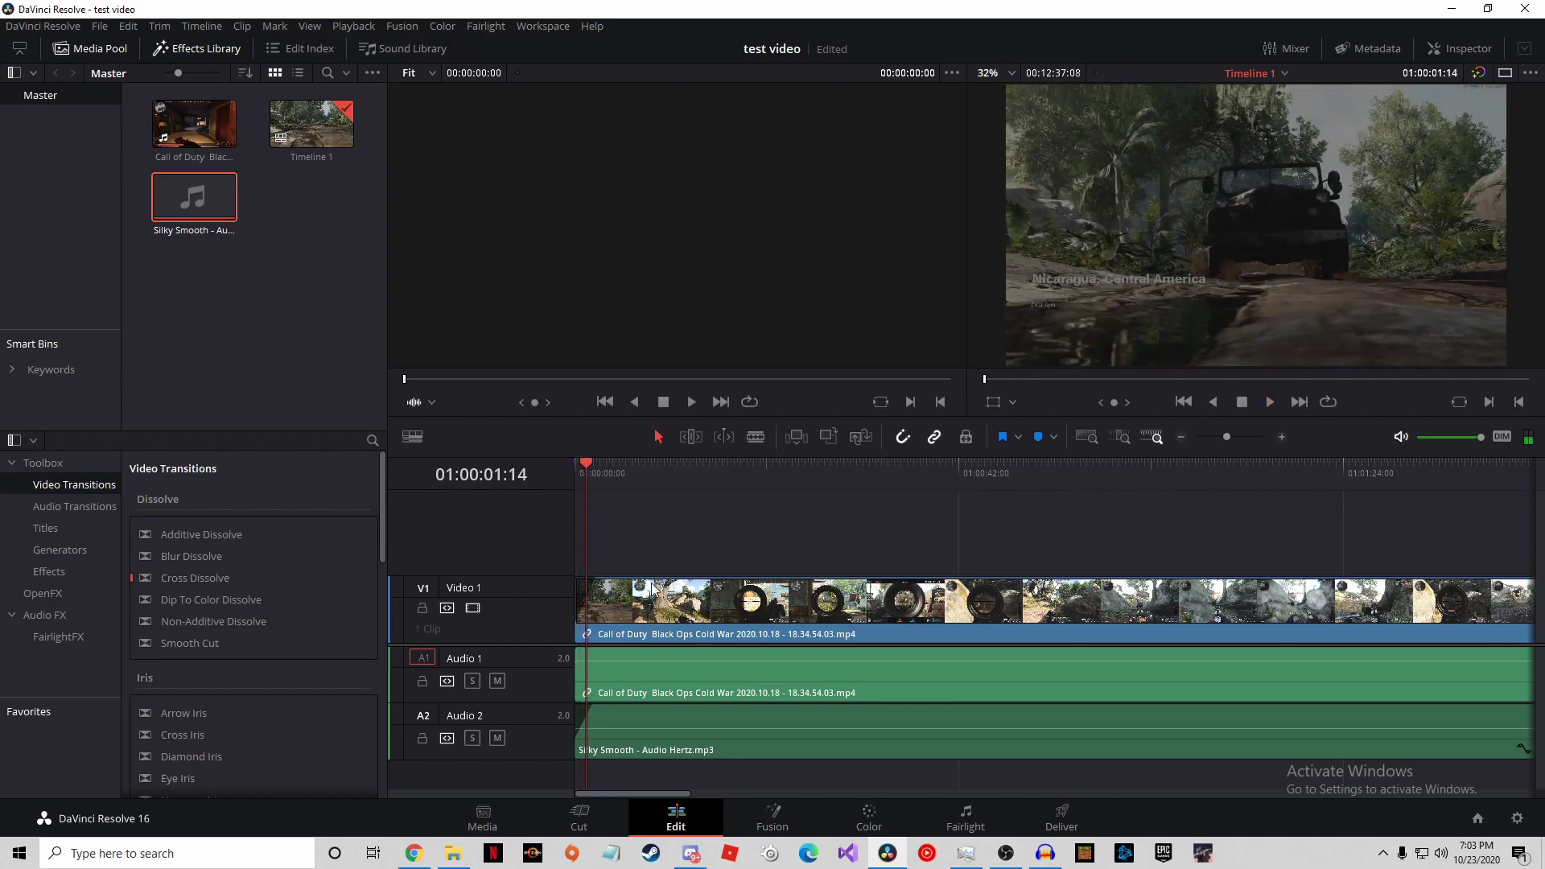
drag(580, 654, 581, 654)
drag(583, 465, 553, 466)
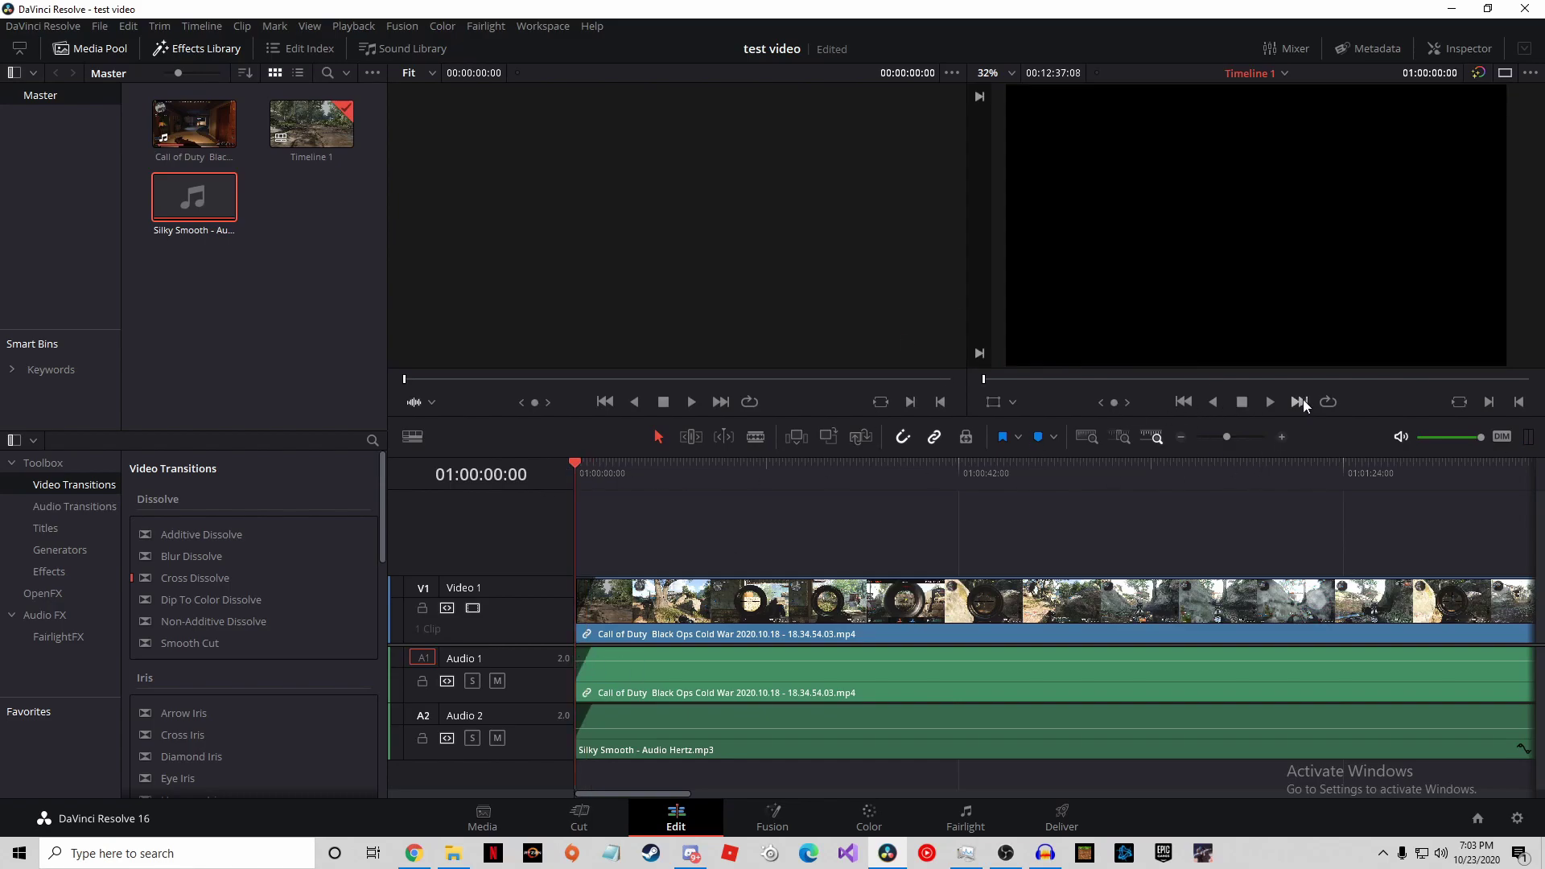
click(1270, 402)
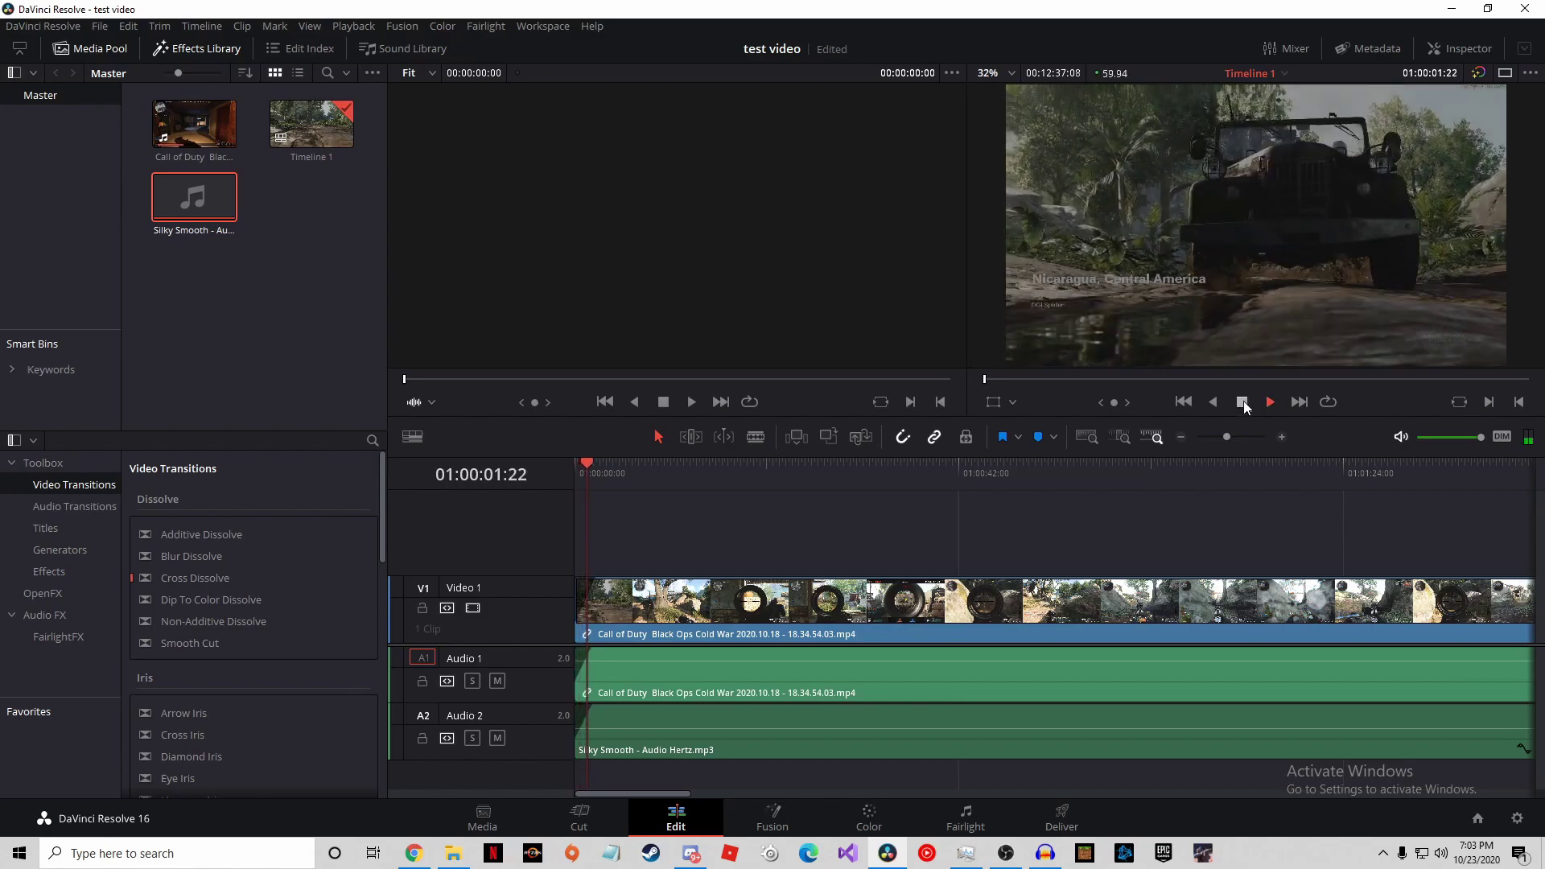
Step: Place a second copy of Silky Smooth directly after the first on Audio 2, with fades on both sides of the join
drag(660, 791, 784, 794)
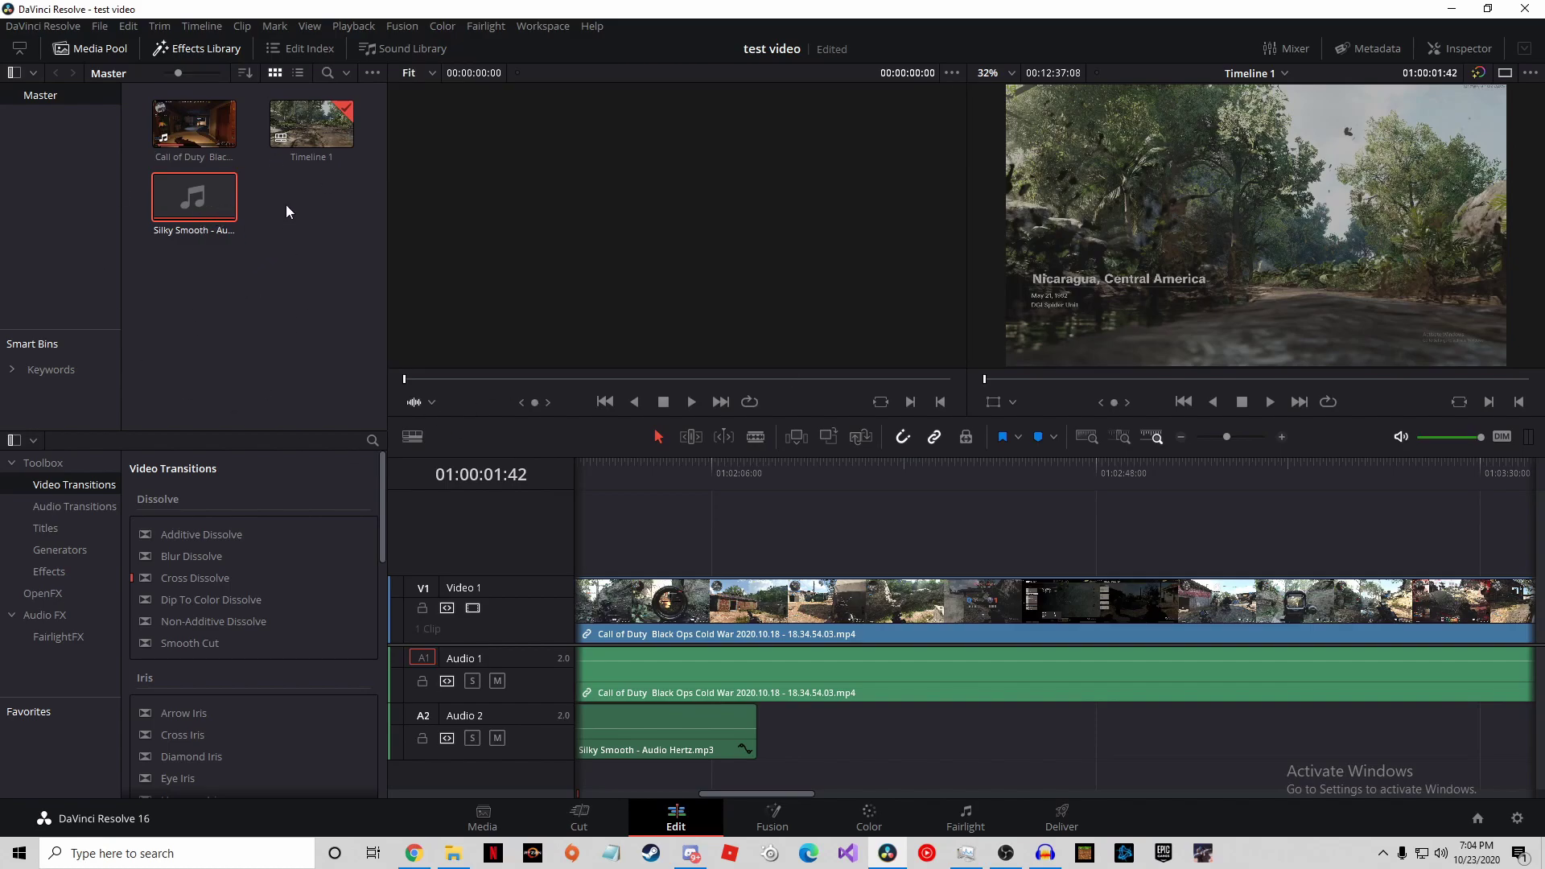
drag(170, 193, 791, 720)
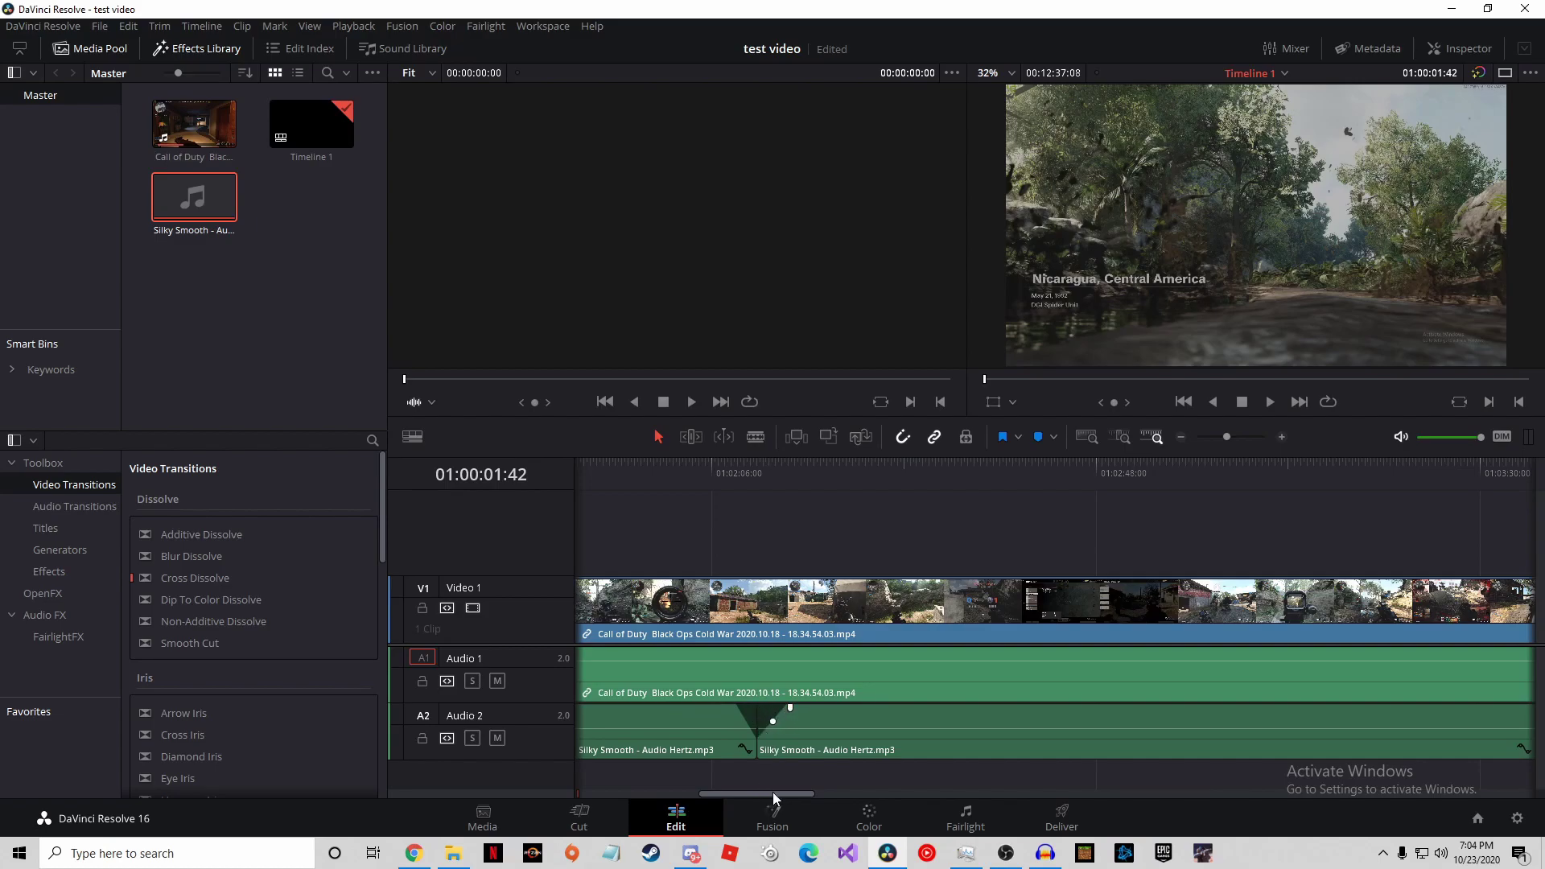
Step: Place a third and a fourth copy of Silky Smooth end to end after the second one on Audio 2
drag(775, 792, 942, 793)
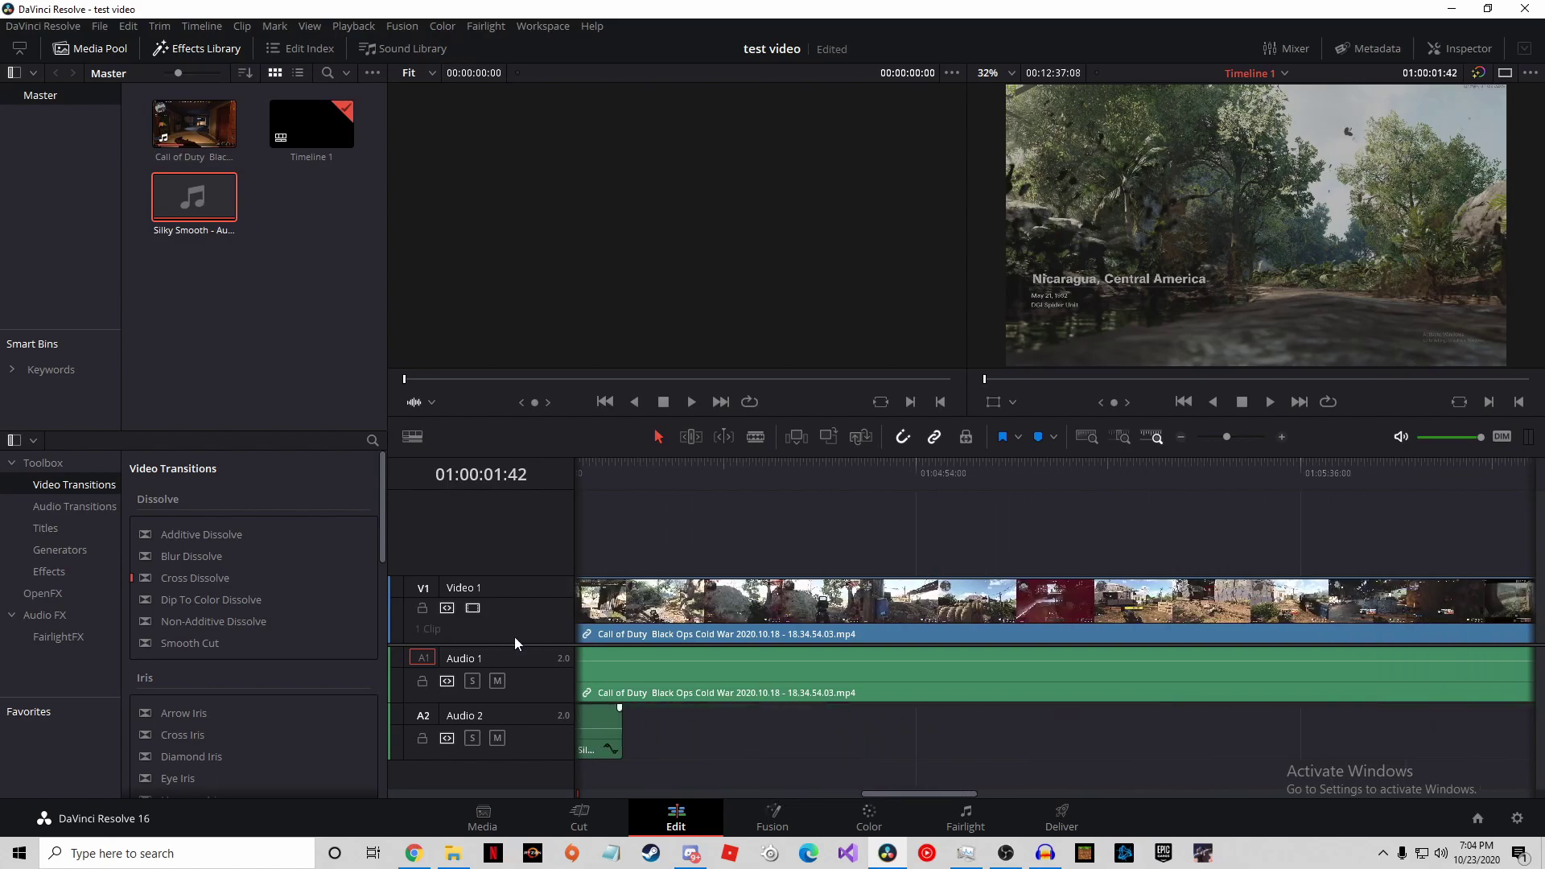
drag(211, 197, 661, 729)
drag(947, 785, 1062, 785)
drag(205, 203, 837, 733)
mouse_move(776, 739)
mouse_down()
mouse_move(751, 738)
mouse_move(750, 711)
mouse_move(763, 716)
mouse_move(712, 709)
mouse_move(776, 730)
mouse_up()
drag(1037, 790, 1191, 779)
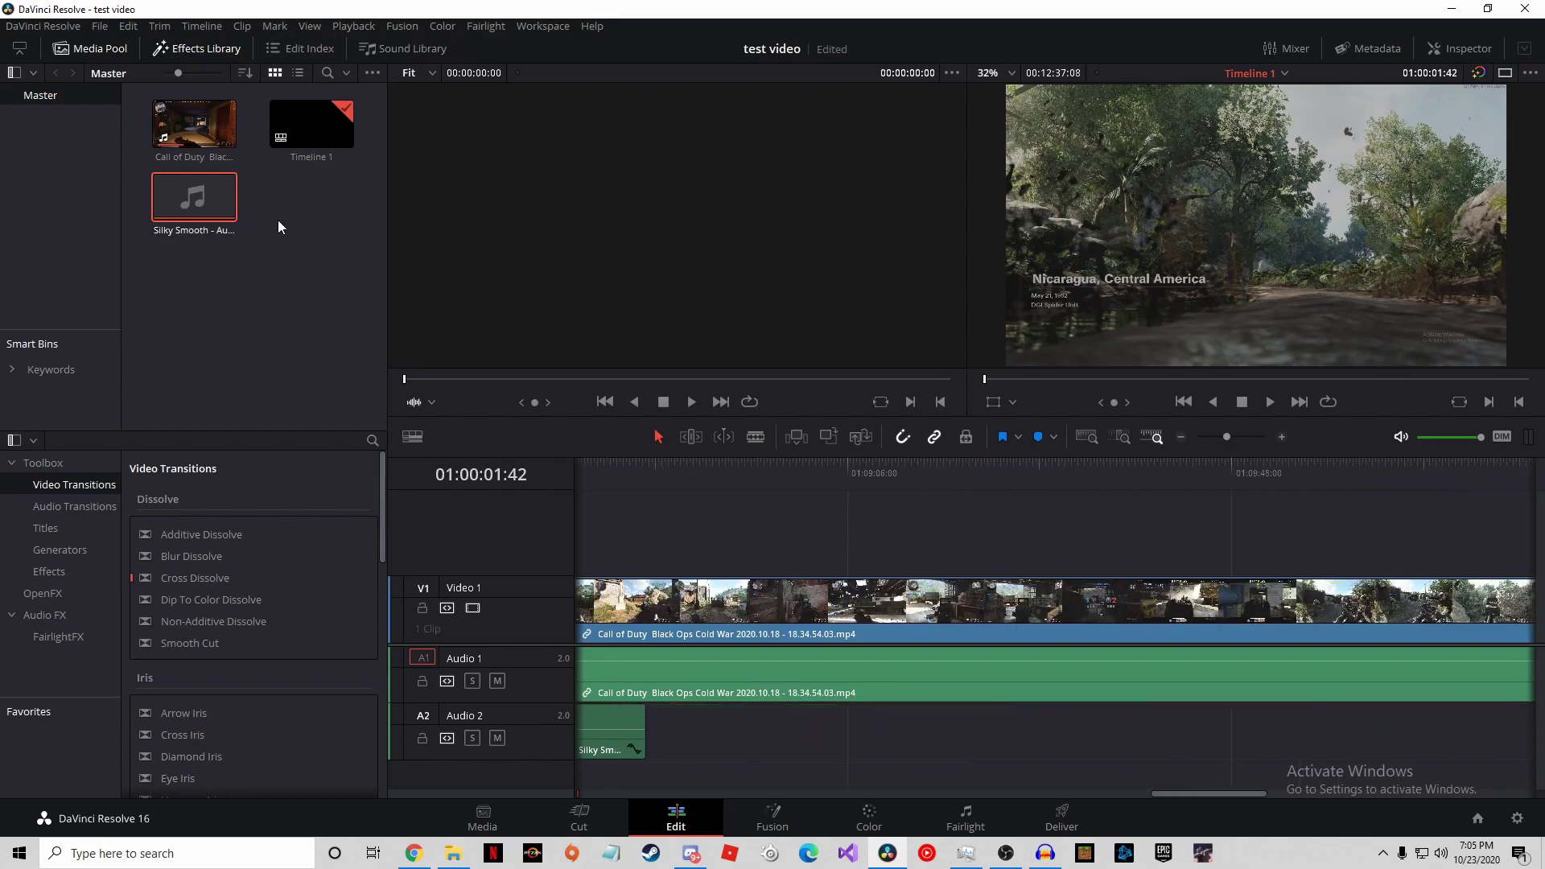
Step: Place two more copies of Silky Smooth end to end on Audio 2 and fade both sides of the last join
drag(202, 205, 626, 709)
drag(1168, 792, 1301, 785)
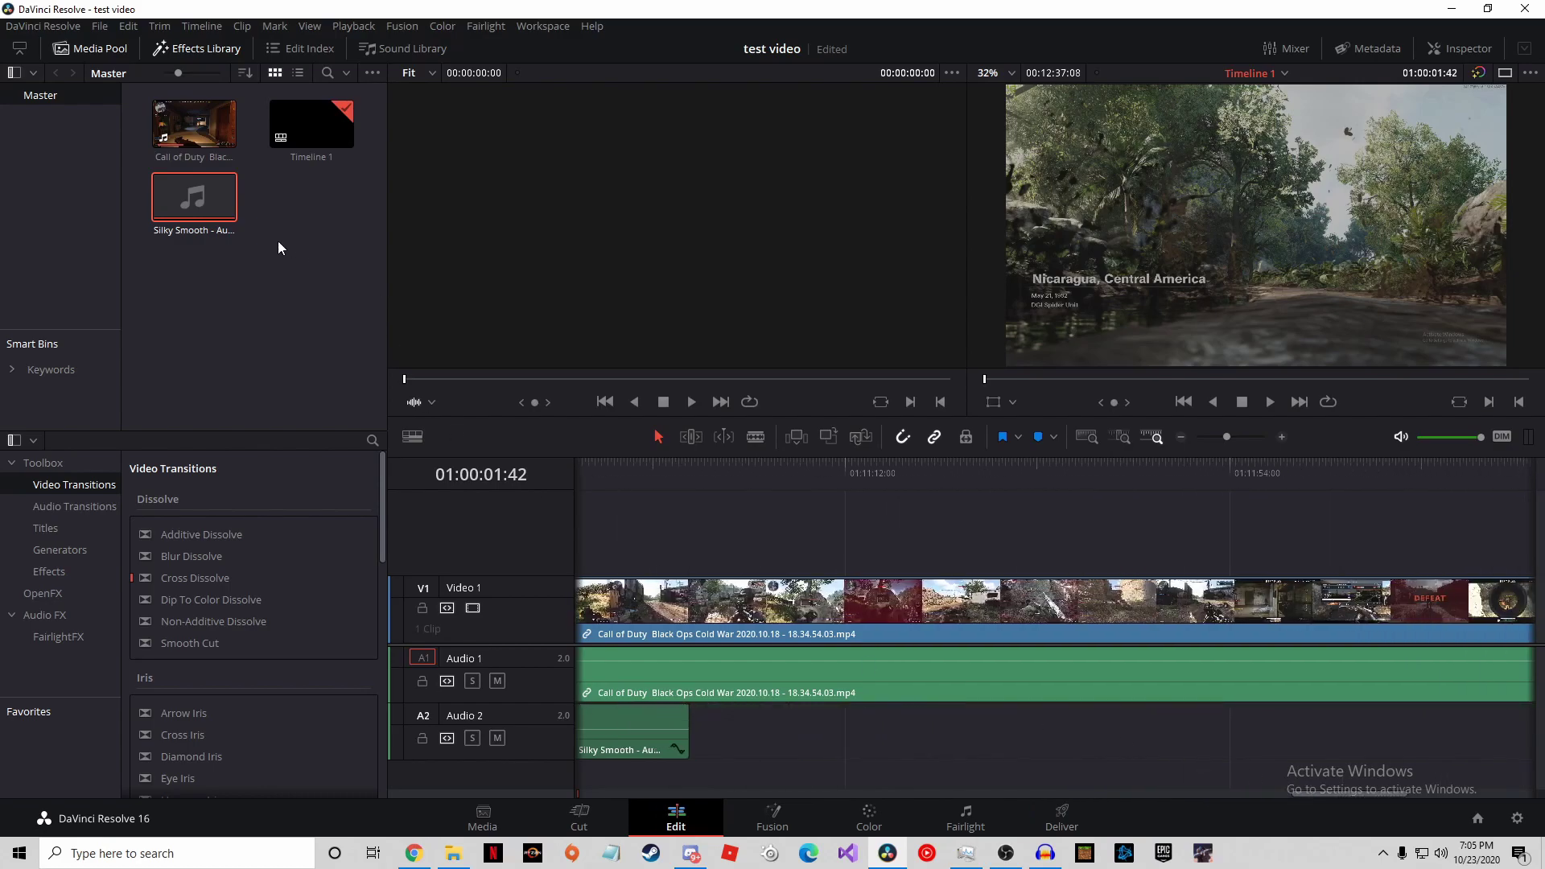
drag(224, 228, 664, 714)
click(690, 710)
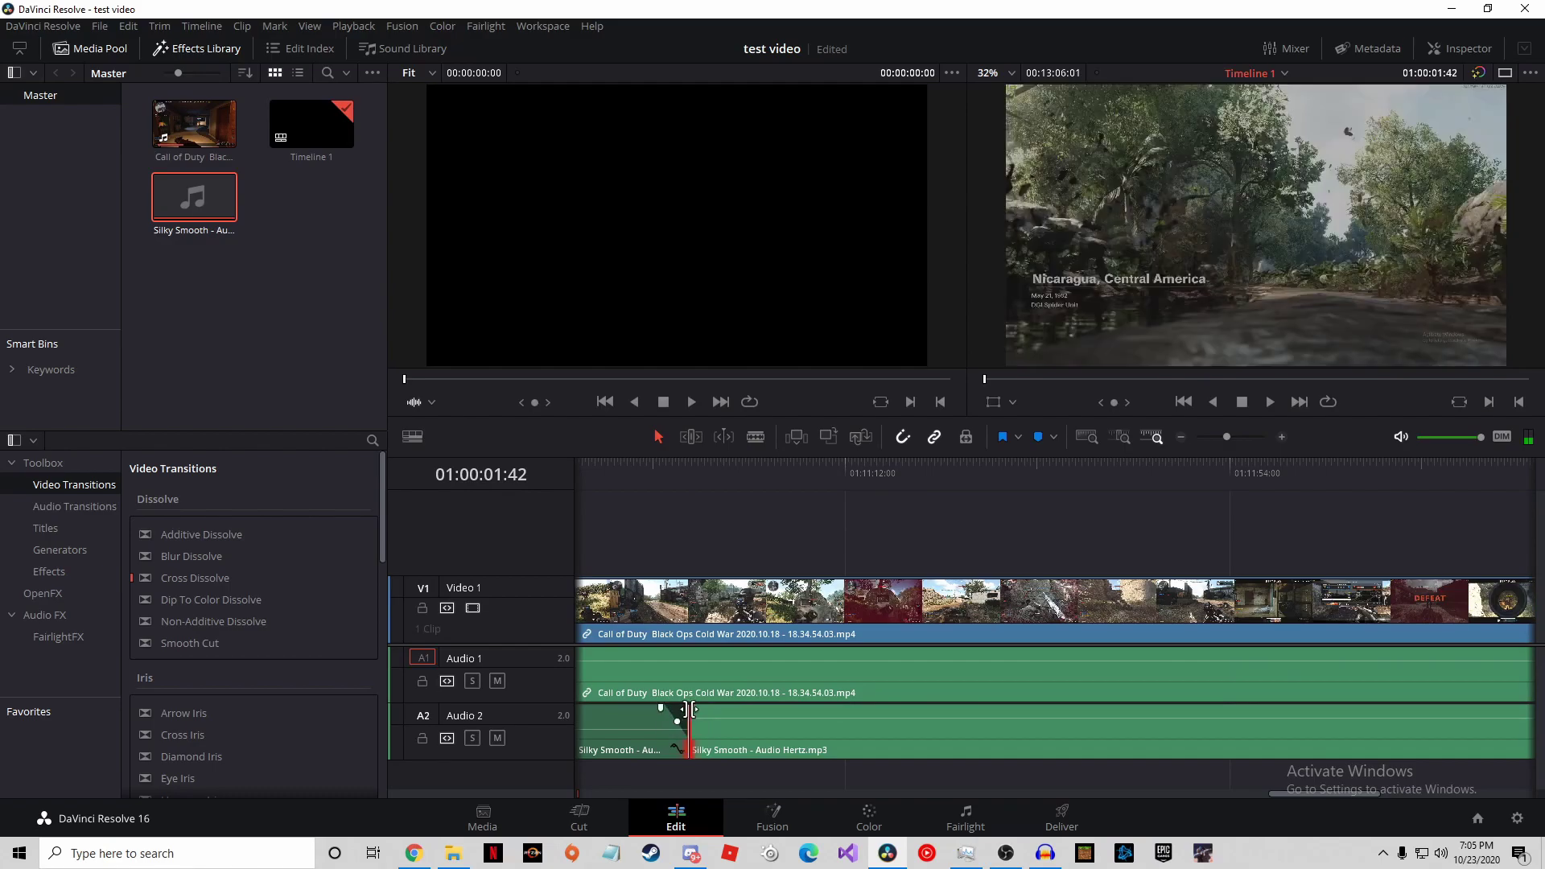
click(731, 731)
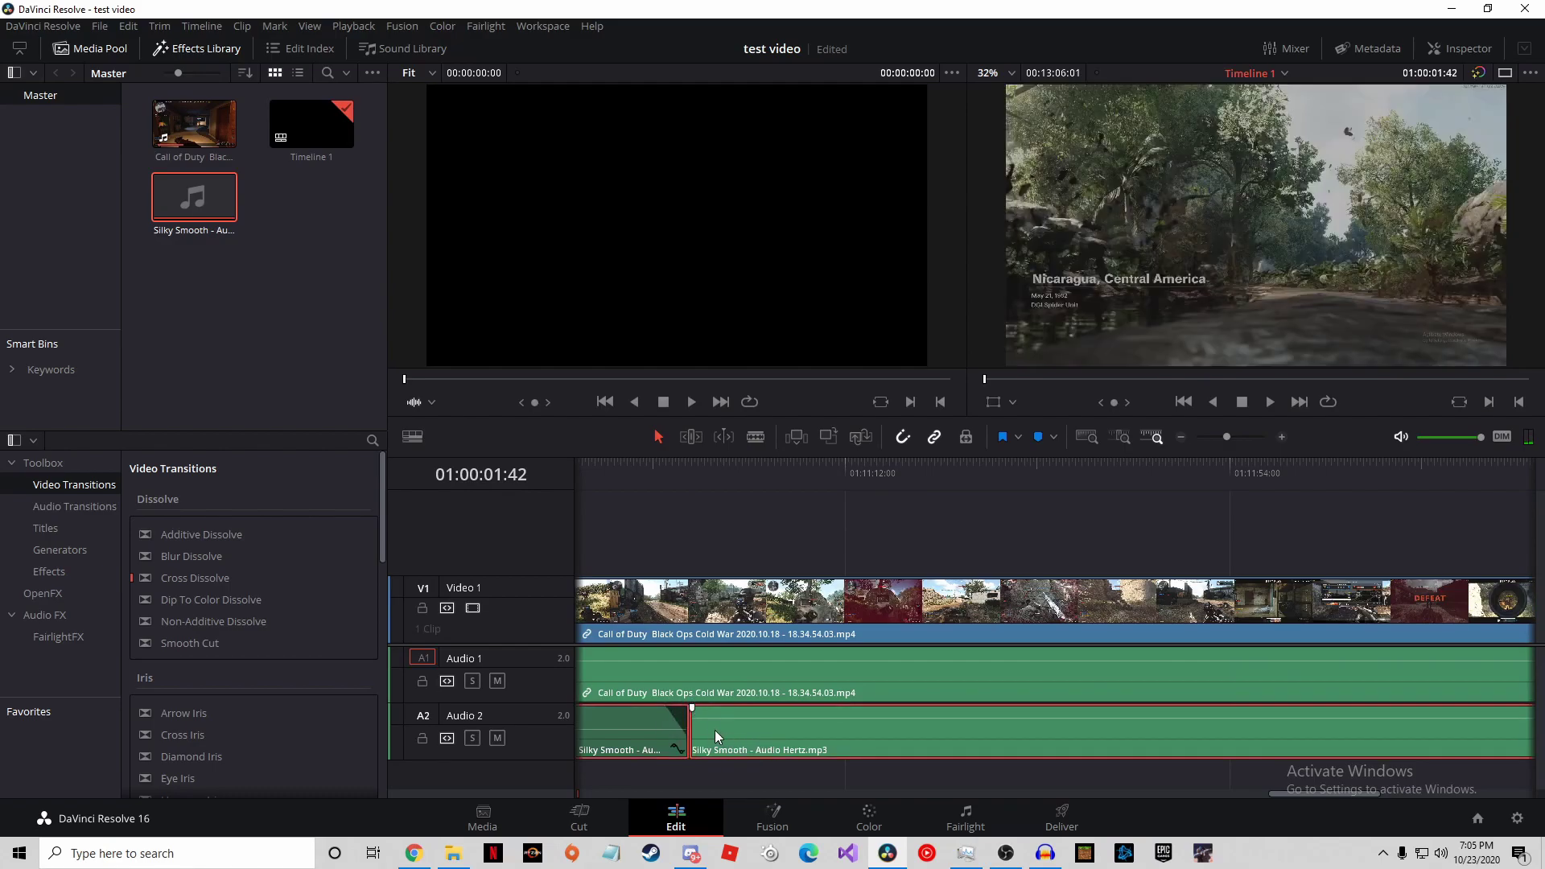
drag(693, 708, 731, 731)
Step: Split the last Silky Smooth clip at the end of the gameplay, at 01:12:37:08, and delete the excess music
drag(1340, 795, 1424, 791)
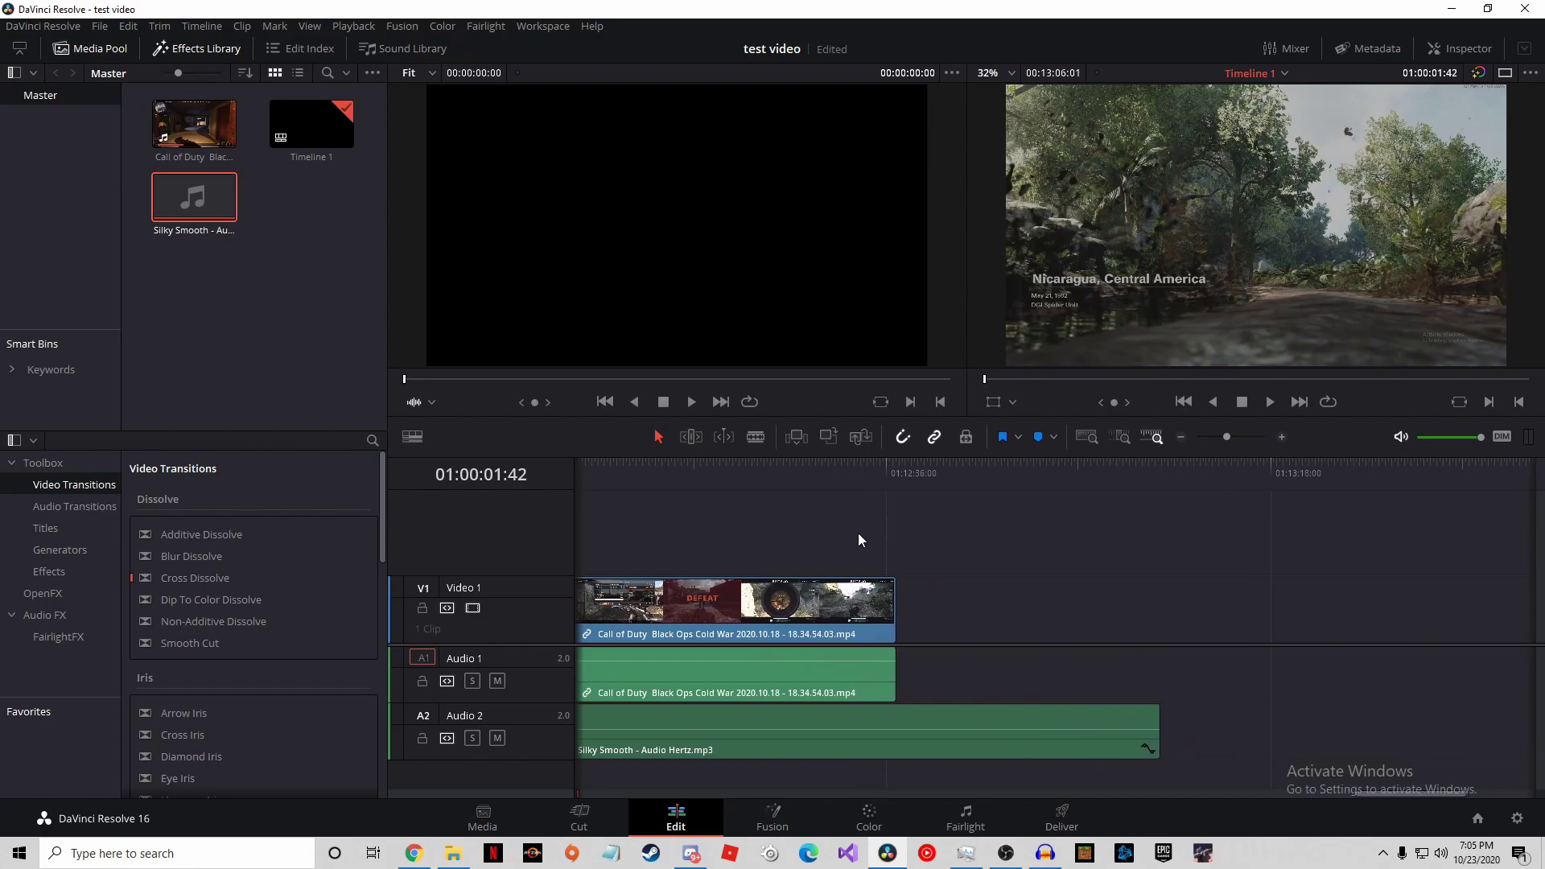
drag(855, 466, 890, 475)
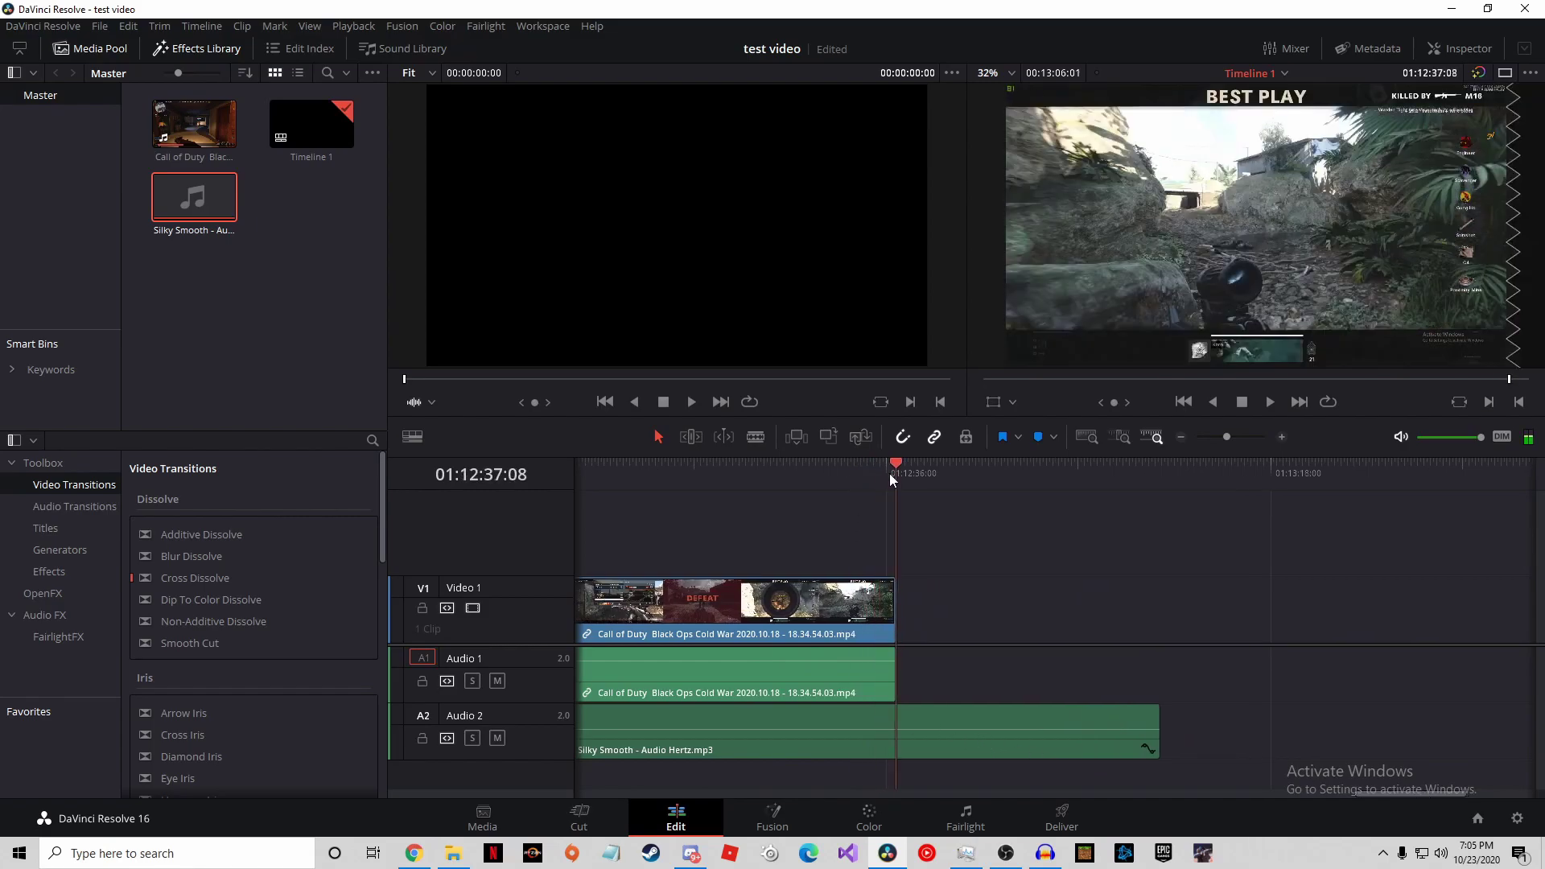
key(ctrl+b)
click(1034, 750)
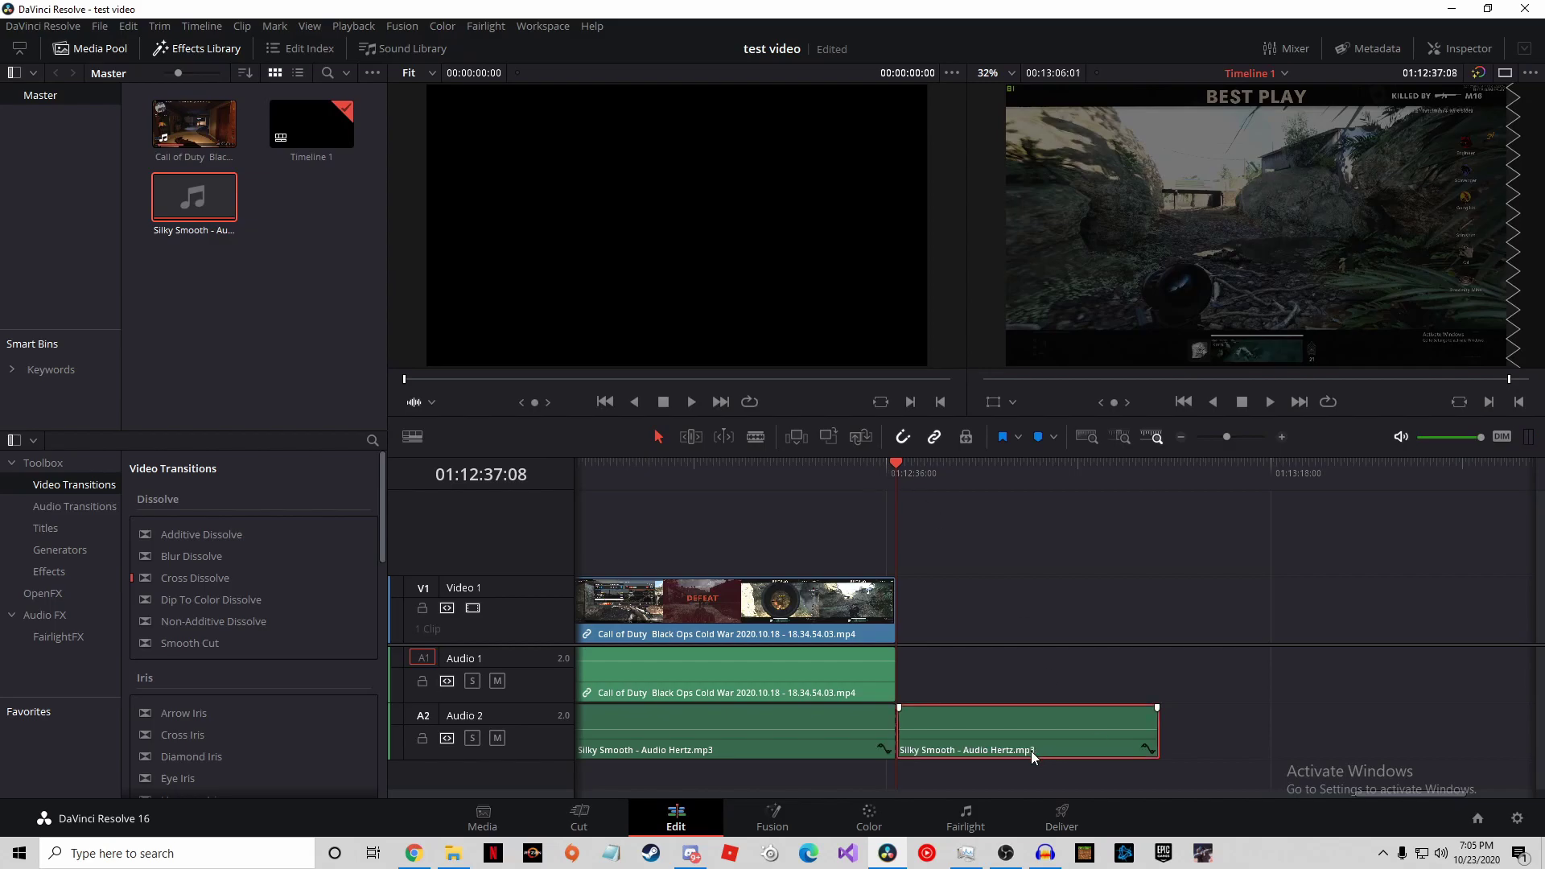
key(Delete)
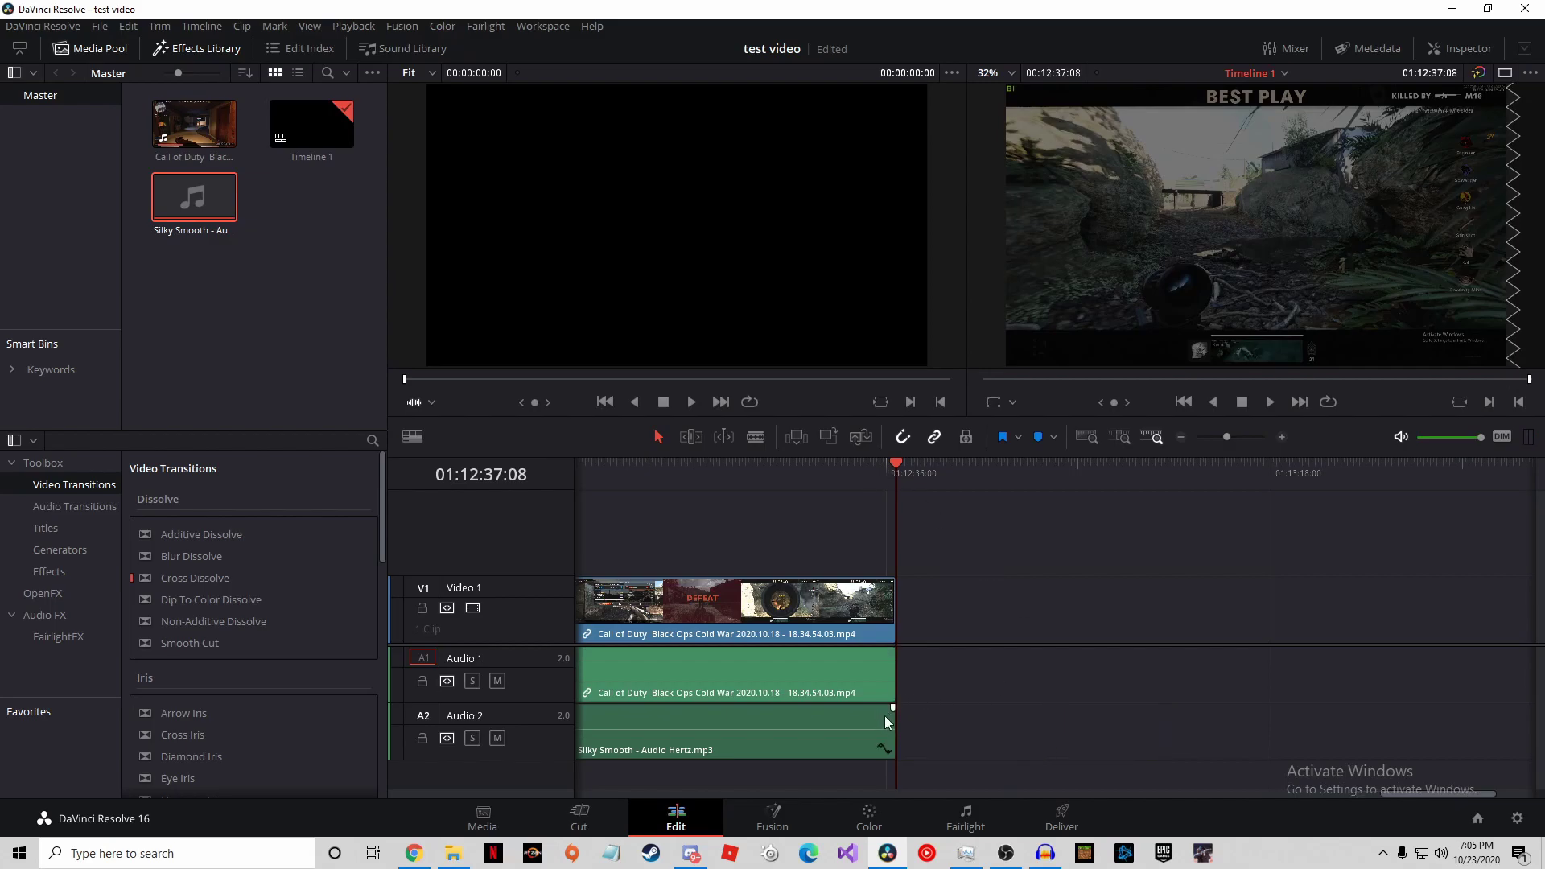
Step: Add a short fade-out to the end of the music on Audio 2 and play the last seconds
drag(892, 717, 866, 711)
click(810, 463)
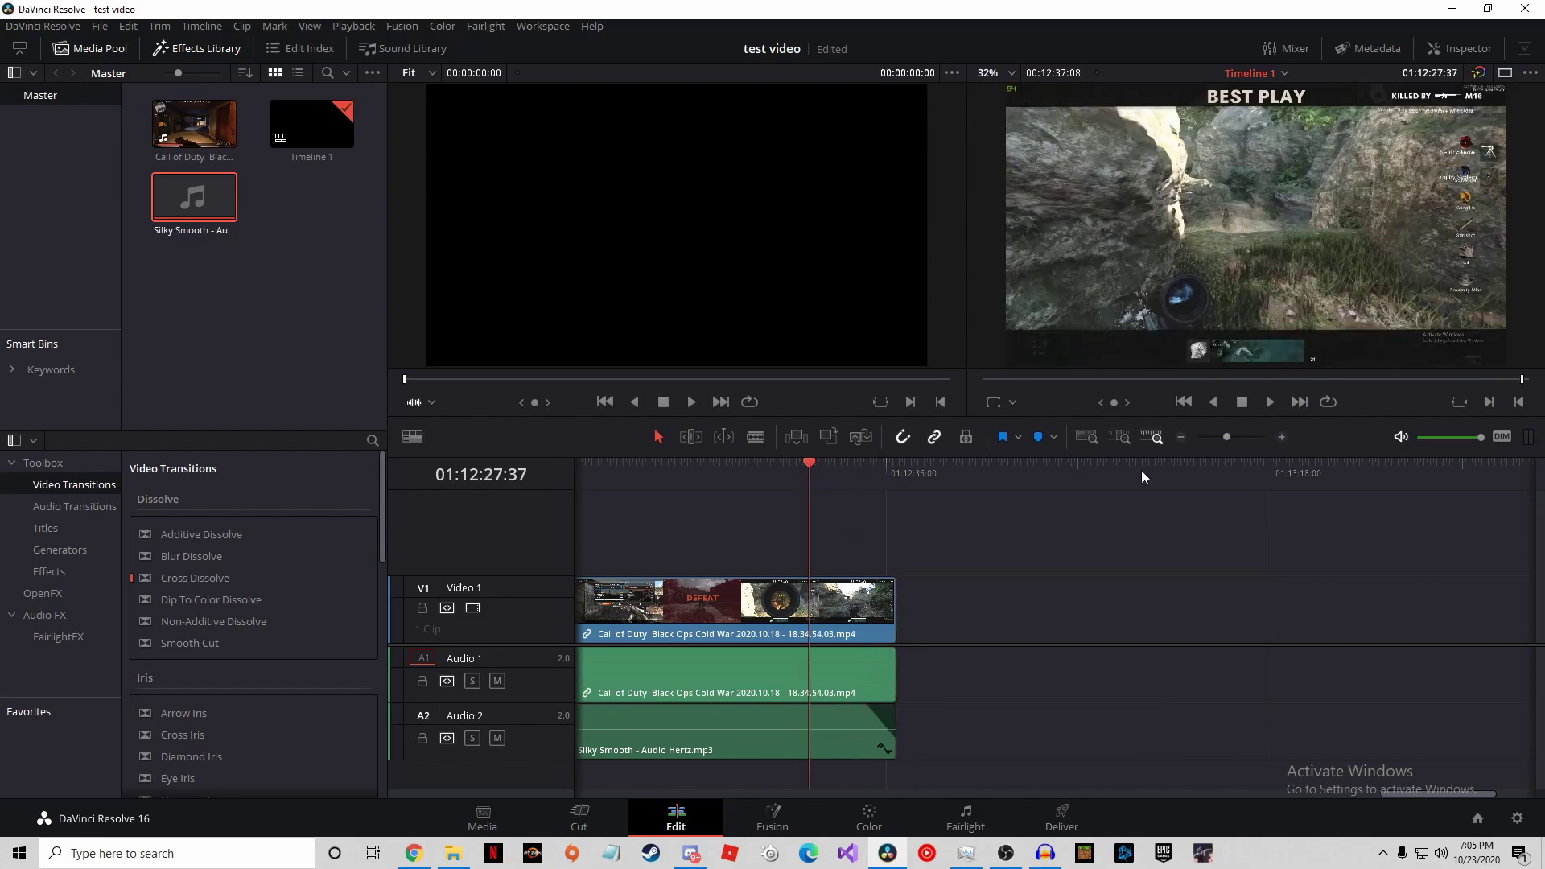
click(1270, 402)
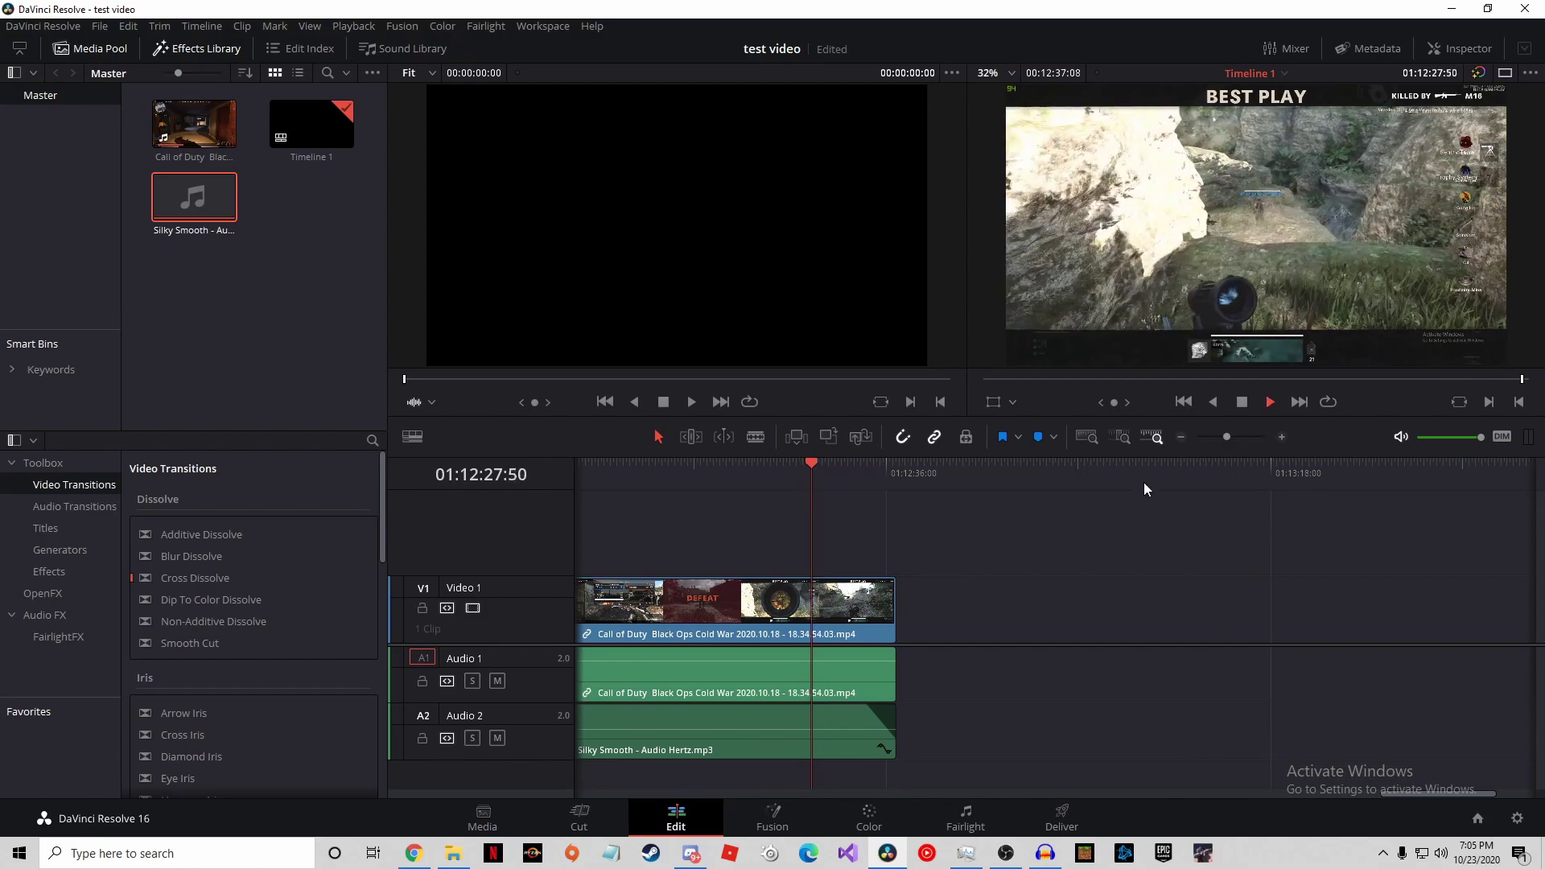
click(1243, 402)
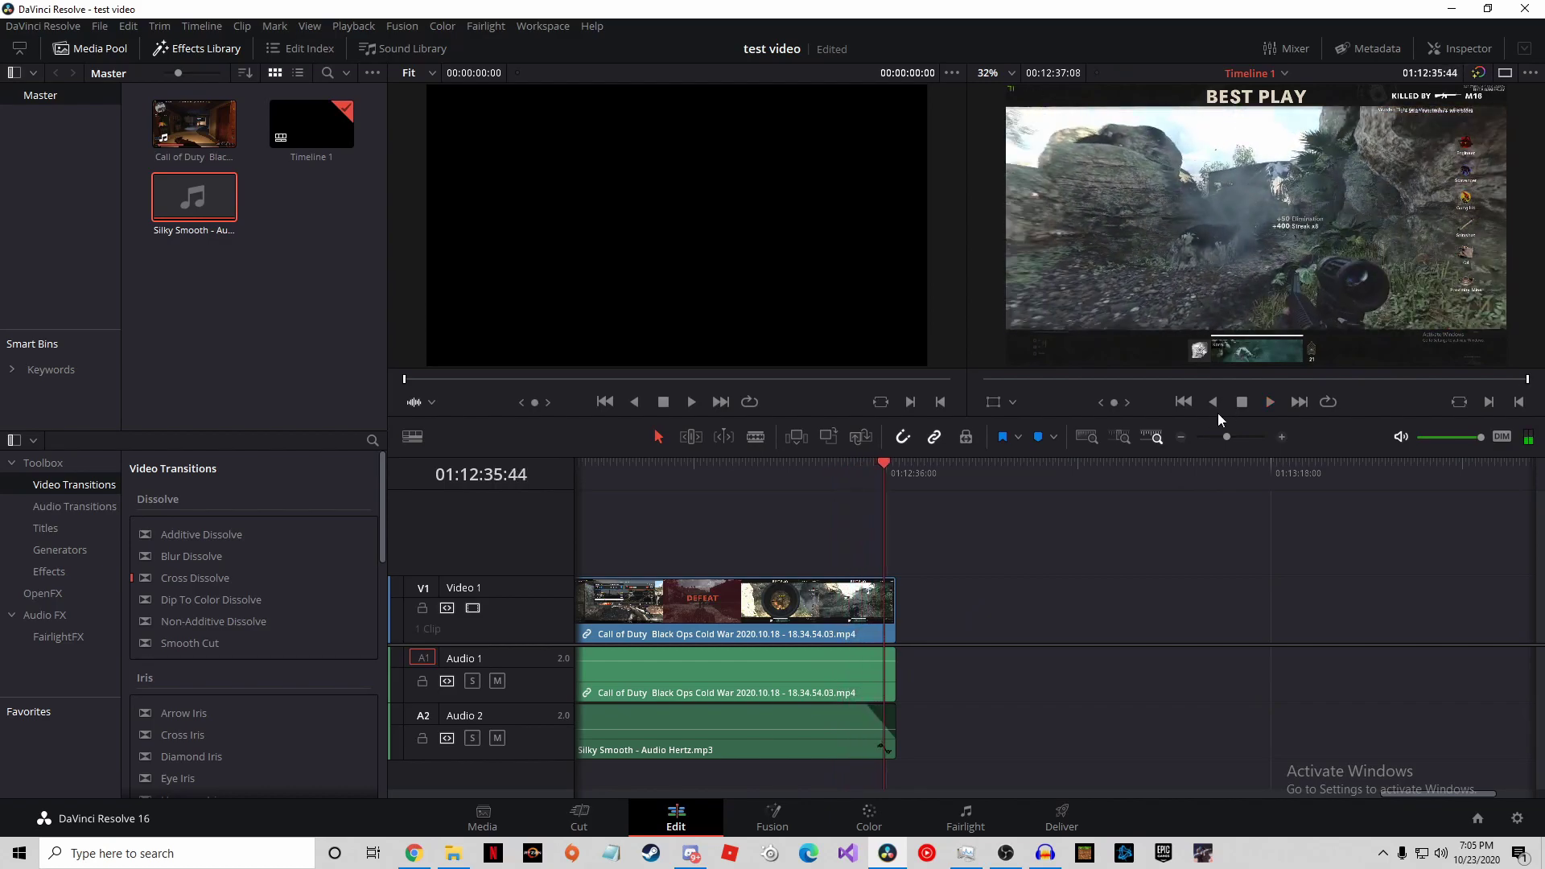
Step: Add short fade-outs to the end of the gameplay video and its audio, and replay the ending
drag(892, 581, 870, 649)
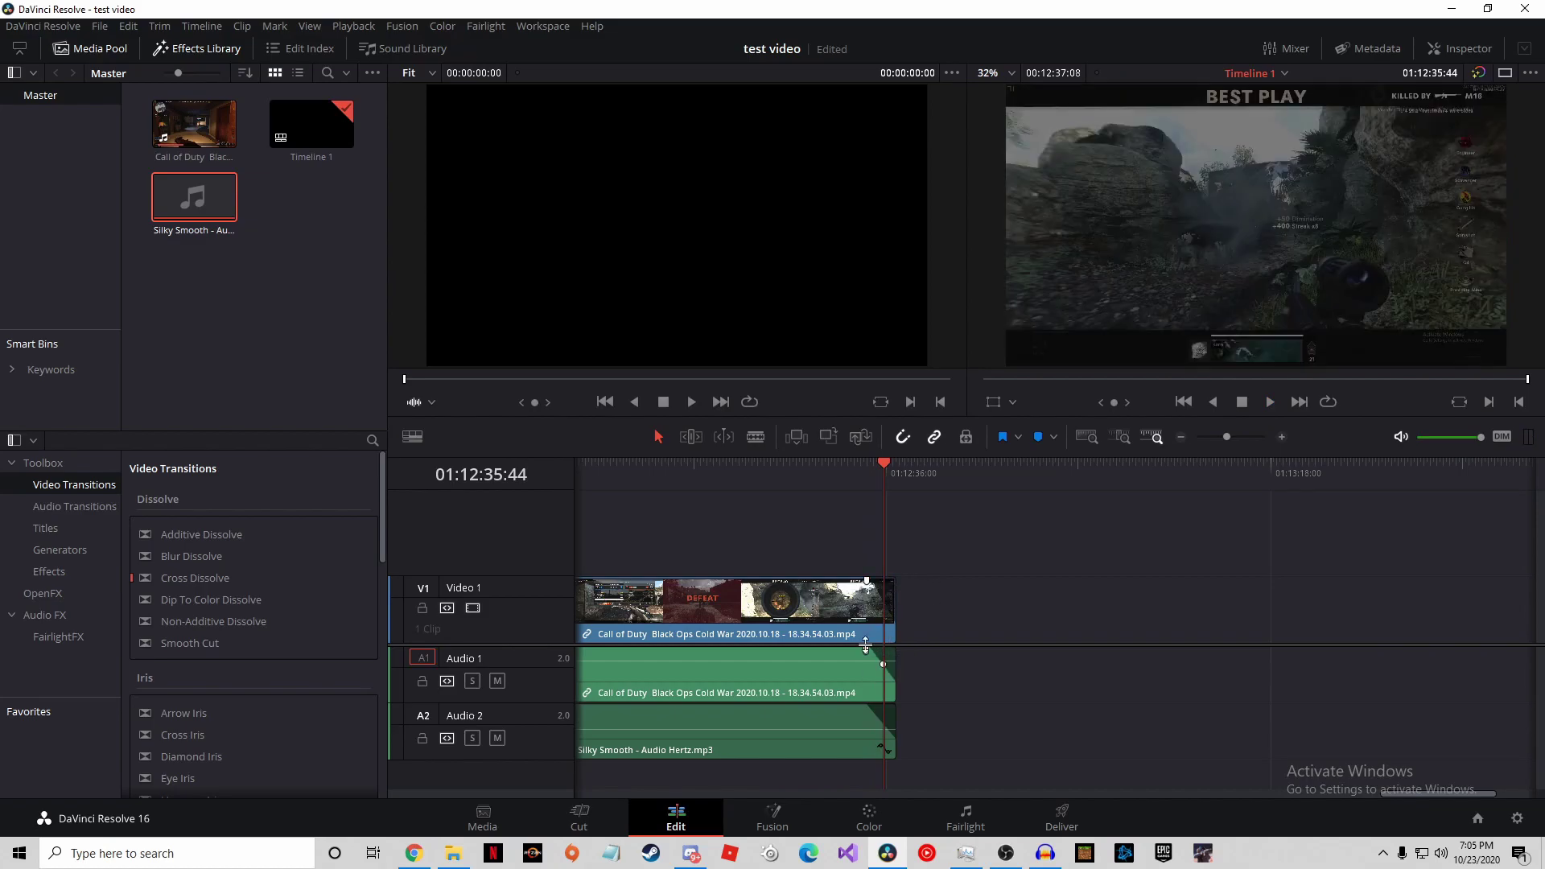
click(838, 467)
click(1266, 402)
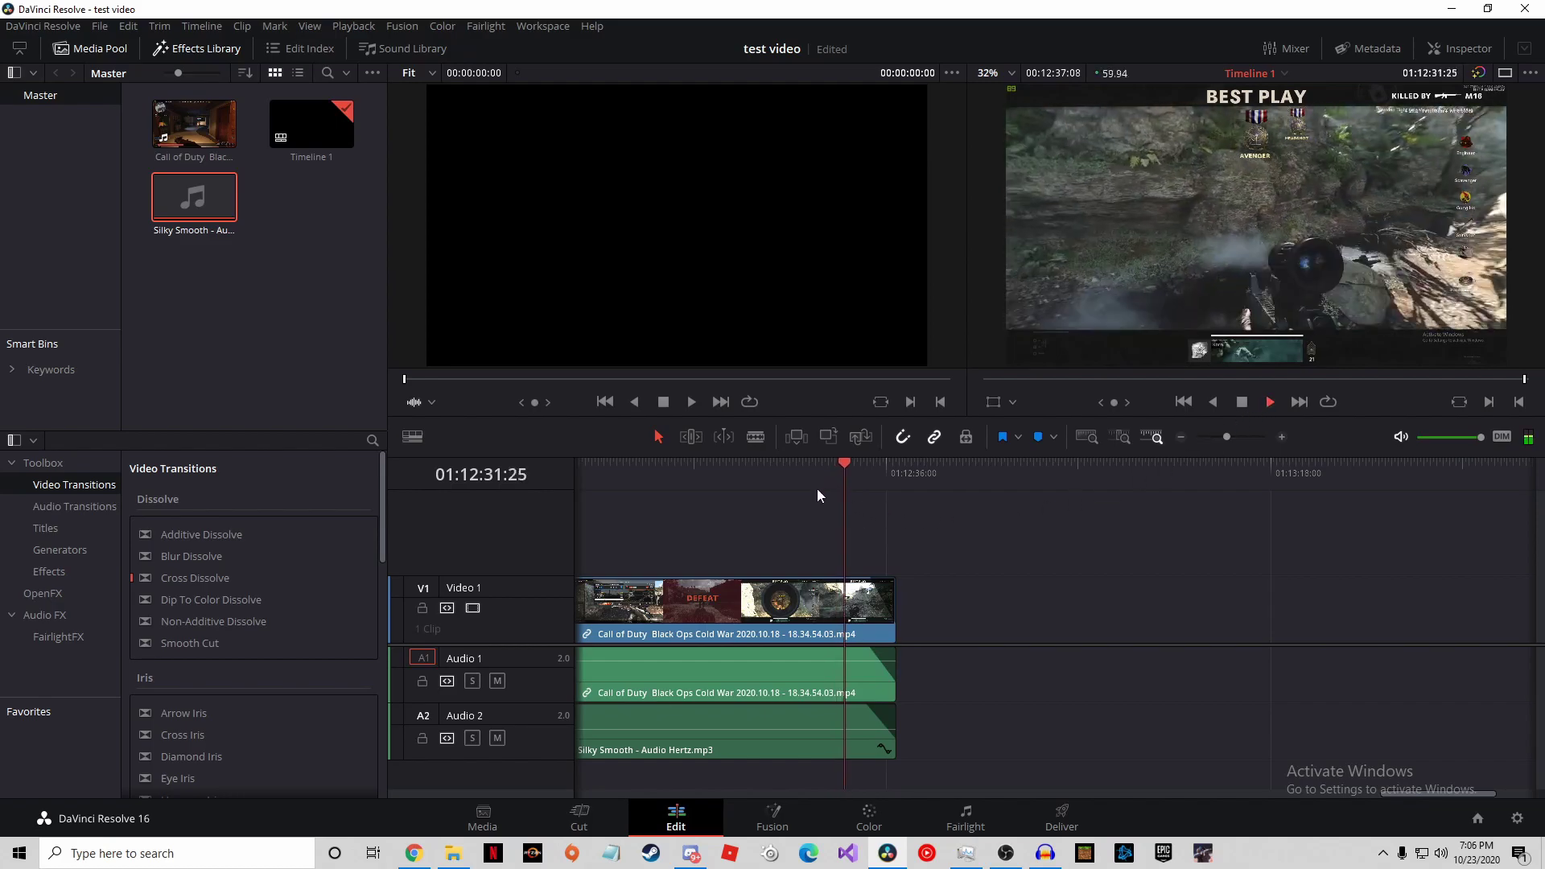
click(1243, 402)
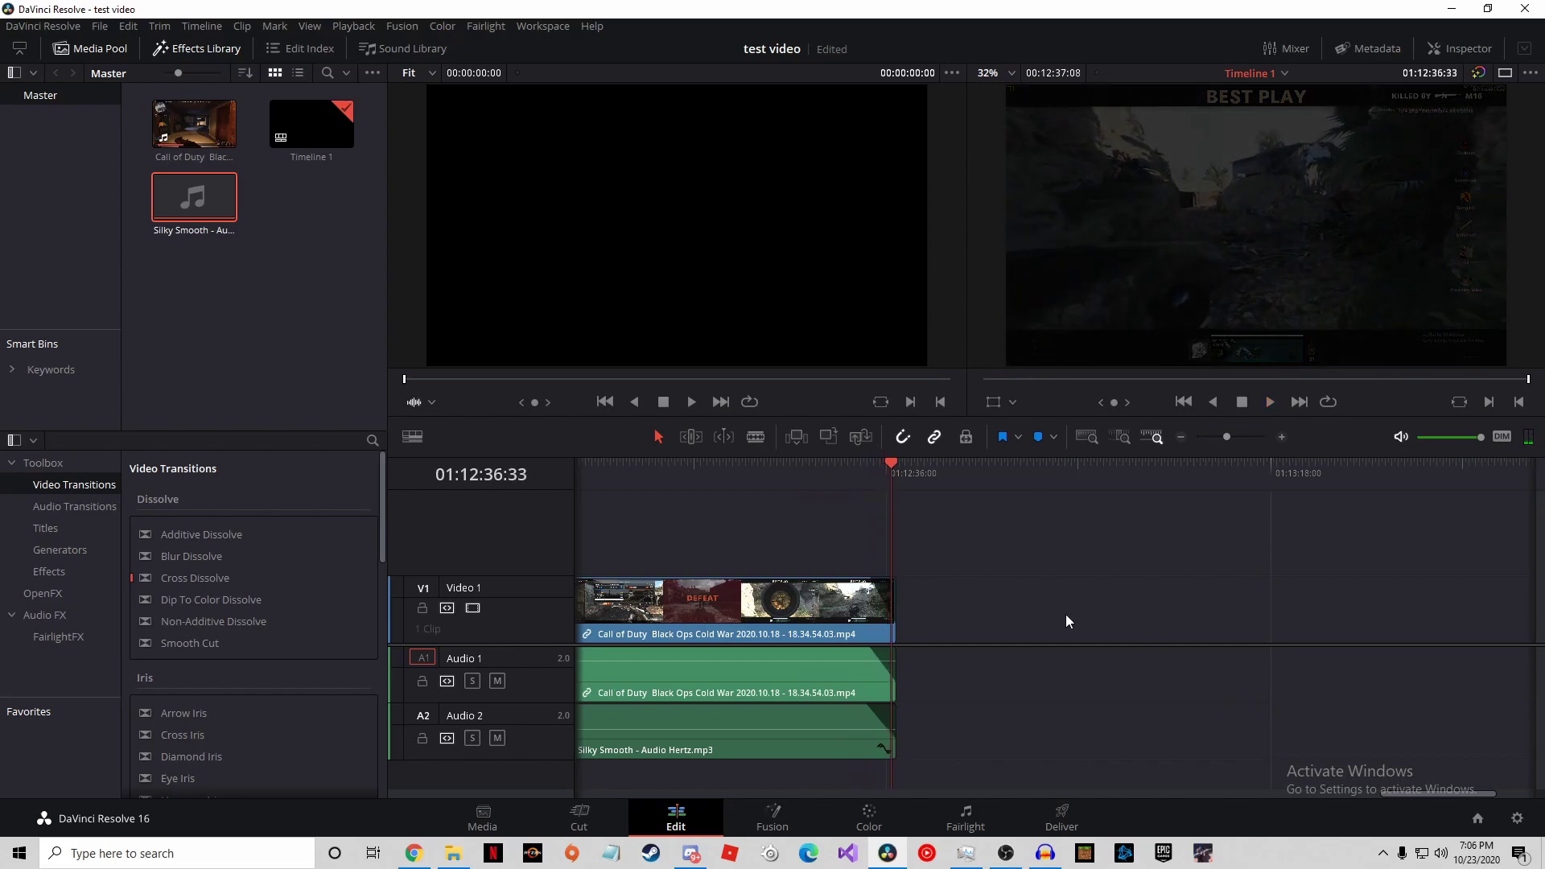
Step: Import river end from the end screen folder in Videos and place it directly after the gameplay clip on the timeline
click(239, 258)
right_click(282, 203)
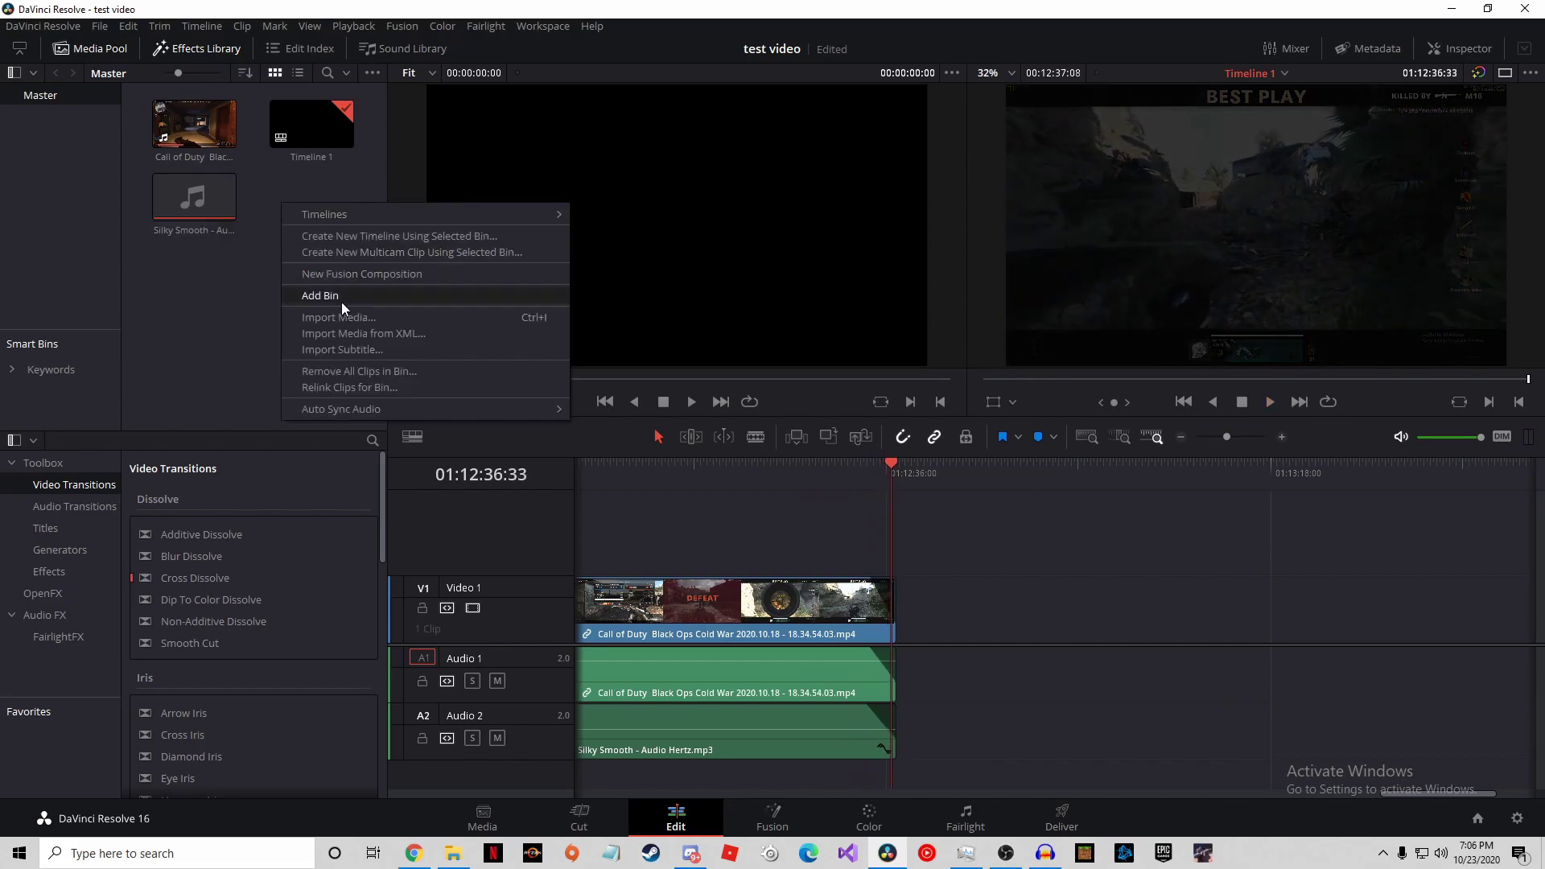
click(385, 317)
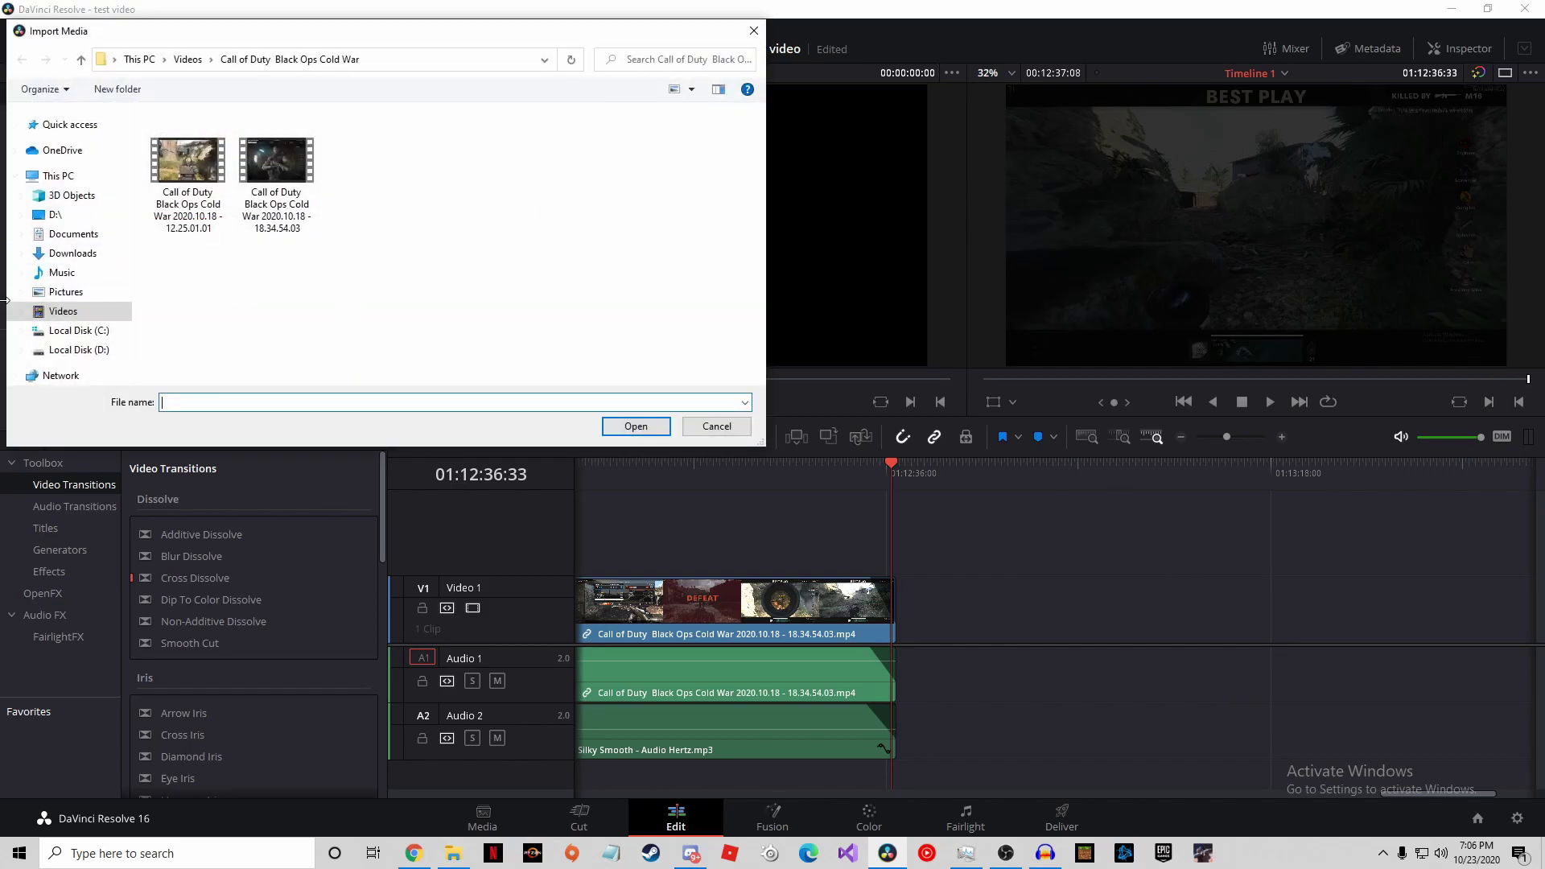
click(74, 315)
double_click(455, 161)
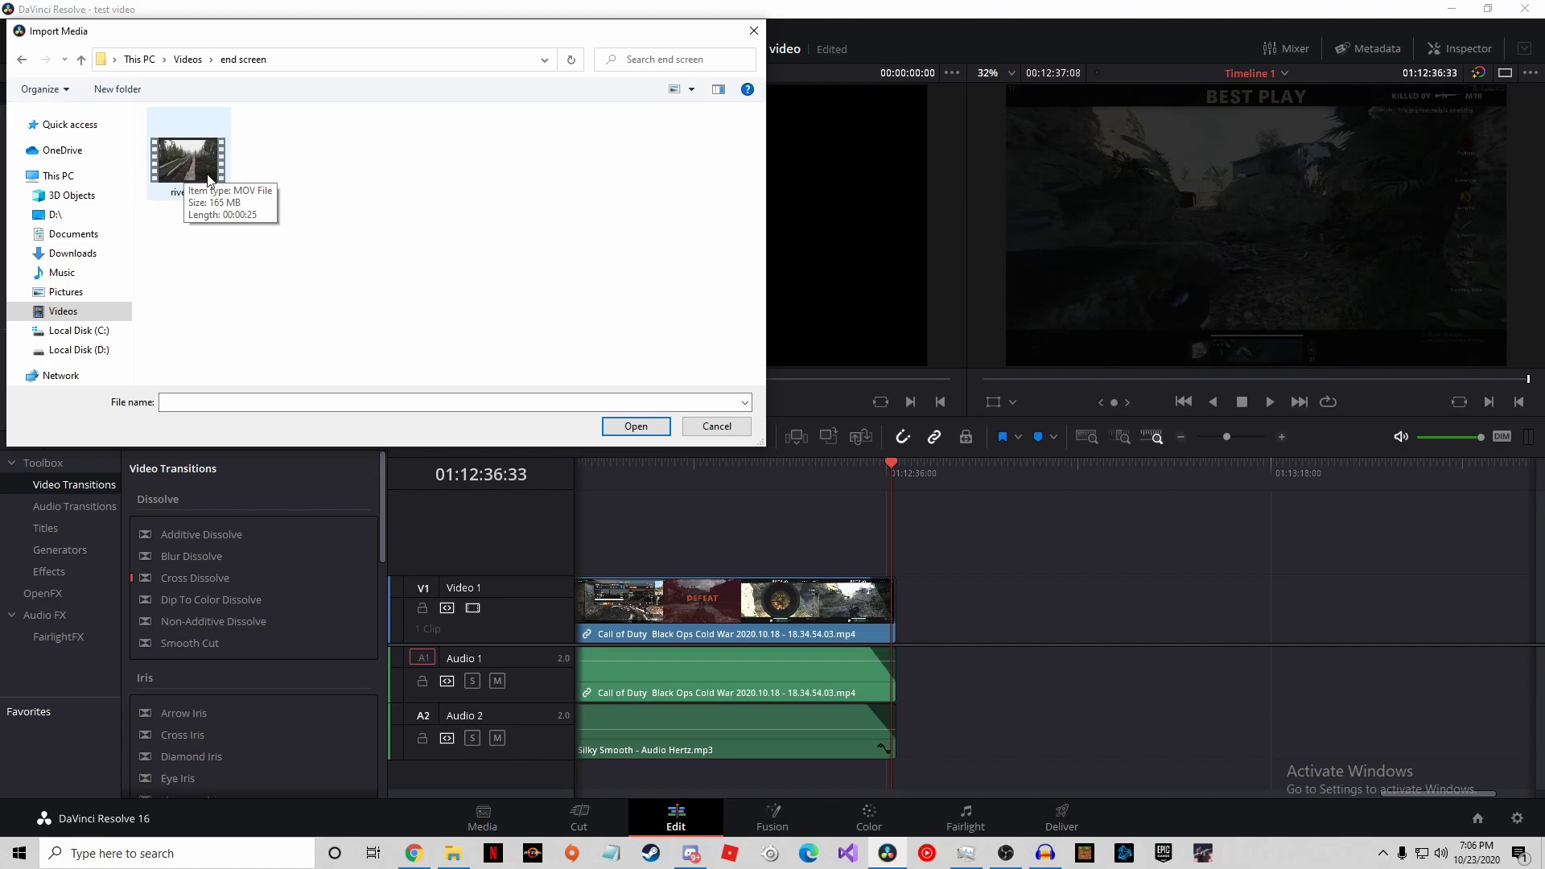
drag(208, 176, 900, 648)
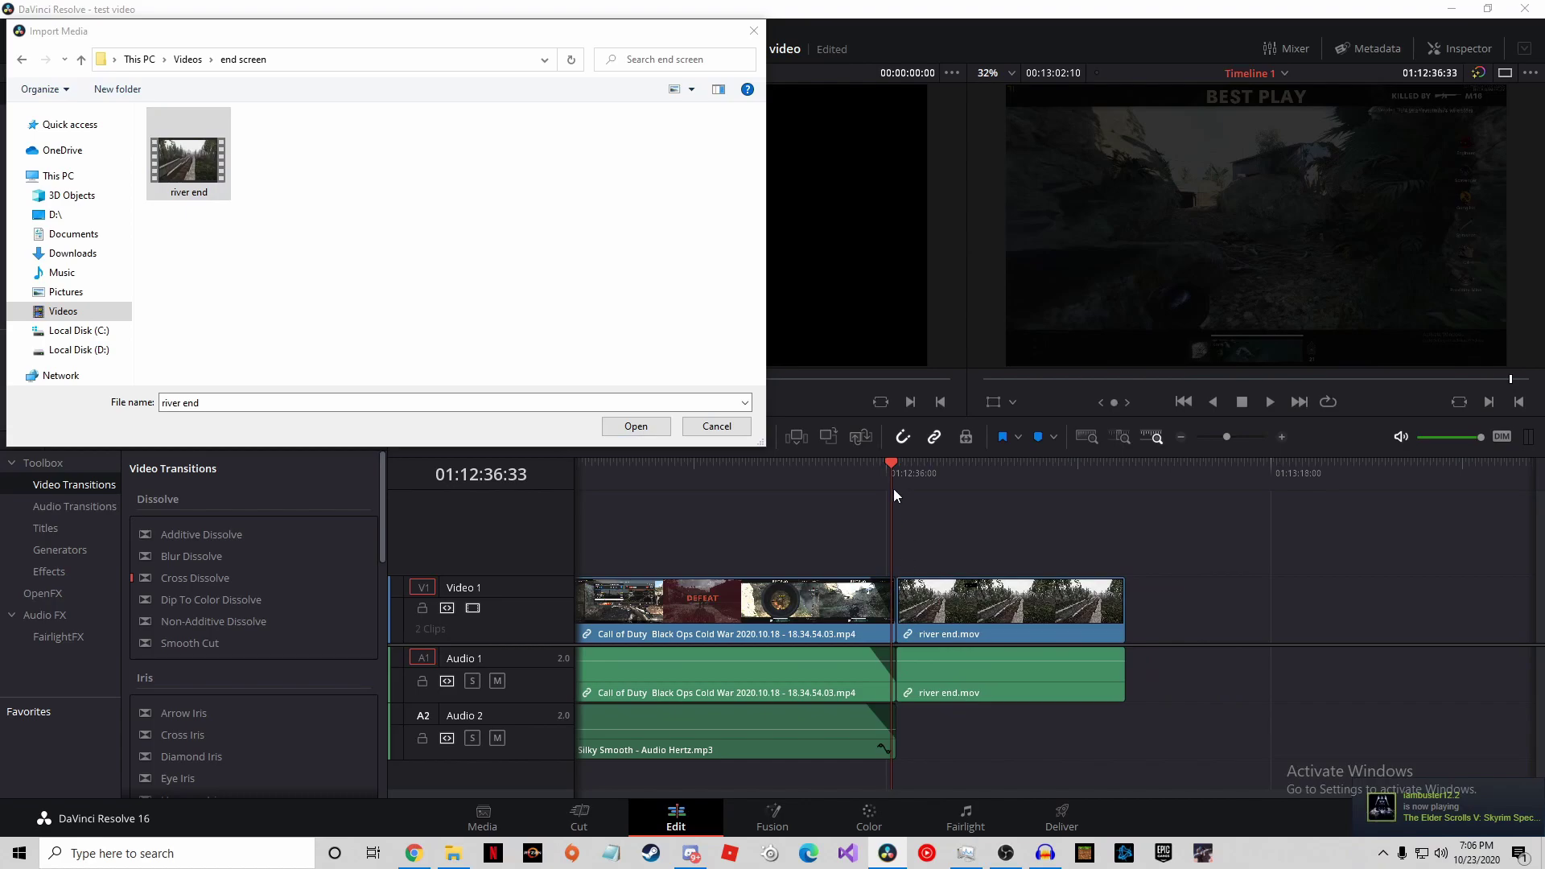
click(629, 429)
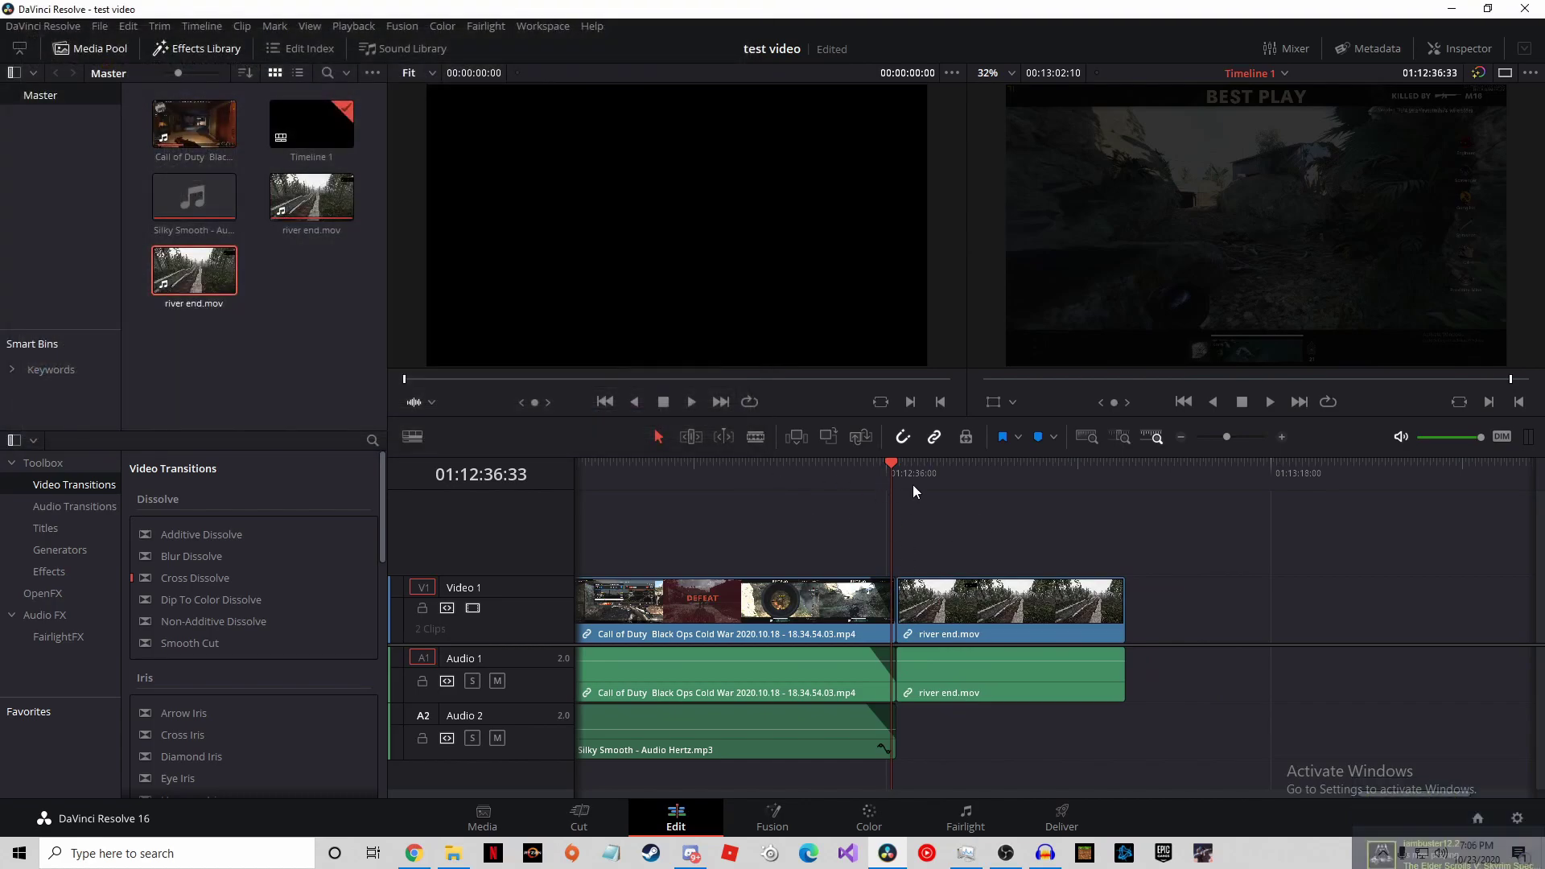
Step: Add short fade-ins to the video and audio of river end.mov and play the transition from the gameplay
drag(899, 580, 924, 581)
drag(899, 652, 914, 652)
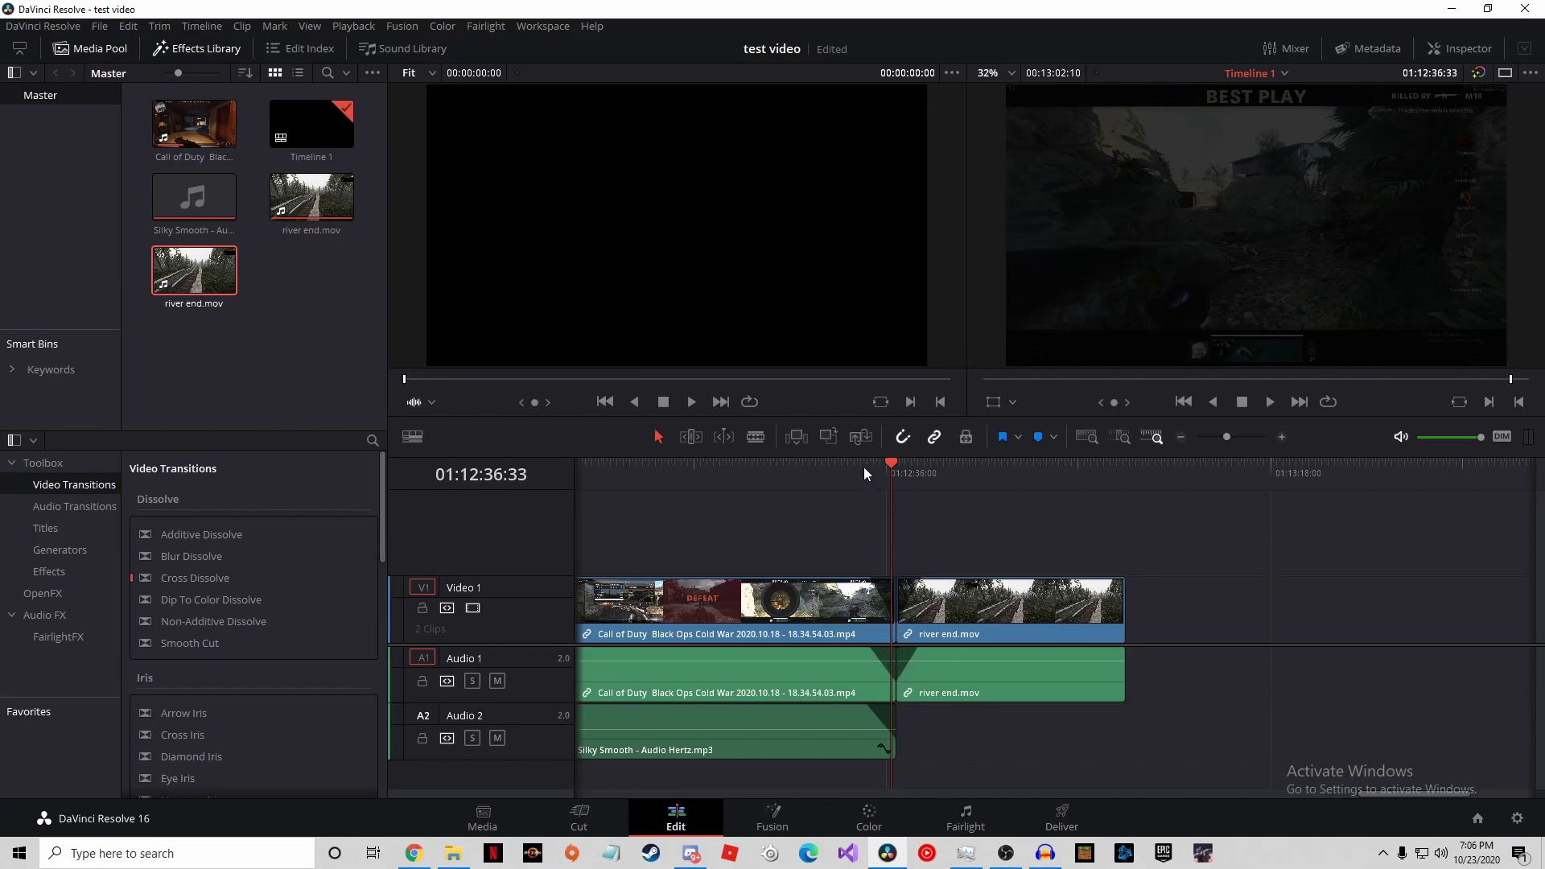
click(1271, 402)
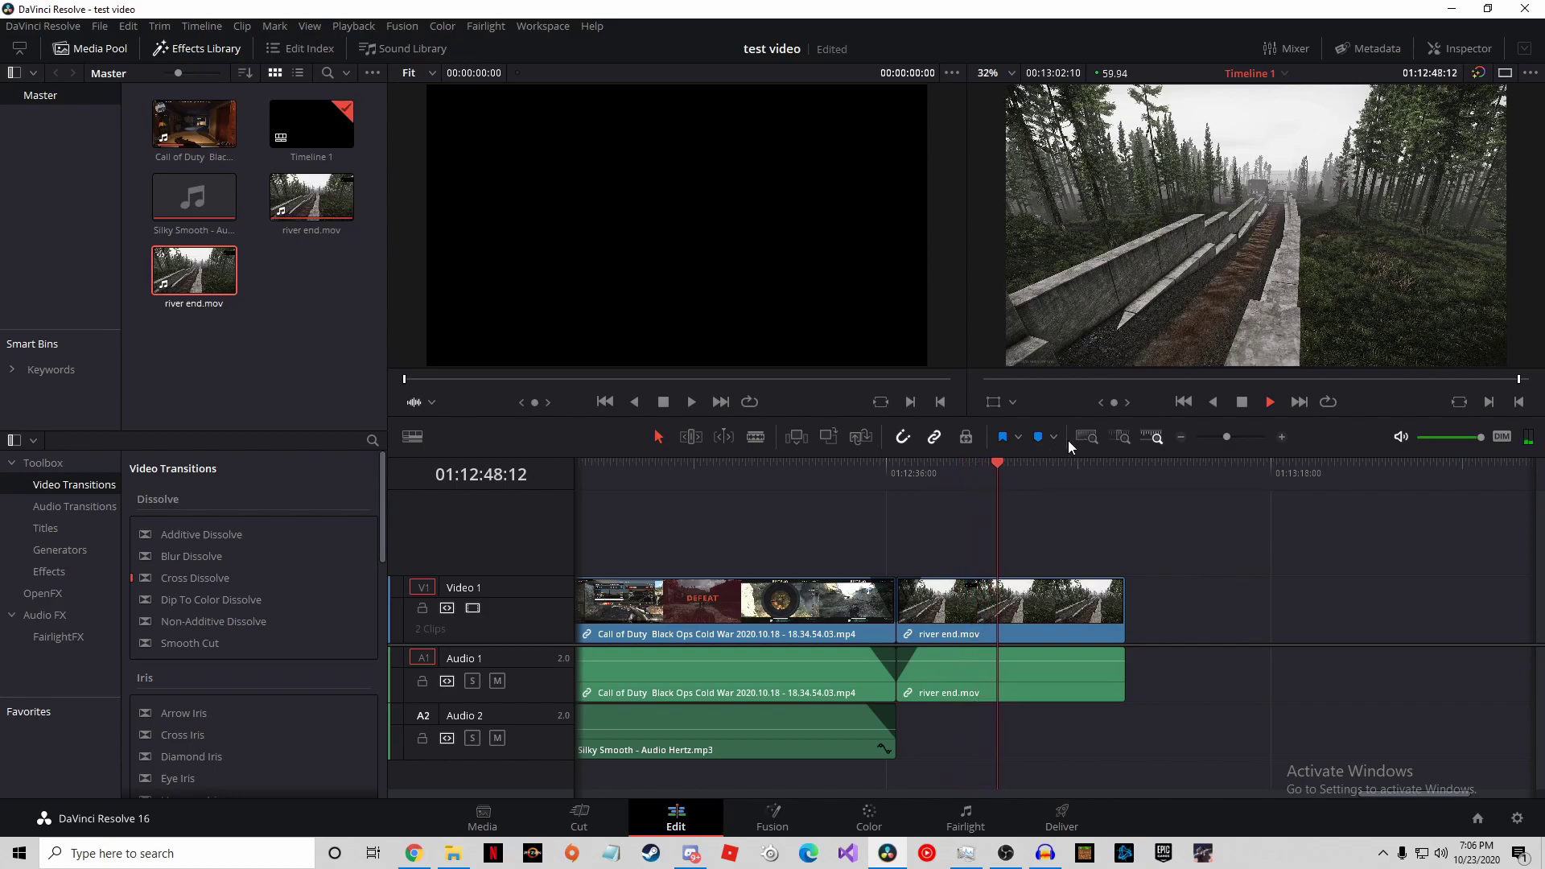
click(1242, 402)
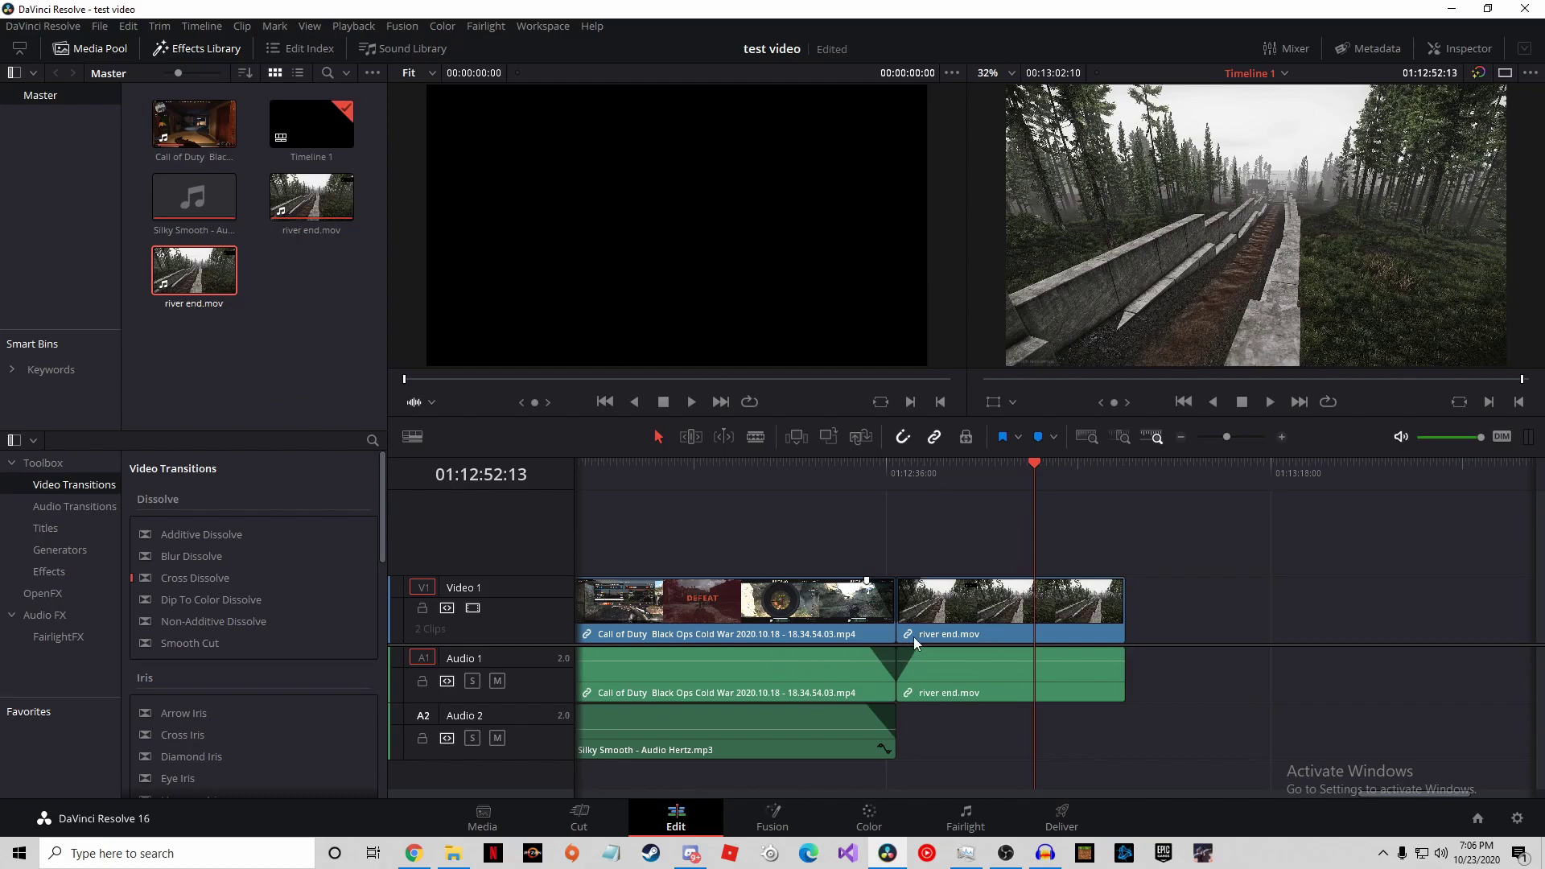
Step: Look over the edited timeline from its beginning and move the playhead to the end of the timeline
drag(1427, 794, 626, 766)
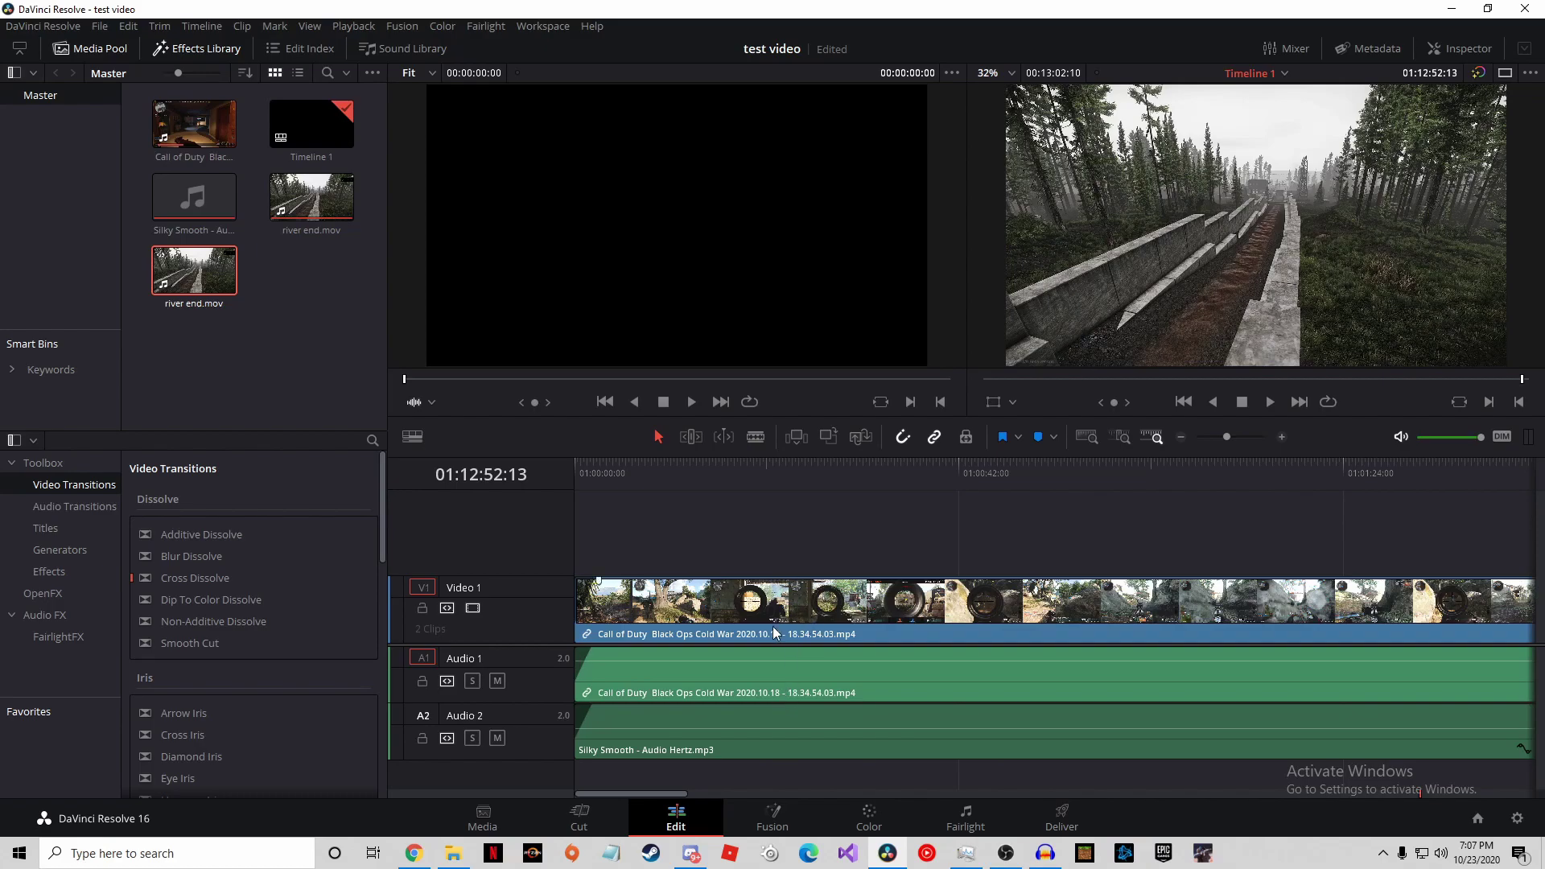
drag(679, 795, 605, 740)
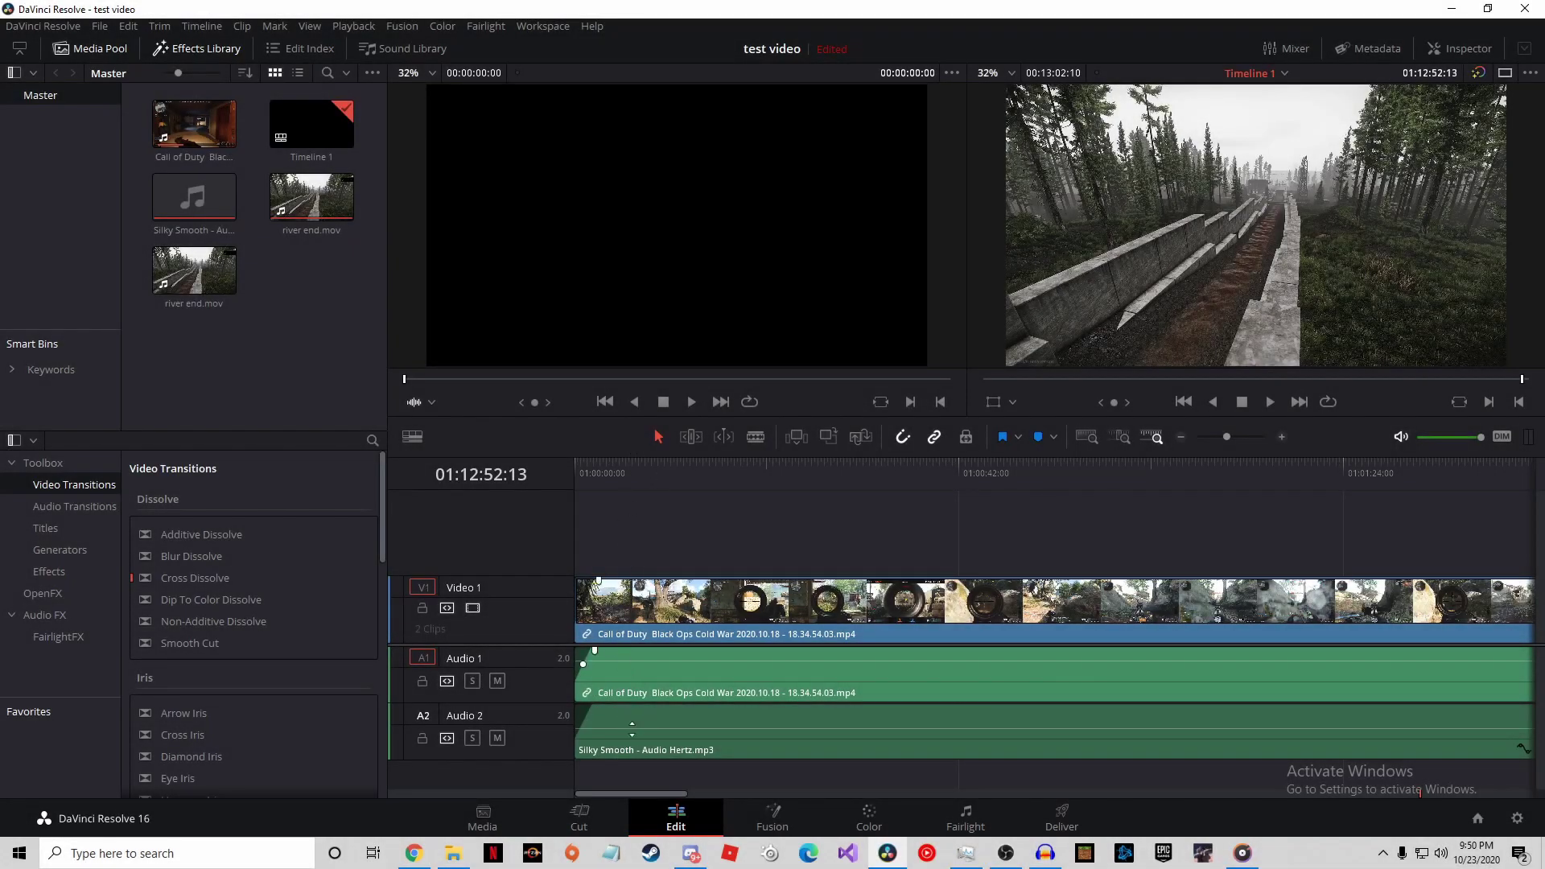
drag(644, 792, 1433, 787)
drag(1138, 465, 1238, 477)
Step: Try a Quick Export from the Cut page with the YouTube preset up to choosing the export path, and cancel it
click(600, 821)
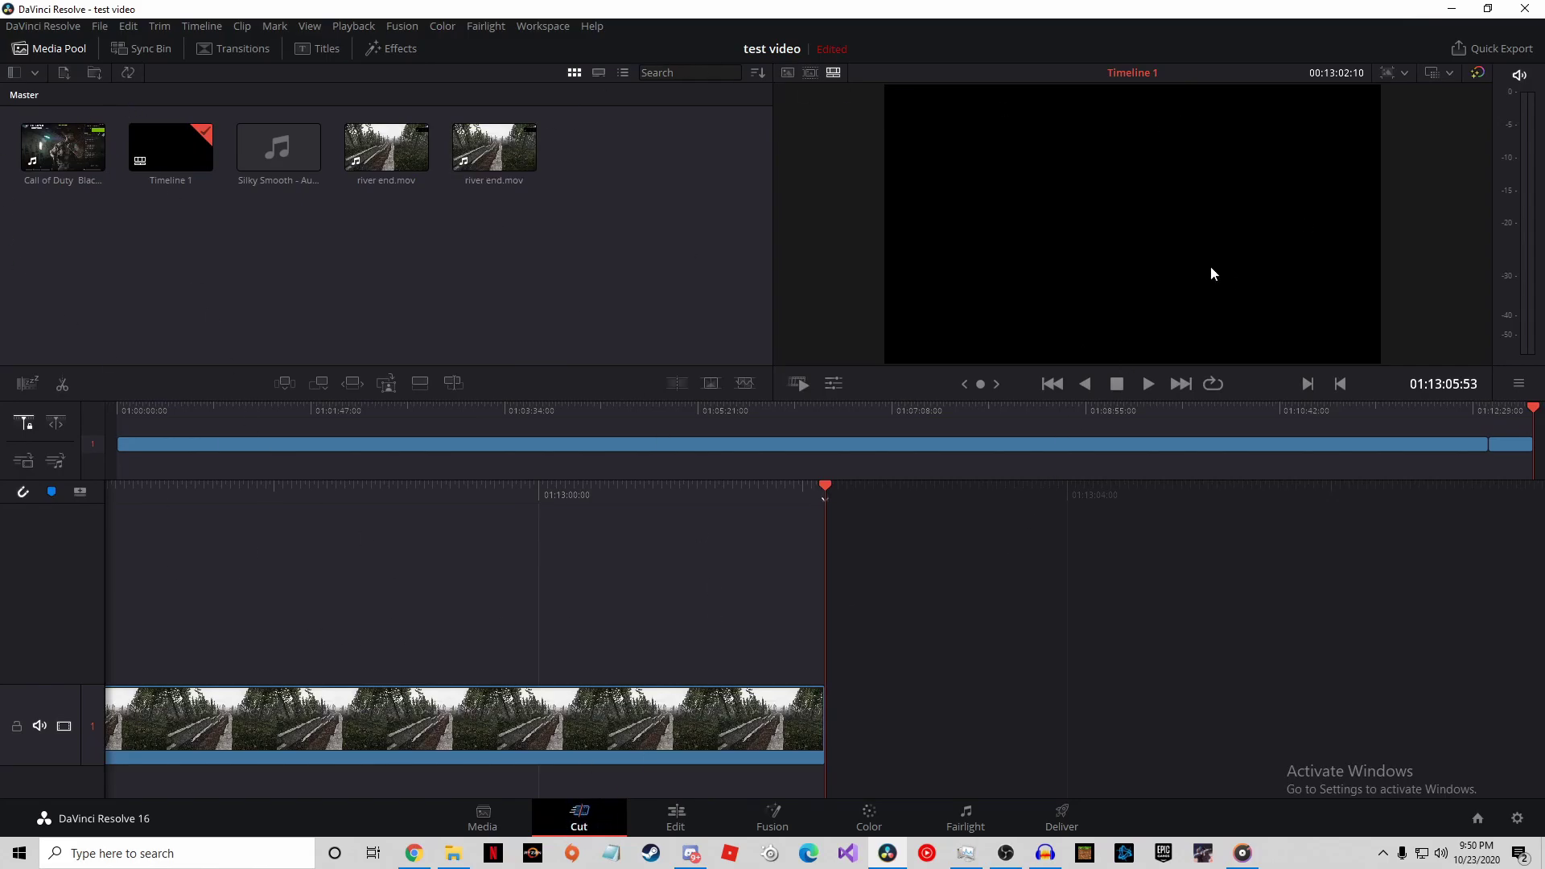
click(1463, 56)
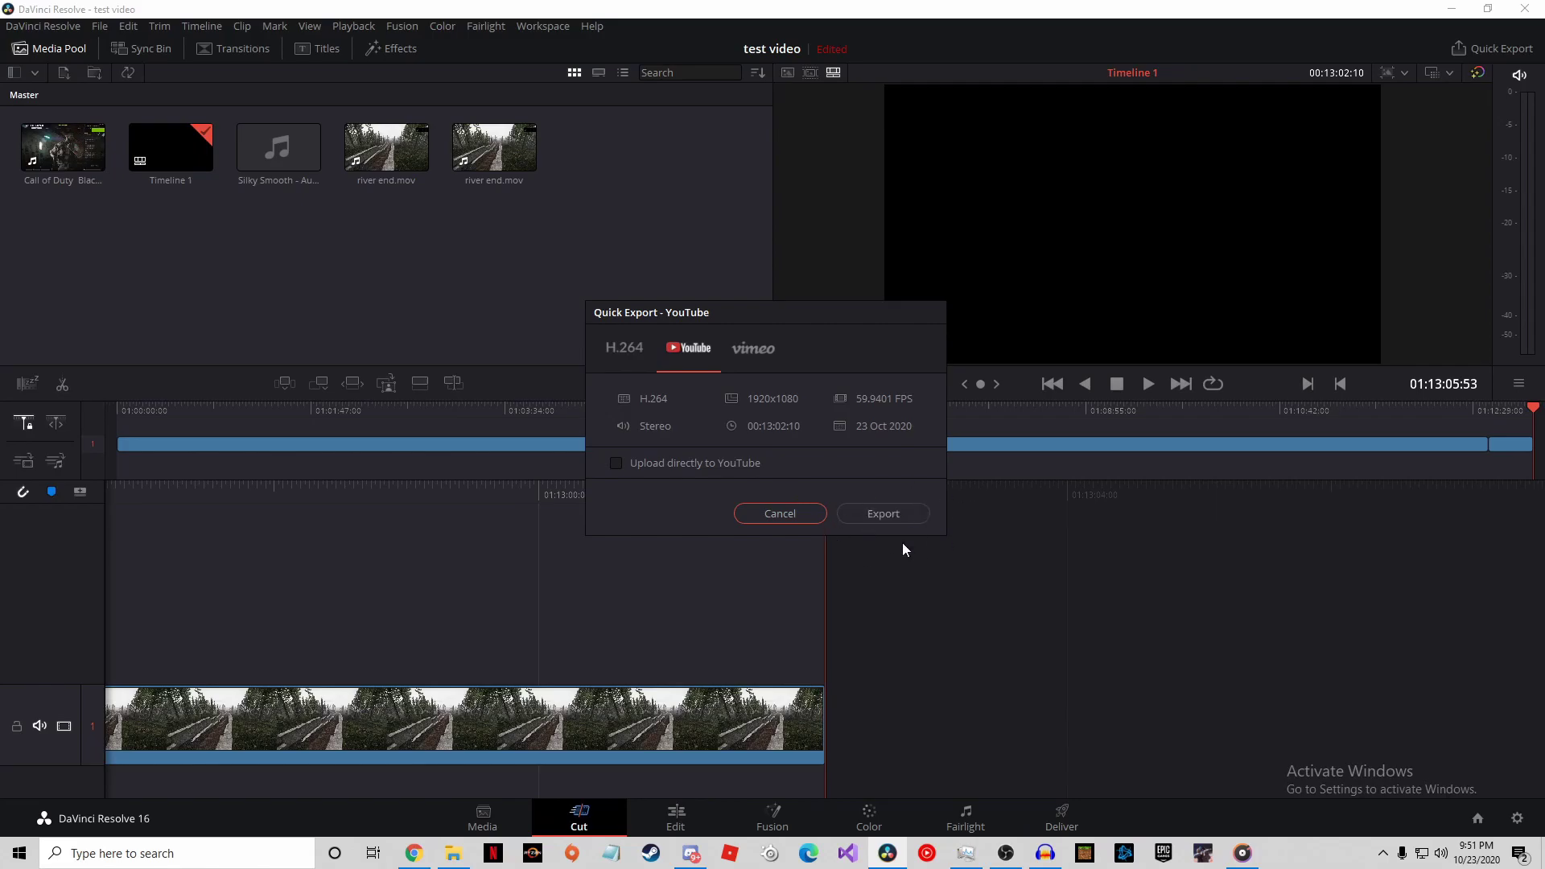
click(883, 515)
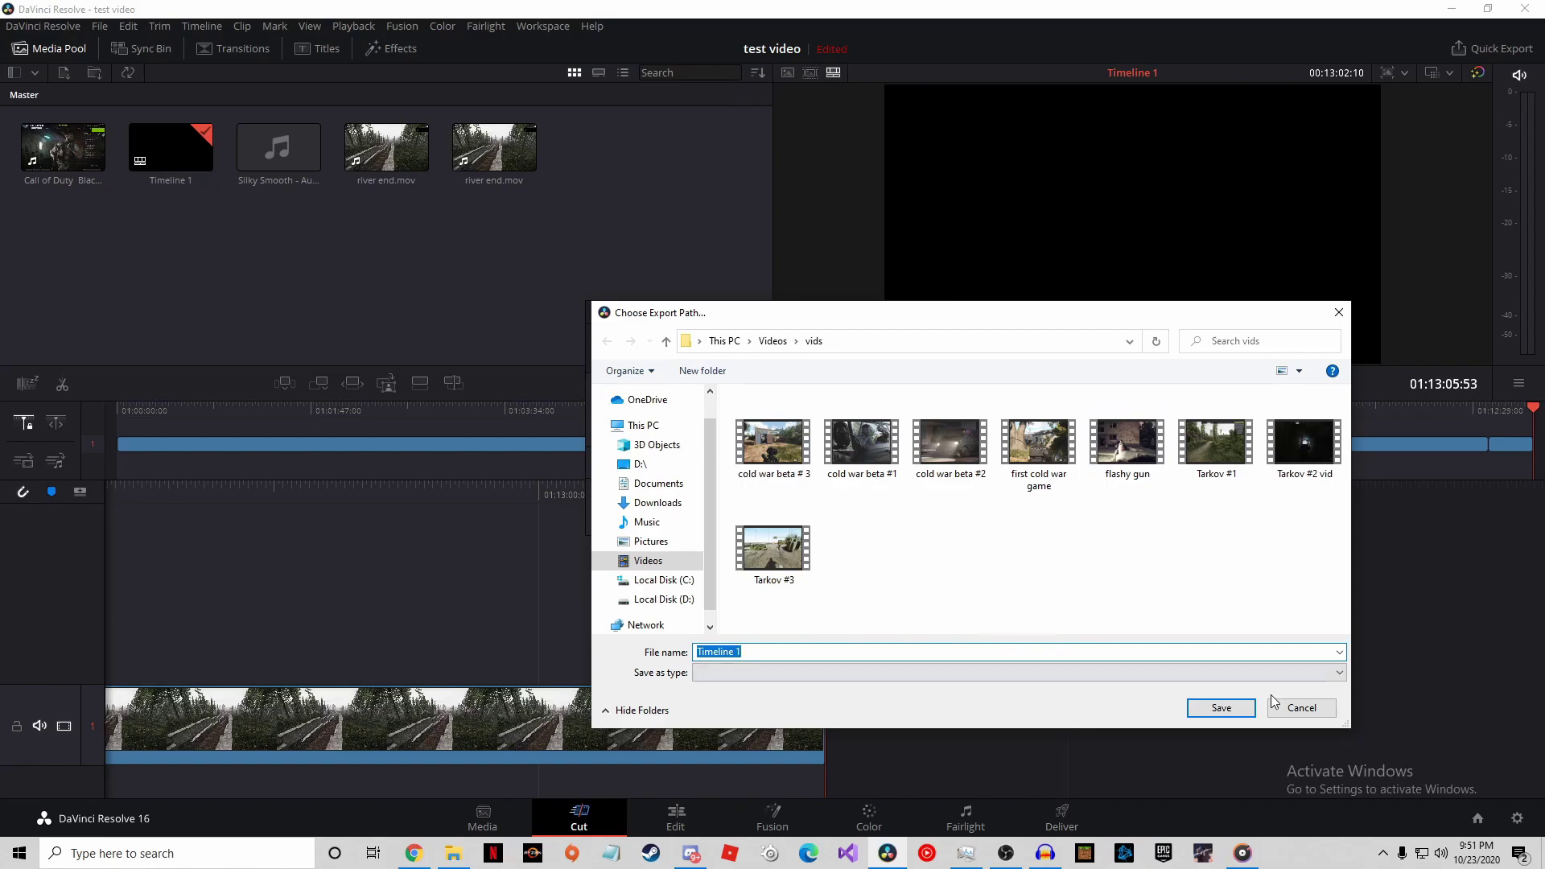
click(1297, 711)
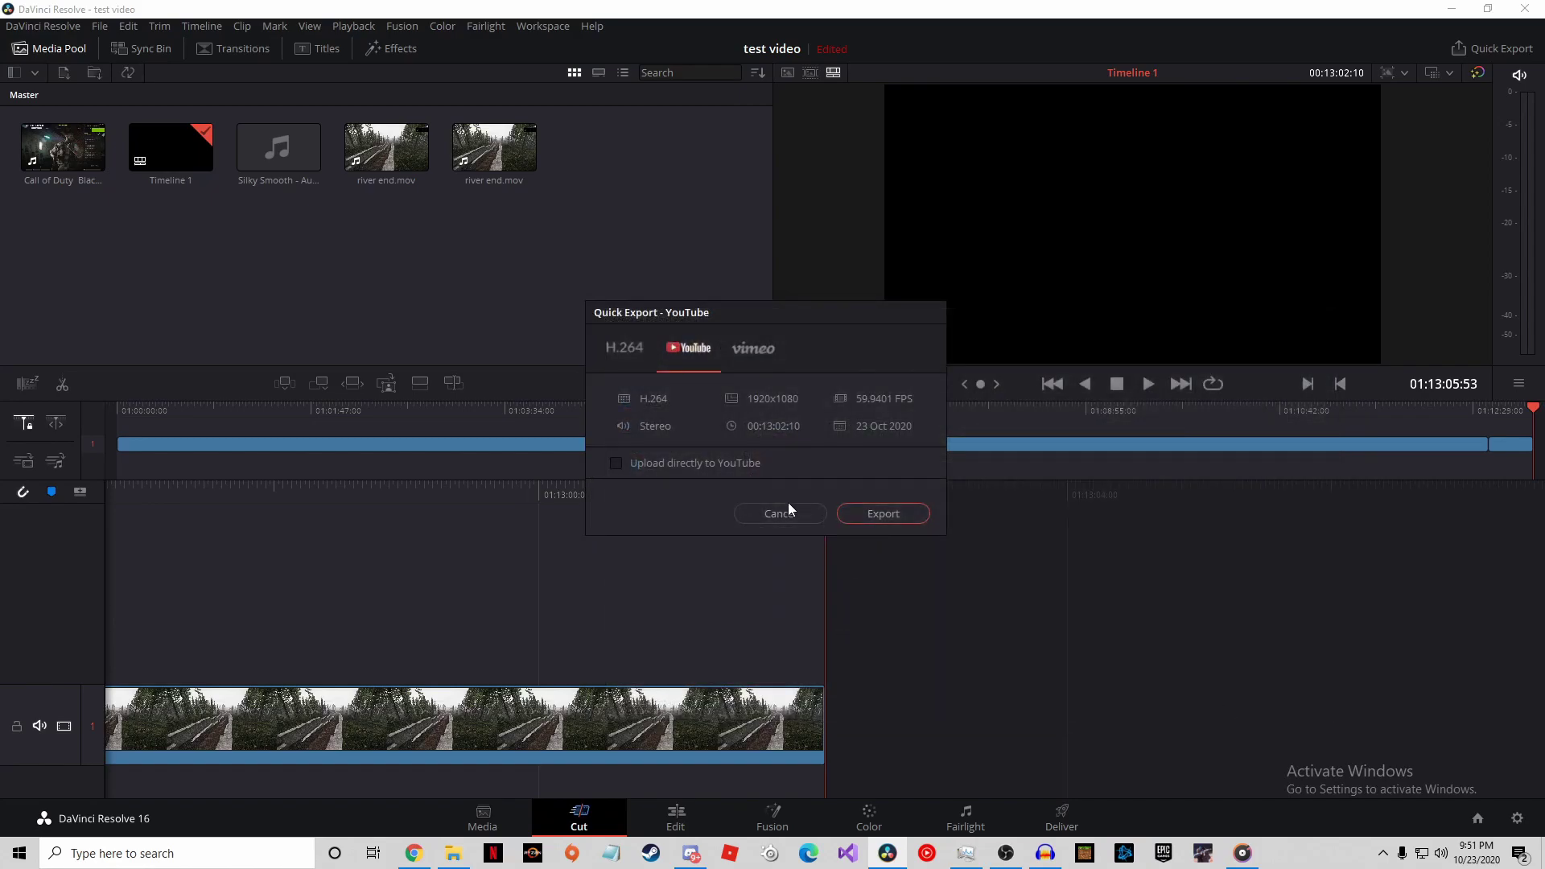
click(790, 511)
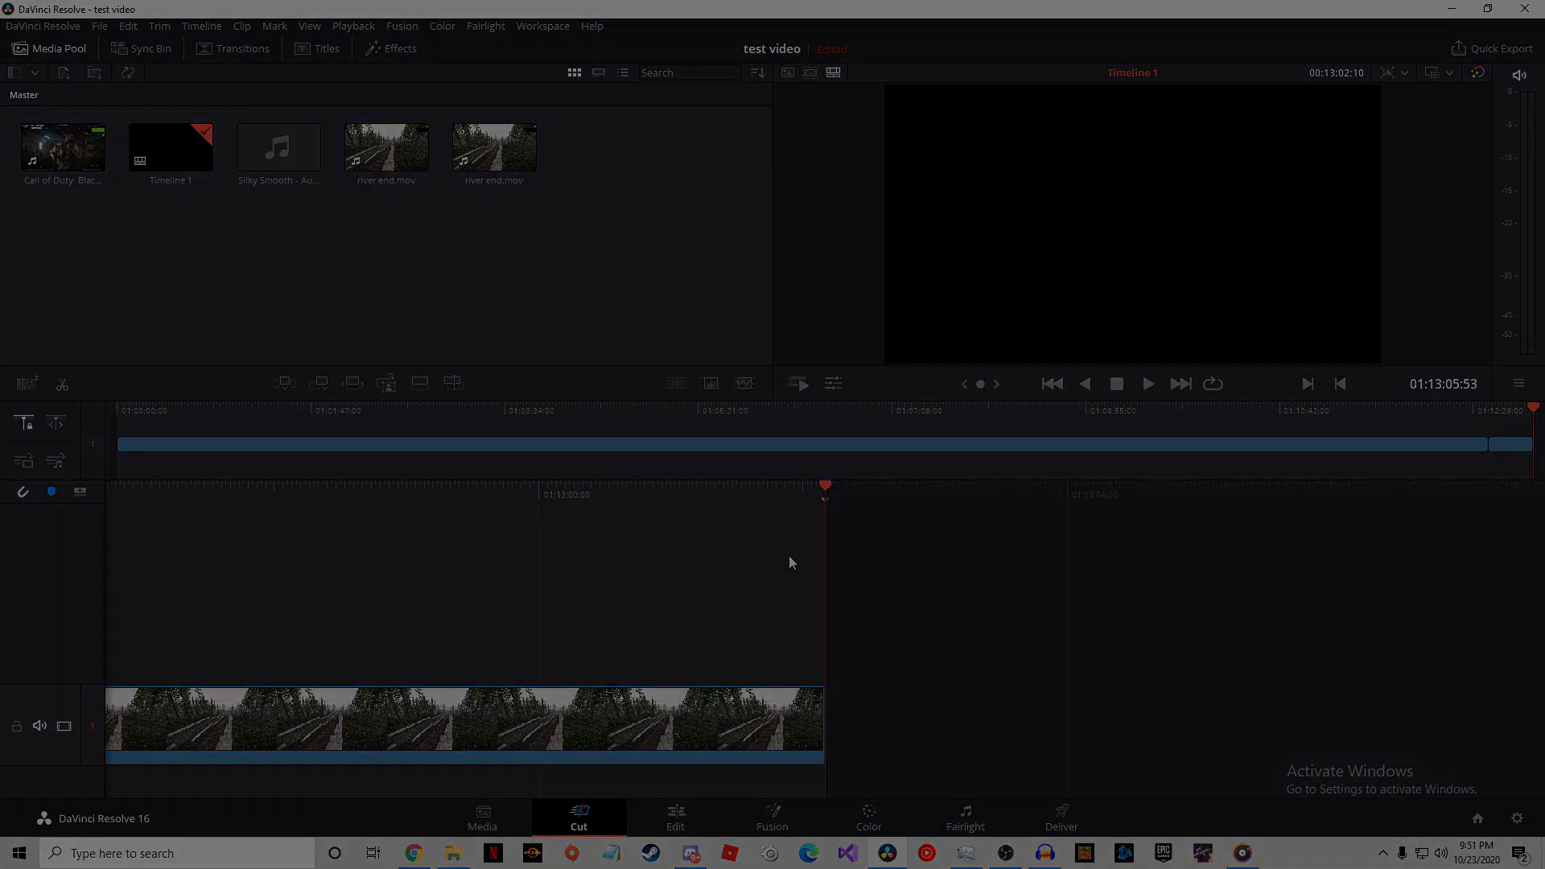